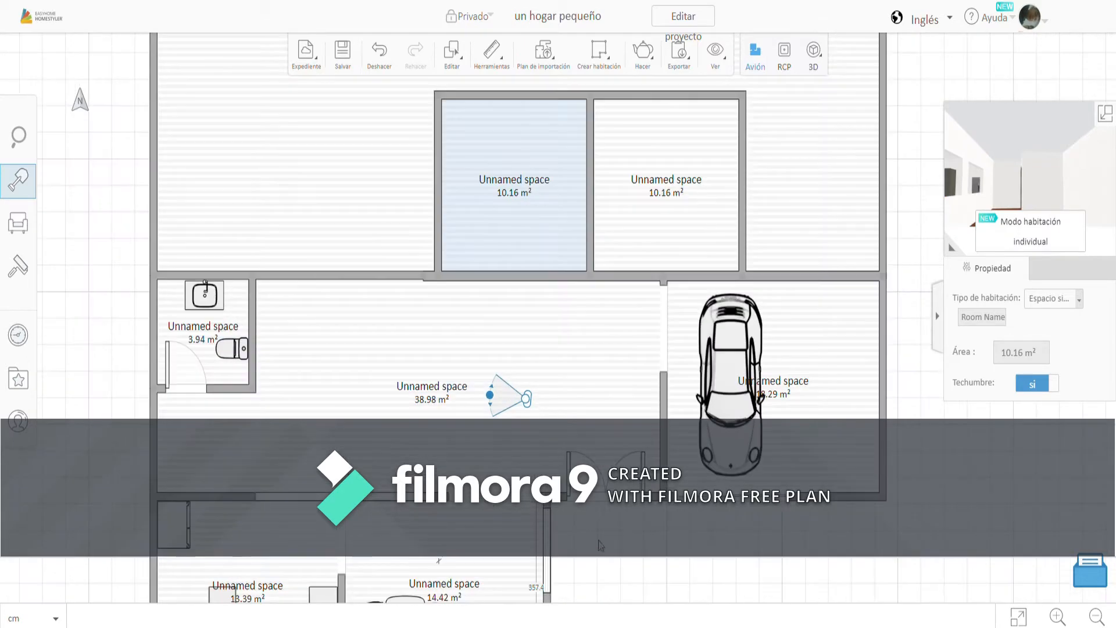
Widen the kitchen cabinet set to 391.2 cm so it spans the kitchen from wall to wall
drag(604, 547, 641, 366)
drag(571, 218, 457, 368)
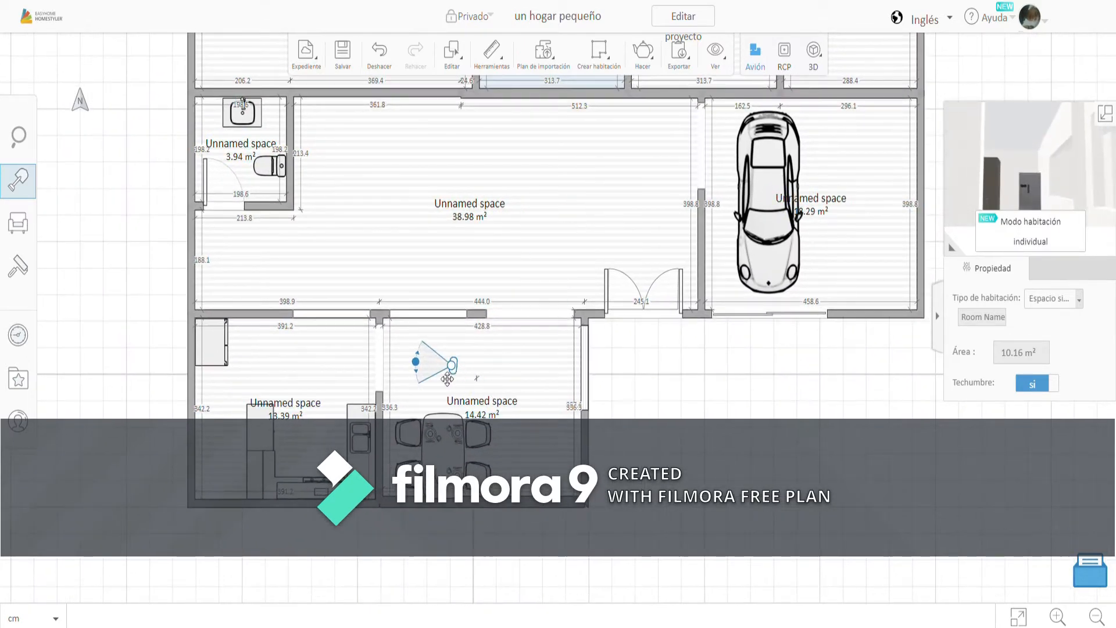
click(1106, 114)
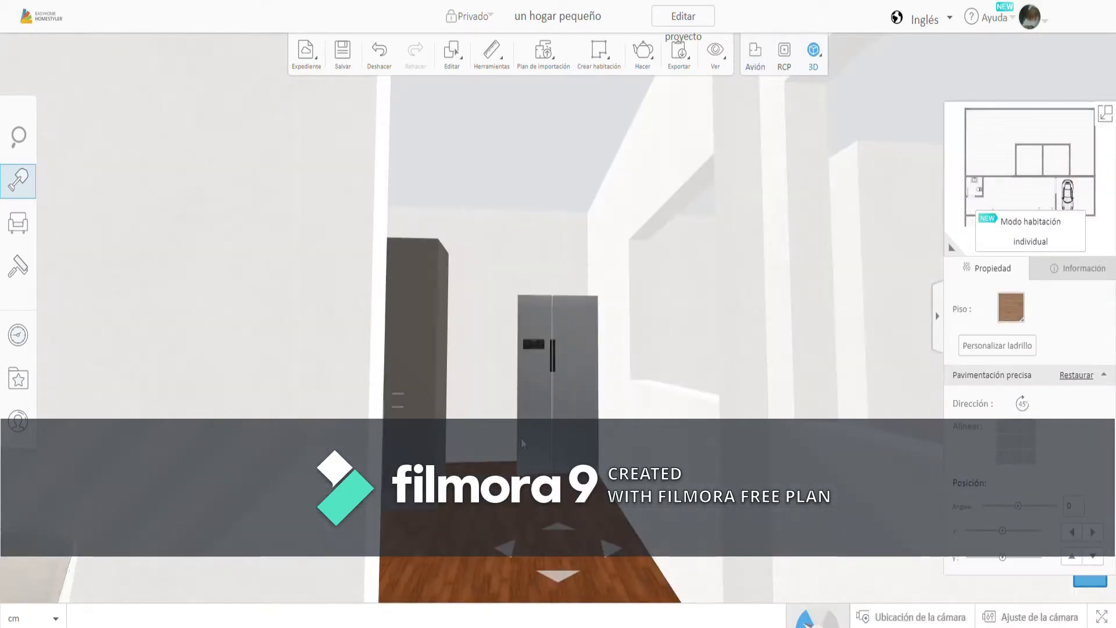
click(551, 527)
click(551, 527)
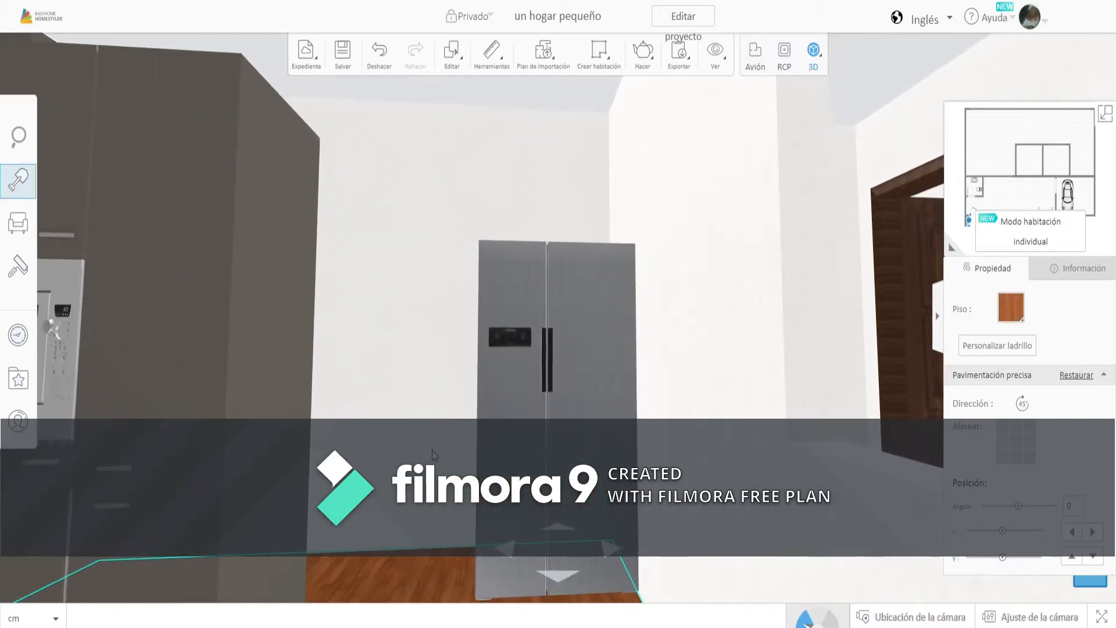
drag(551, 526, 723, 399)
click(723, 399)
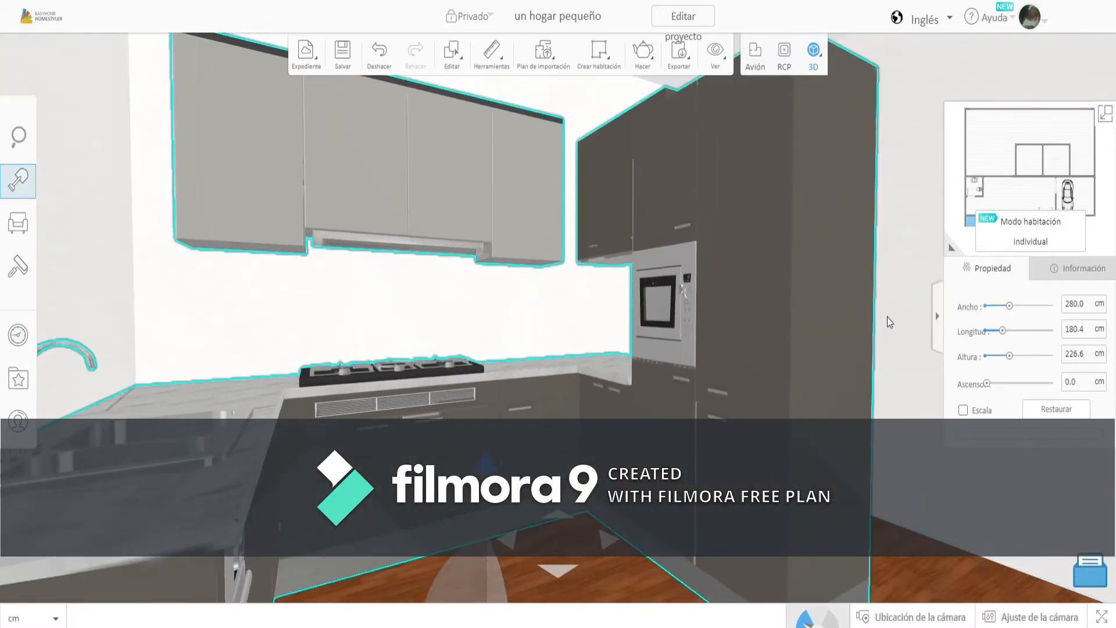
click(1109, 118)
drag(246, 452, 196, 452)
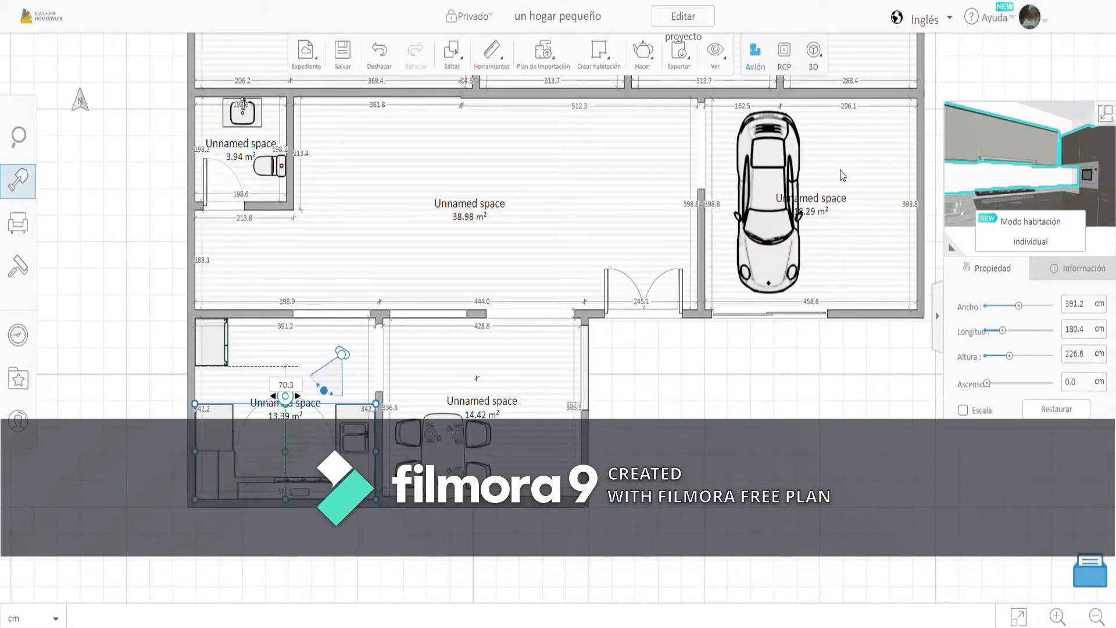
Inspect the widened kitchen in 3D and walk through the house to the bathroom doorway
click(1105, 113)
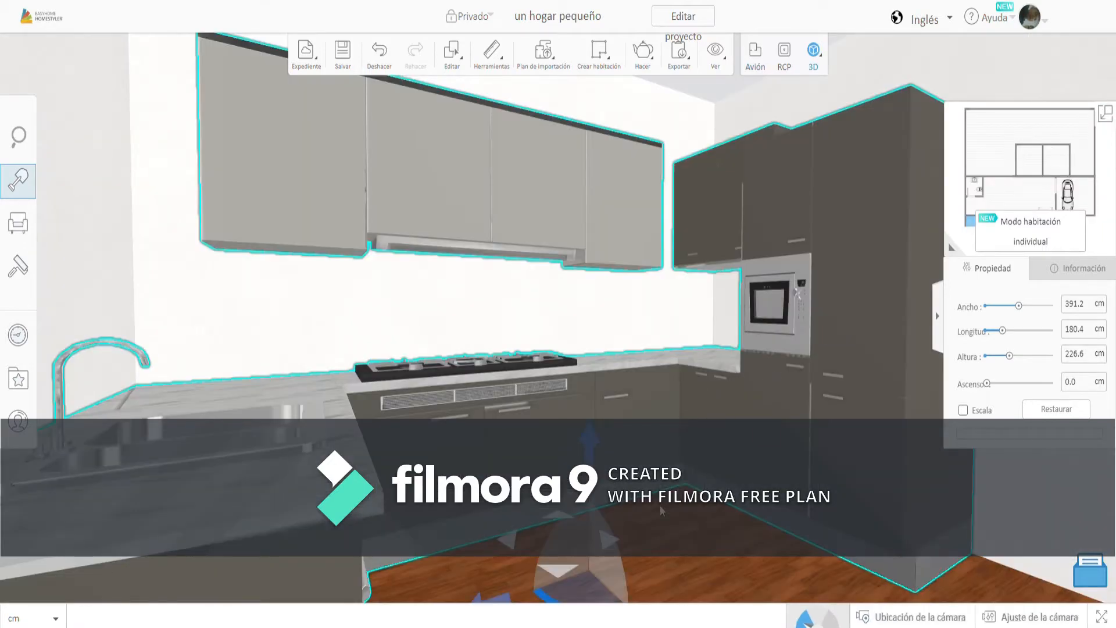
click(612, 330)
click(612, 329)
drag(696, 521, 285, 543)
drag(552, 544, 690, 441)
click(570, 493)
click(570, 493)
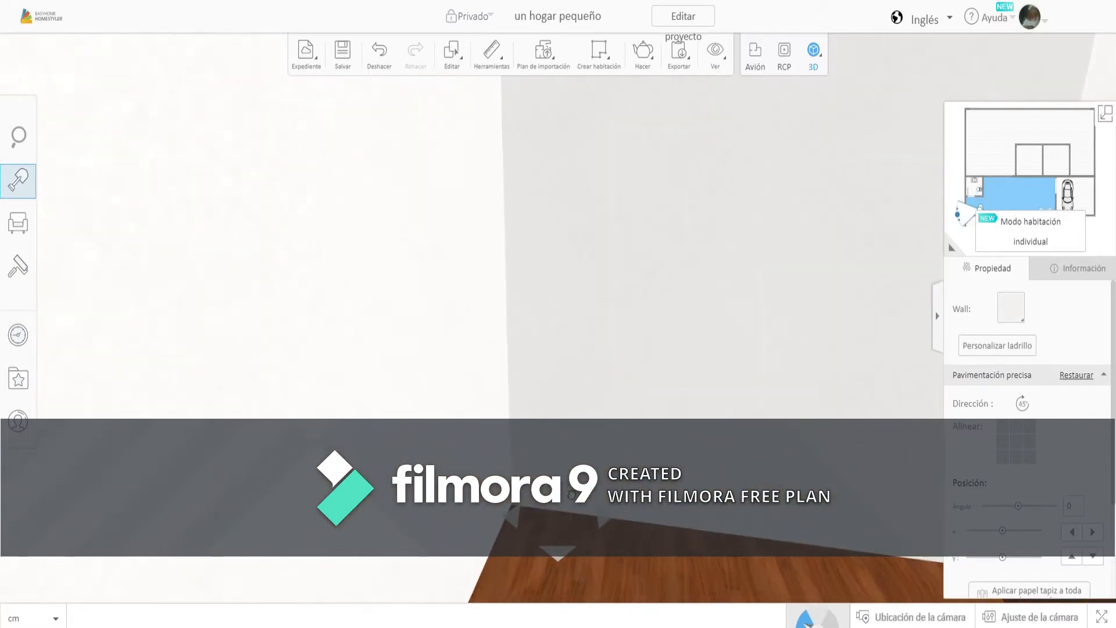
drag(570, 493, 506, 494)
click(522, 470)
click(558, 531)
drag(619, 474, 657, 510)
click(569, 493)
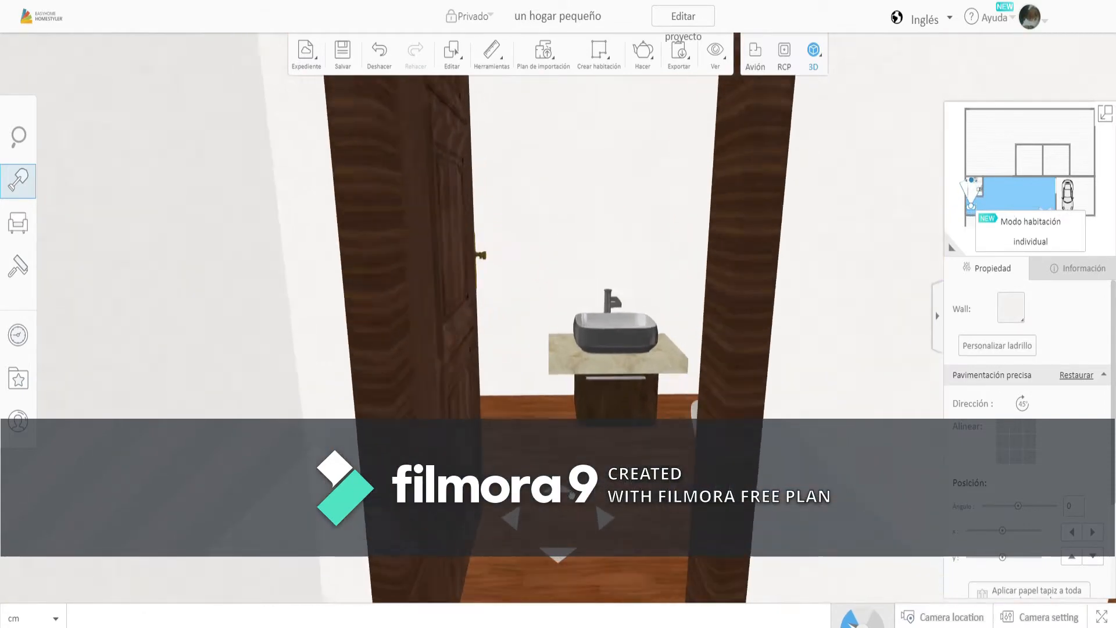
Open the Espejos category under Arte y decoración in the furniture catalog
click(19, 223)
scroll(192, 308, down, 9)
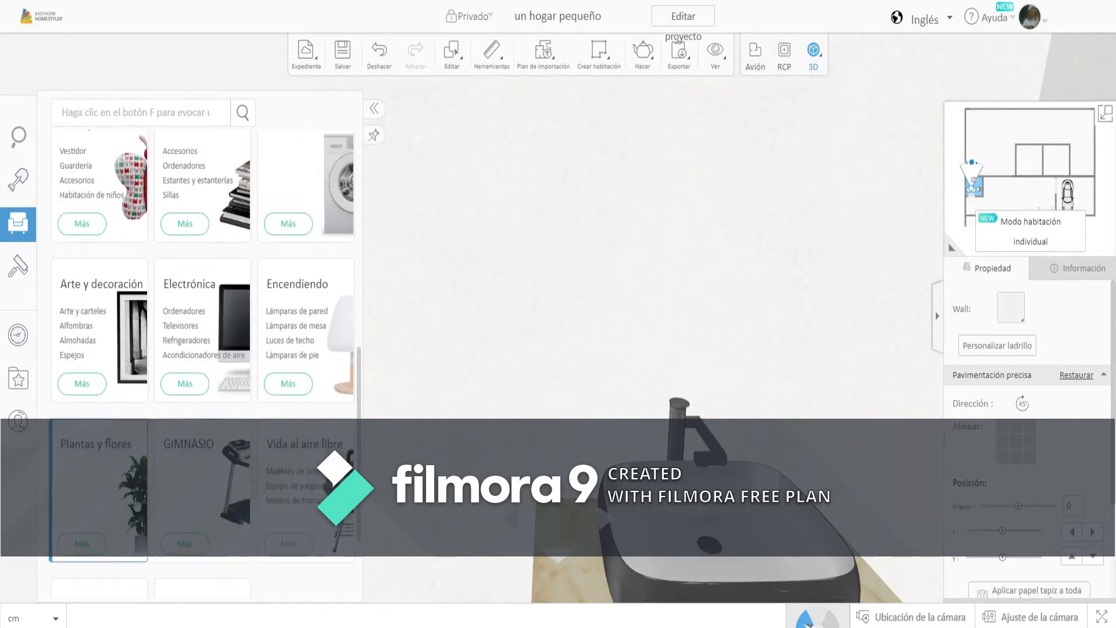
click(114, 333)
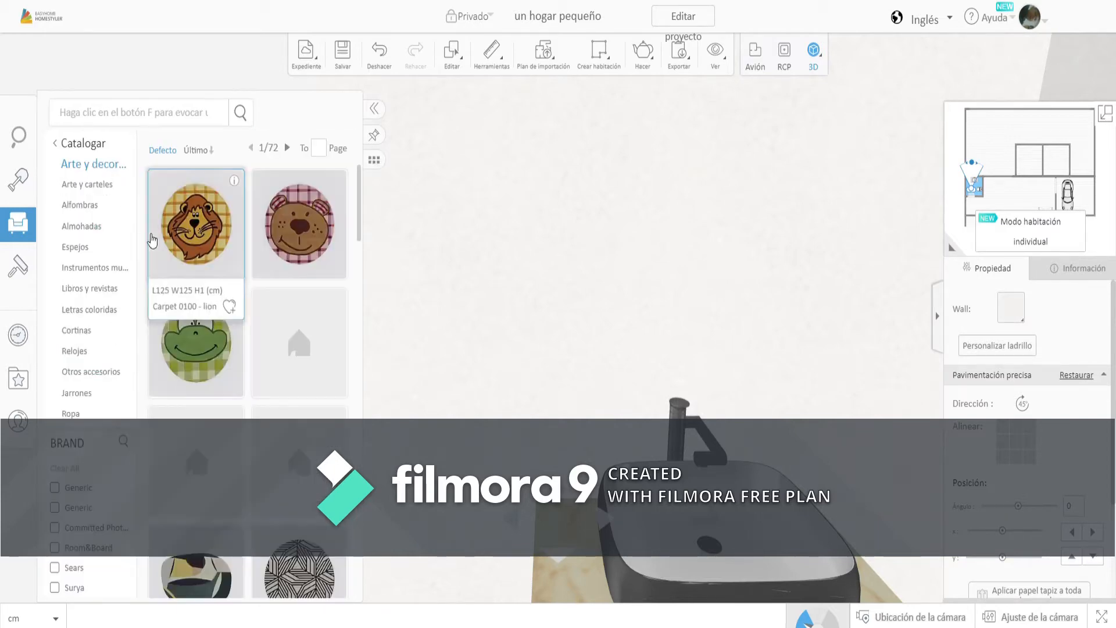
click(87, 255)
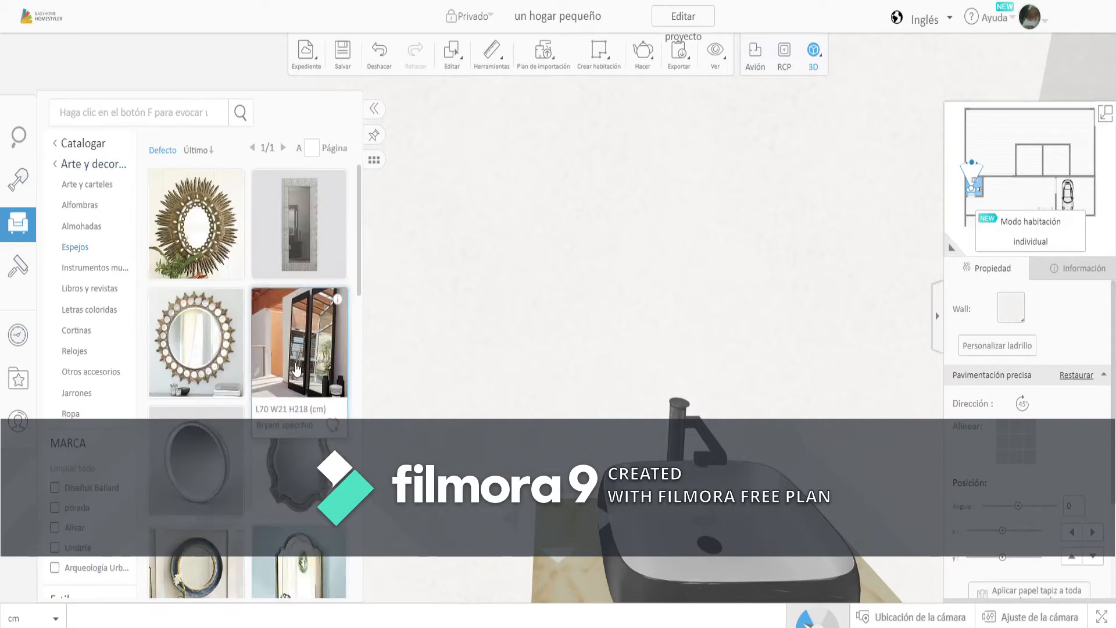
Browse the mirrors and place the rectangular MÍRAME mirror on the bathroom wall above the sink
scroll(248, 337, down, 2)
scroll(247, 338, down, 5)
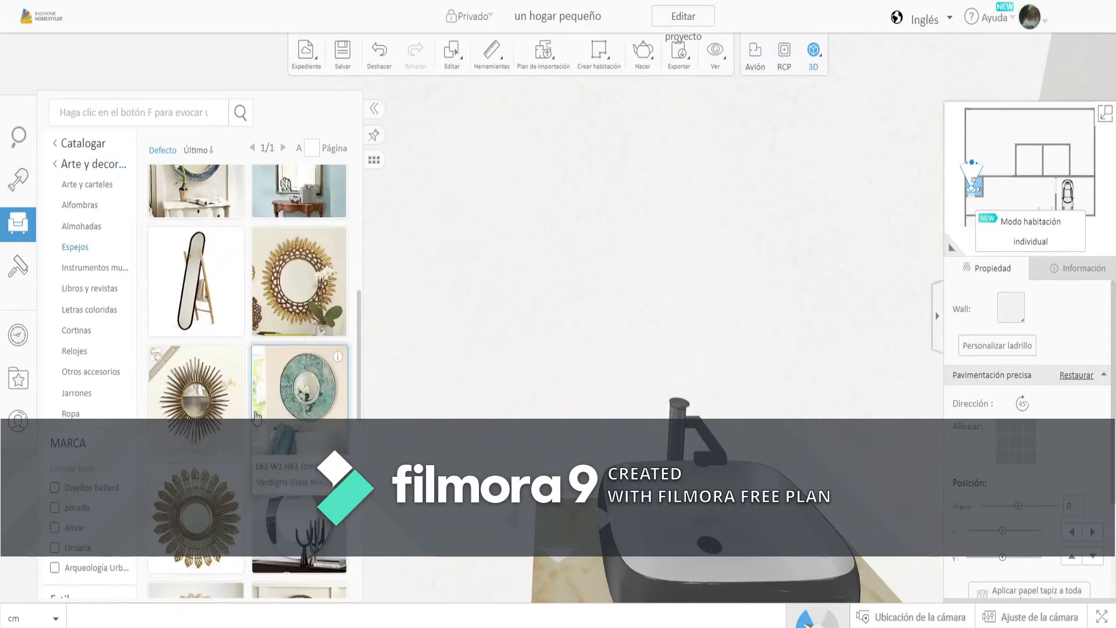
scroll(247, 408, down, 7)
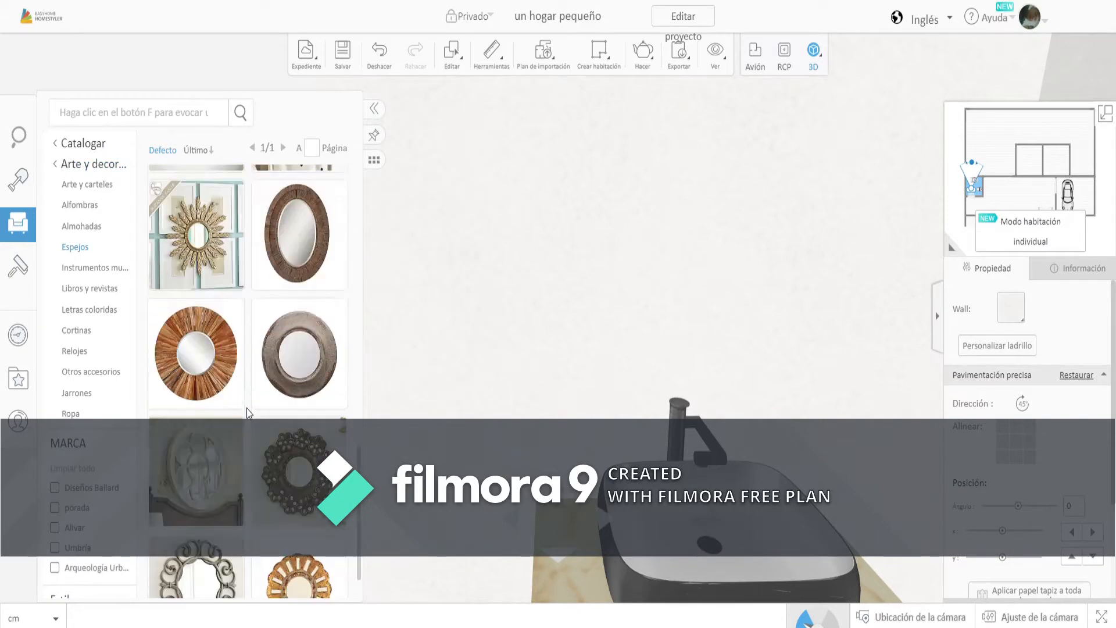
scroll(246, 408, up, 8)
scroll(246, 409, up, 2)
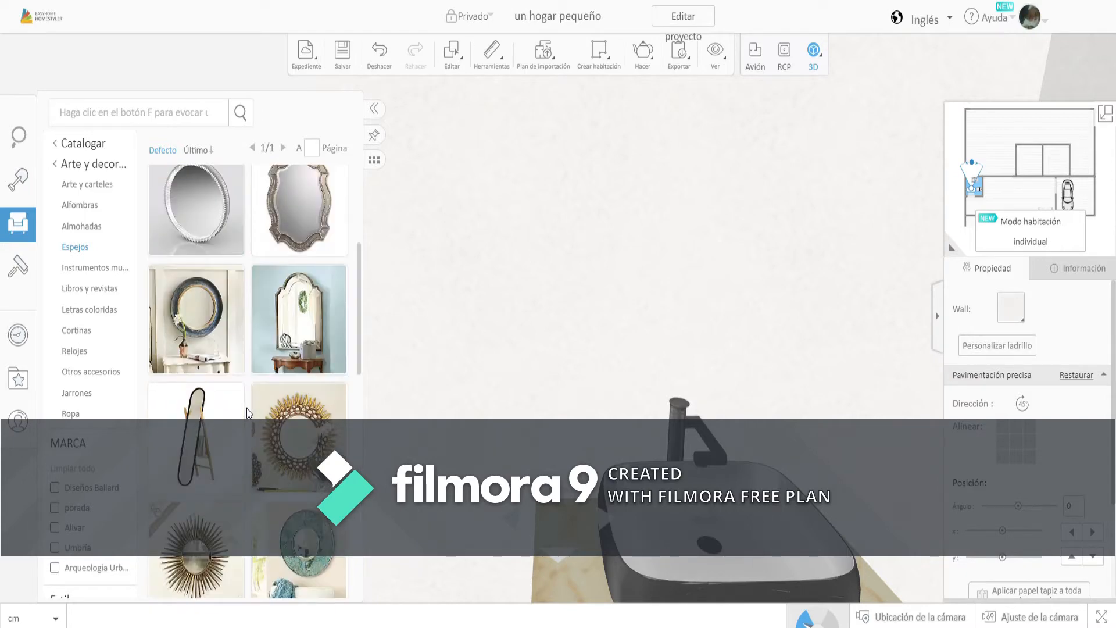
scroll(246, 408, up, 4)
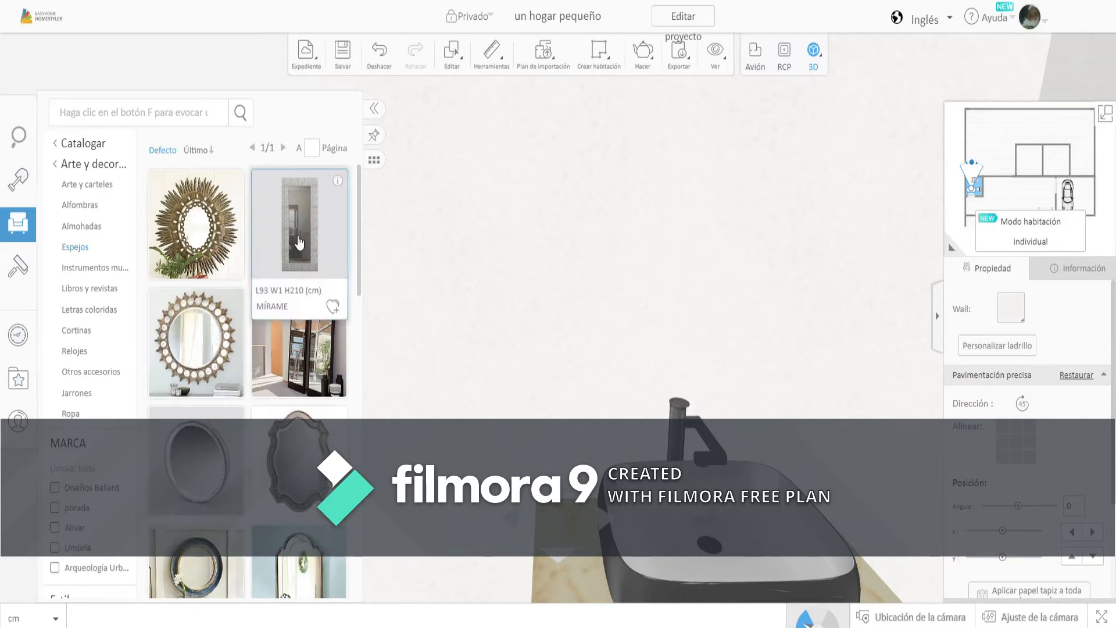
drag(299, 242, 559, 611)
Set the width of the mirror above the bathroom sink to 113.8 cm
scroll(662, 445, down, 5)
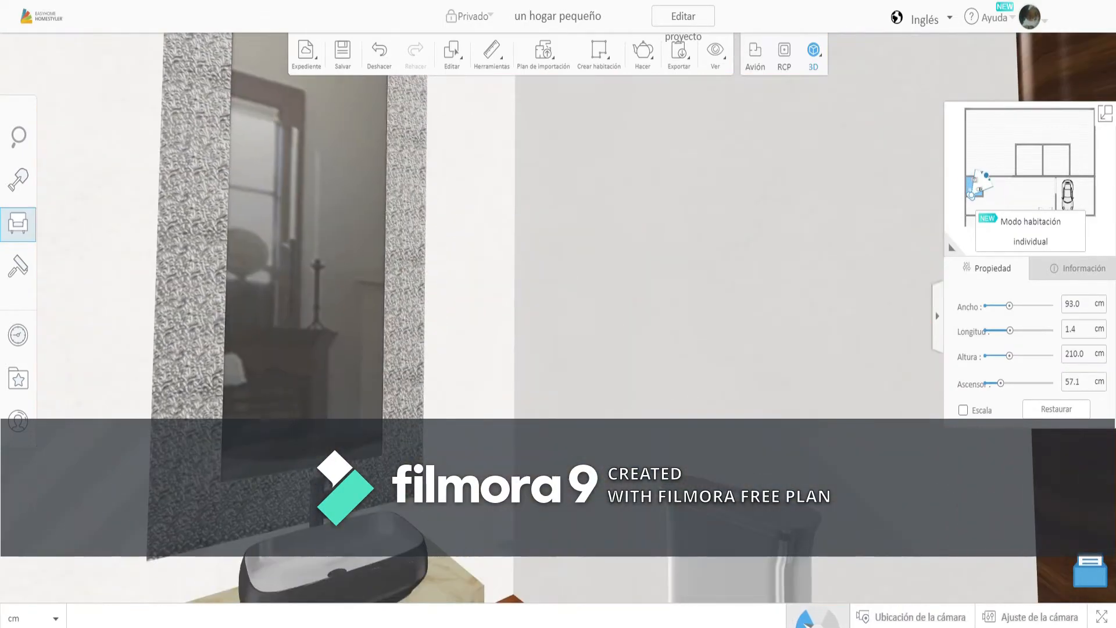
drag(639, 617, 641, 599)
mouse_move(688, 323)
mouse_down()
mouse_move(701, 388)
mouse_move(677, 380)
mouse_move(686, 337)
mouse_up()
click(688, 331)
drag(603, 483, 632, 542)
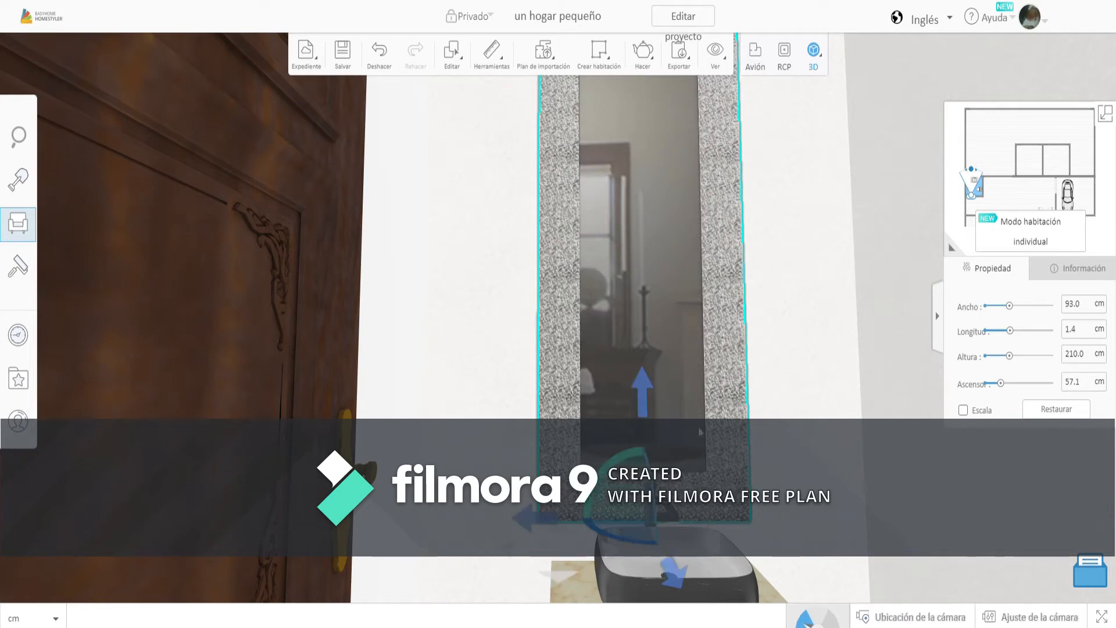
scroll(701, 432, down, 3)
drag(1010, 306, 1019, 315)
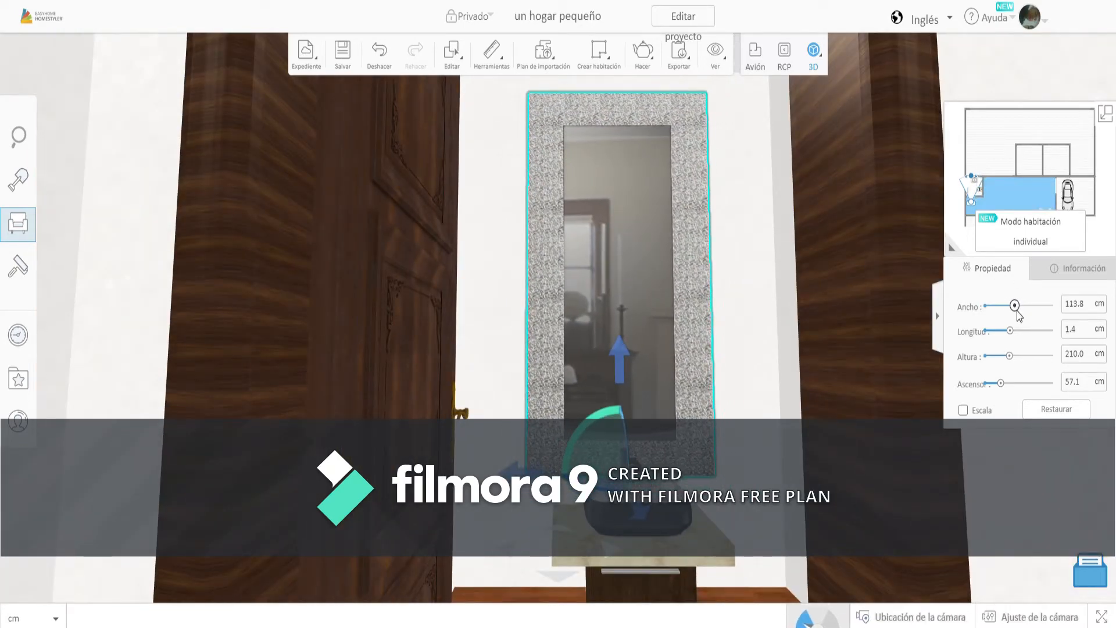
click(657, 546)
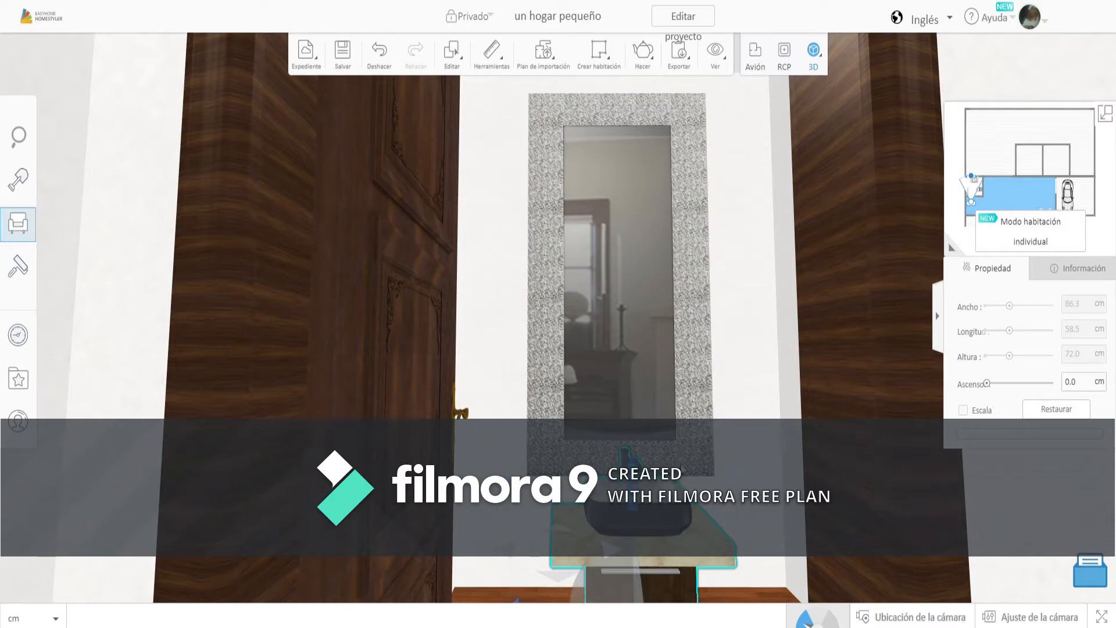
In the floor plan, move the bathroom door to the east wall, about 21 cm from the north wall
click(1106, 120)
drag(302, 248, 418, 399)
drag(336, 383, 529, 374)
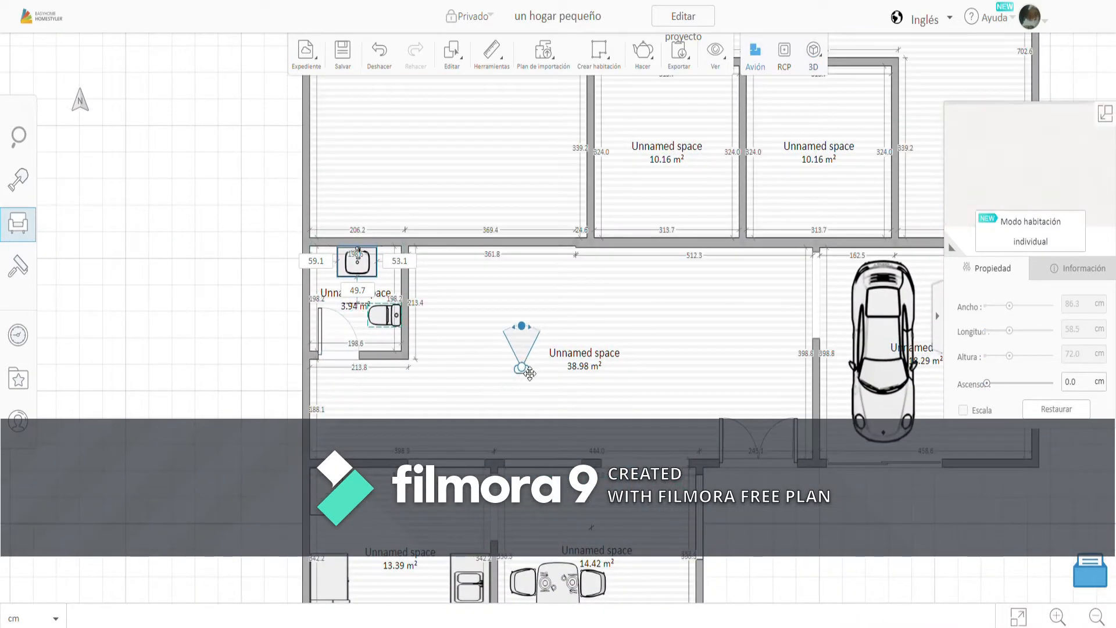
drag(513, 296, 462, 342)
right_drag(335, 354, 402, 346)
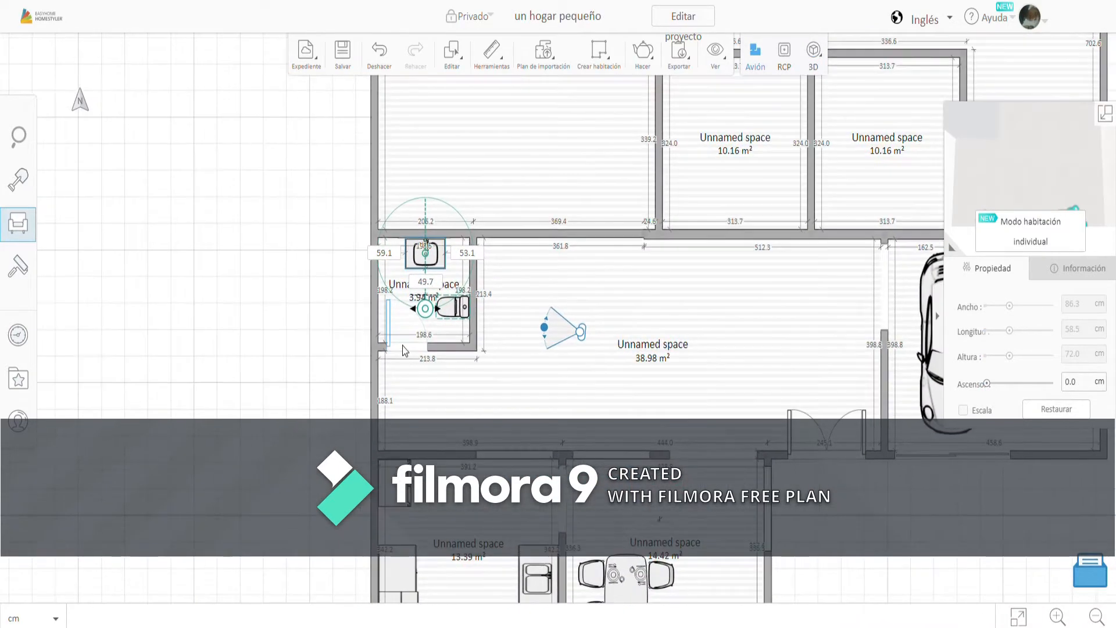
click(413, 347)
drag(414, 347, 481, 279)
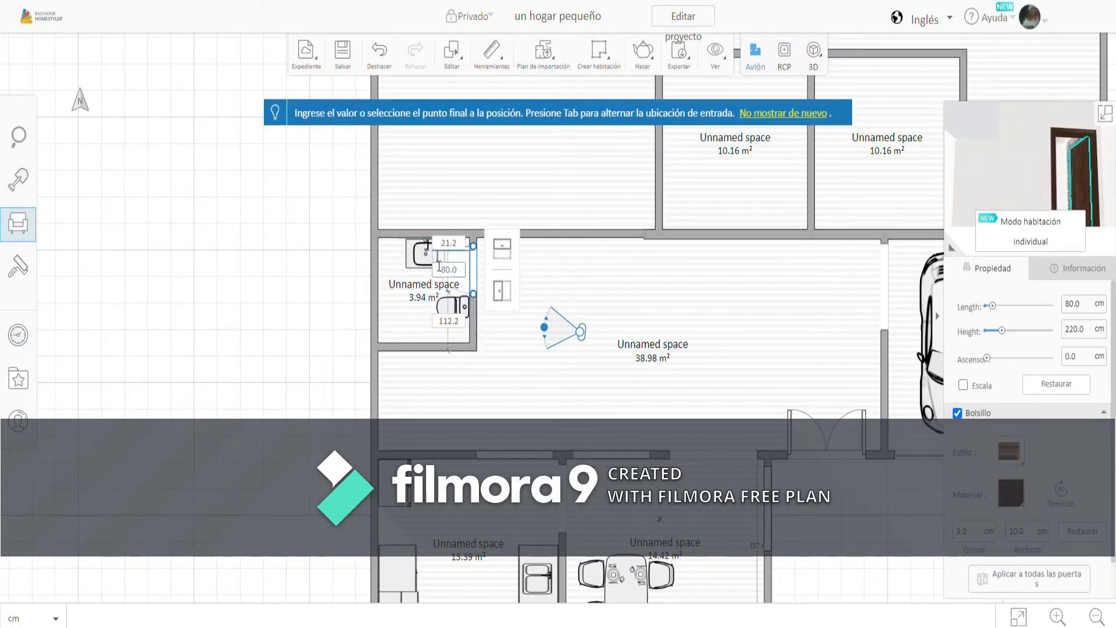
Move the toilet against the bathroom's west wall, just south of the sink
right_drag(466, 310, 468, 327)
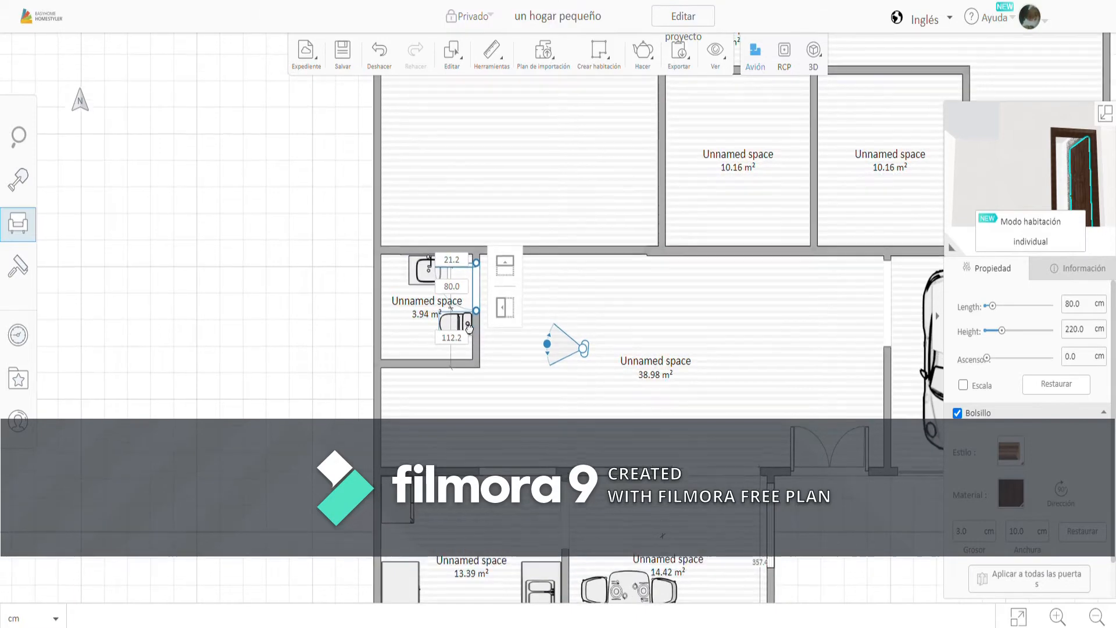
click(459, 327)
scroll(460, 329, up, 5)
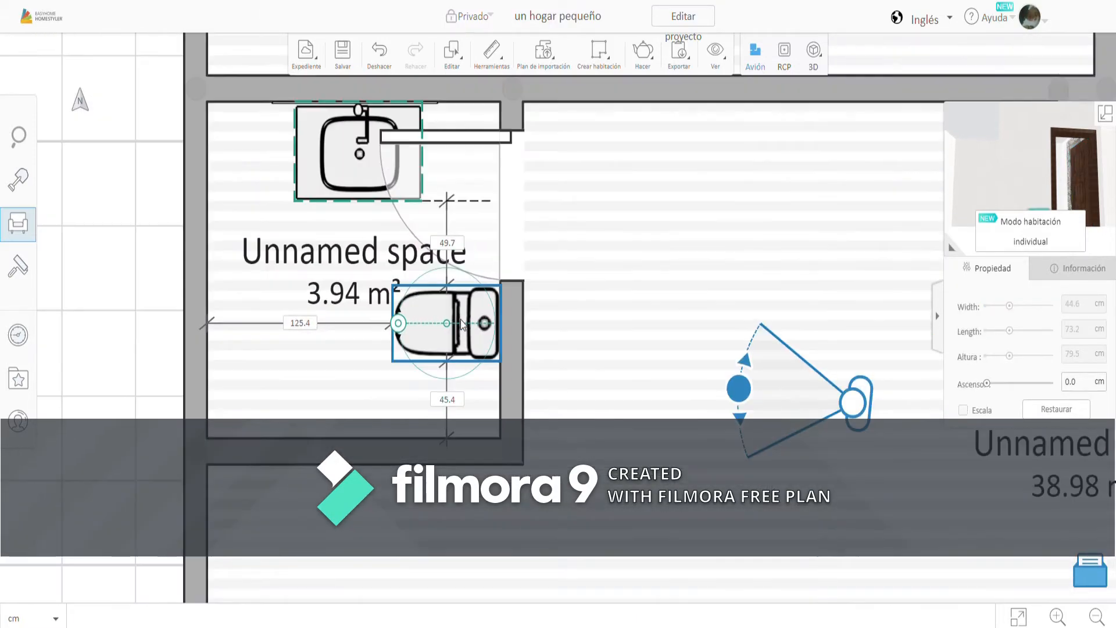
drag(464, 352, 273, 254)
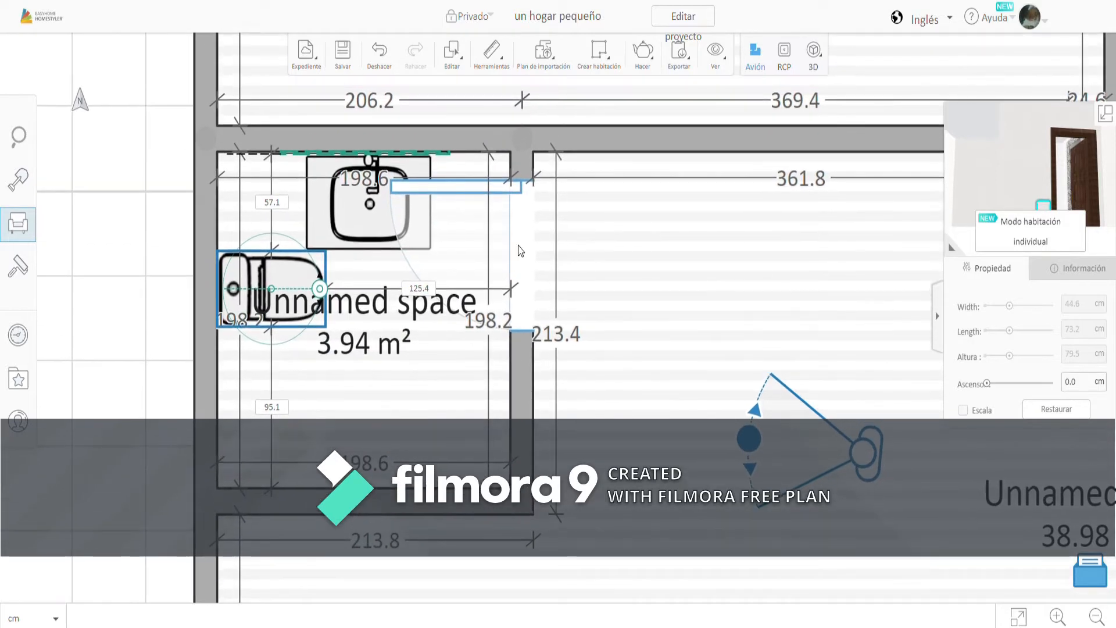
Slide the bathroom door to about 112 cm from the north wall and move the toilet to the east wall beside the sink
click(520, 372)
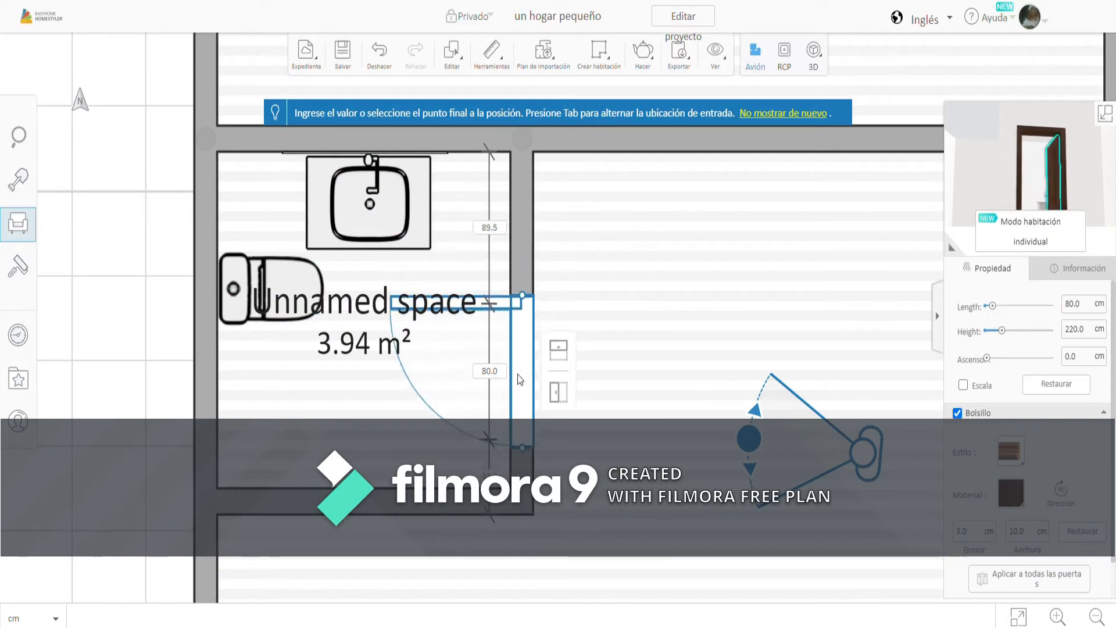
drag(520, 379, 520, 416)
click(314, 282)
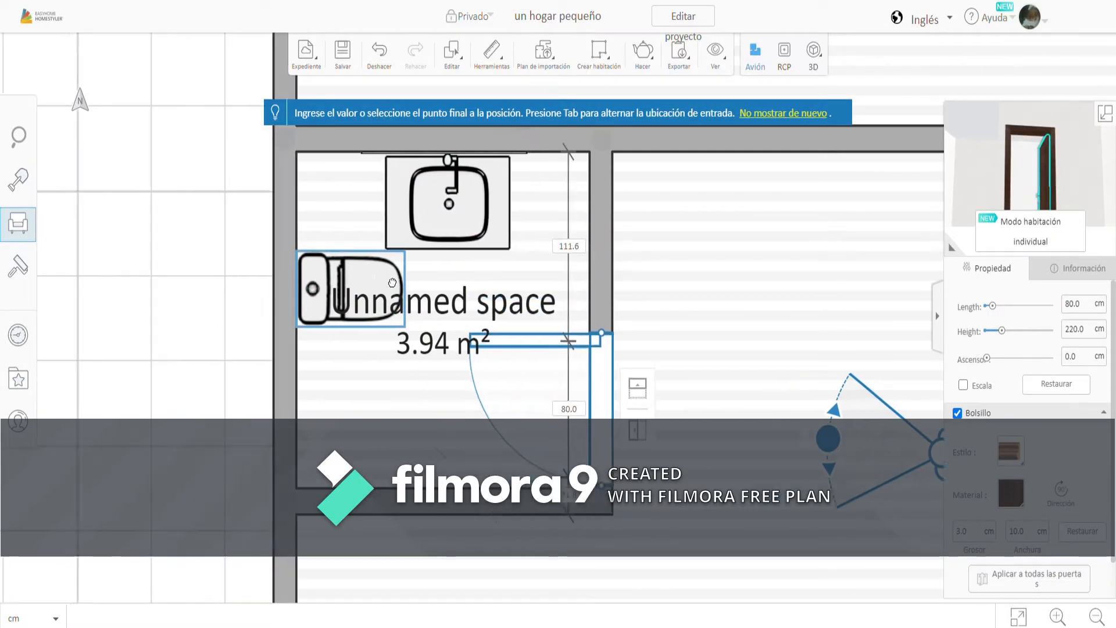
drag(430, 285, 645, 239)
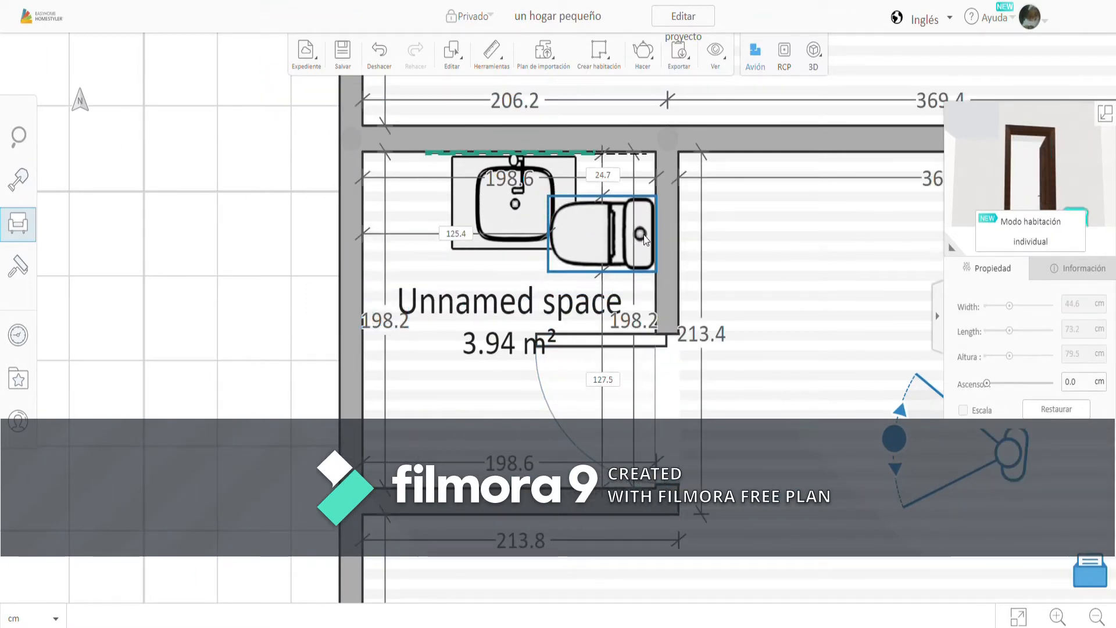
Move the sink vanity against the bathroom's west wall and adjust the toilet's position in the northeast corner
right_drag(500, 212, 399, 249)
click(400, 248)
drag(381, 263, 280, 335)
drag(485, 283, 496, 249)
click(496, 259)
Shift the bathroom door to about 98 cm from the north wall and flip its hinge side to the south
click(560, 355)
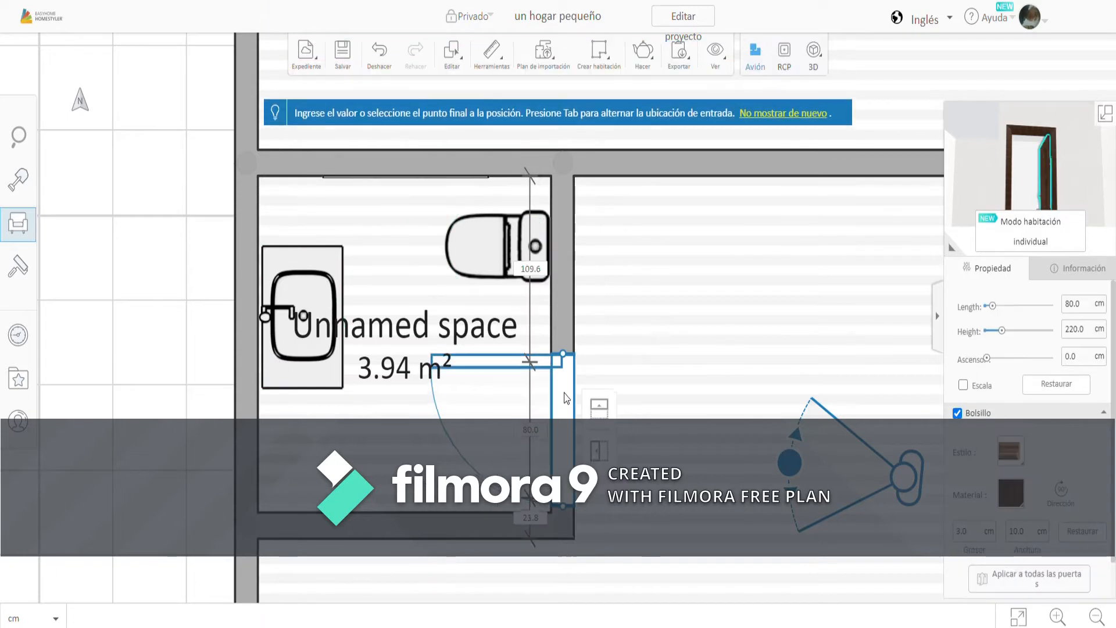
click(603, 396)
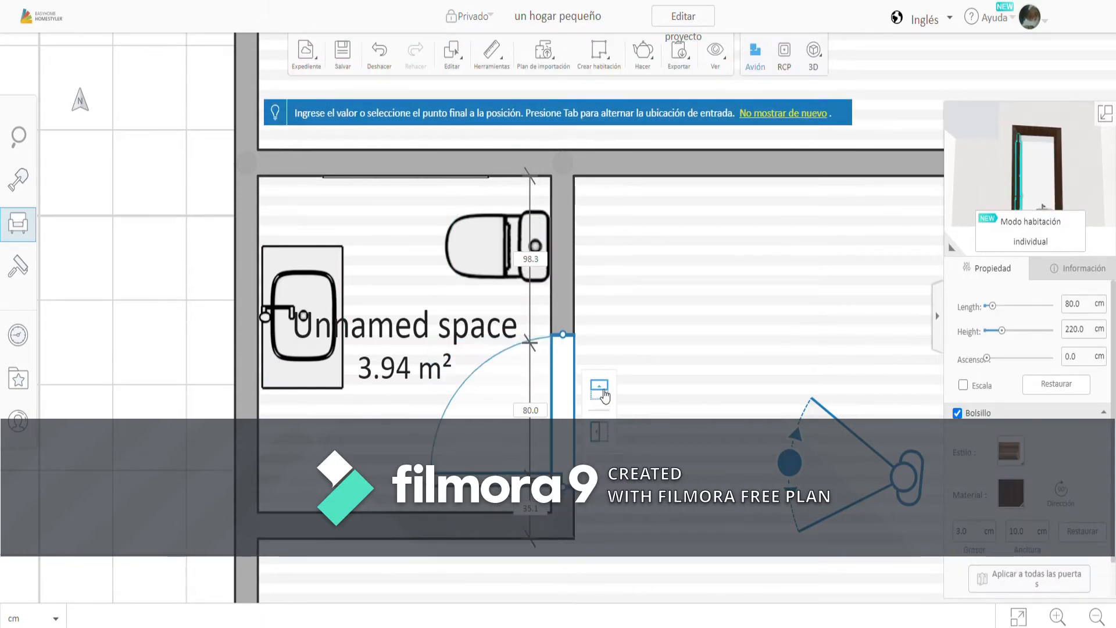
click(698, 282)
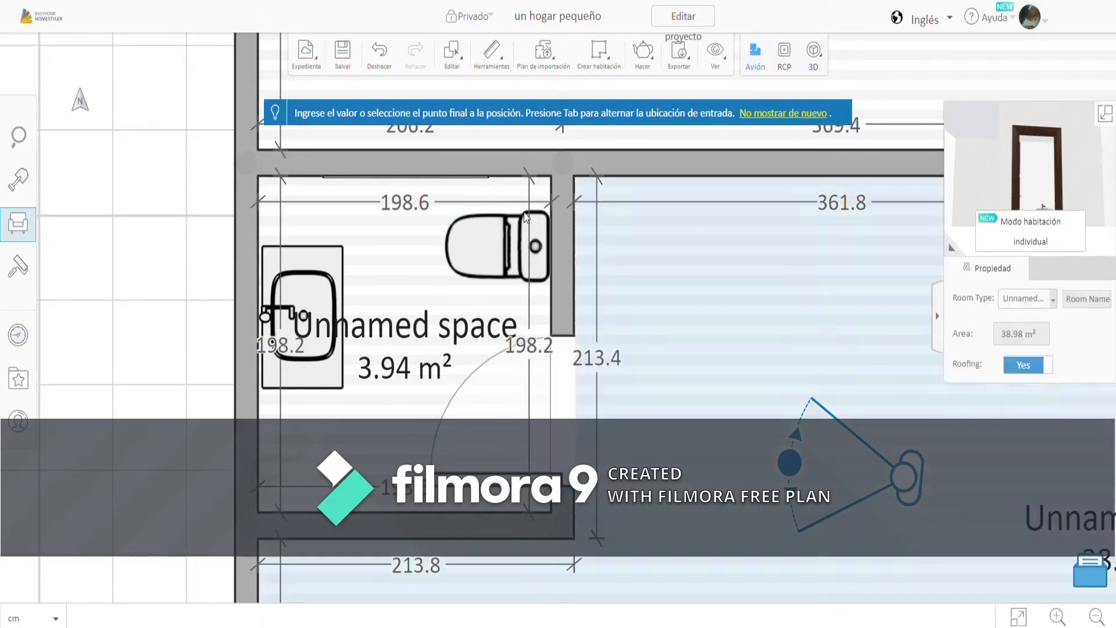
Rotate the mirror 90° and place it on the west wall behind the sink, with the camera at the bathroom doorway
click(407, 176)
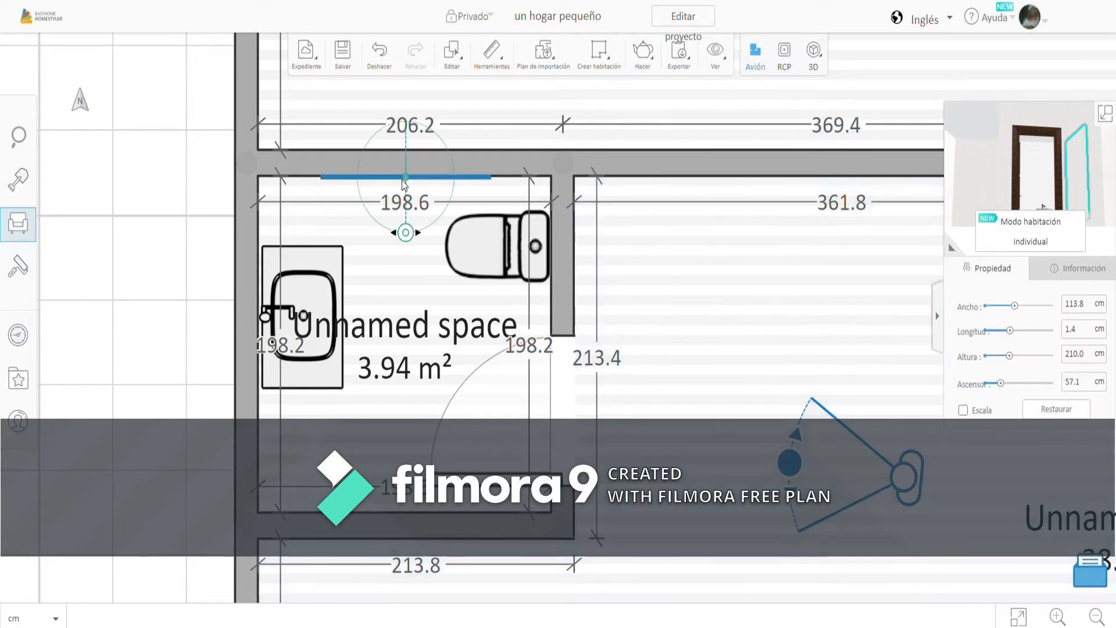
drag(405, 233, 455, 177)
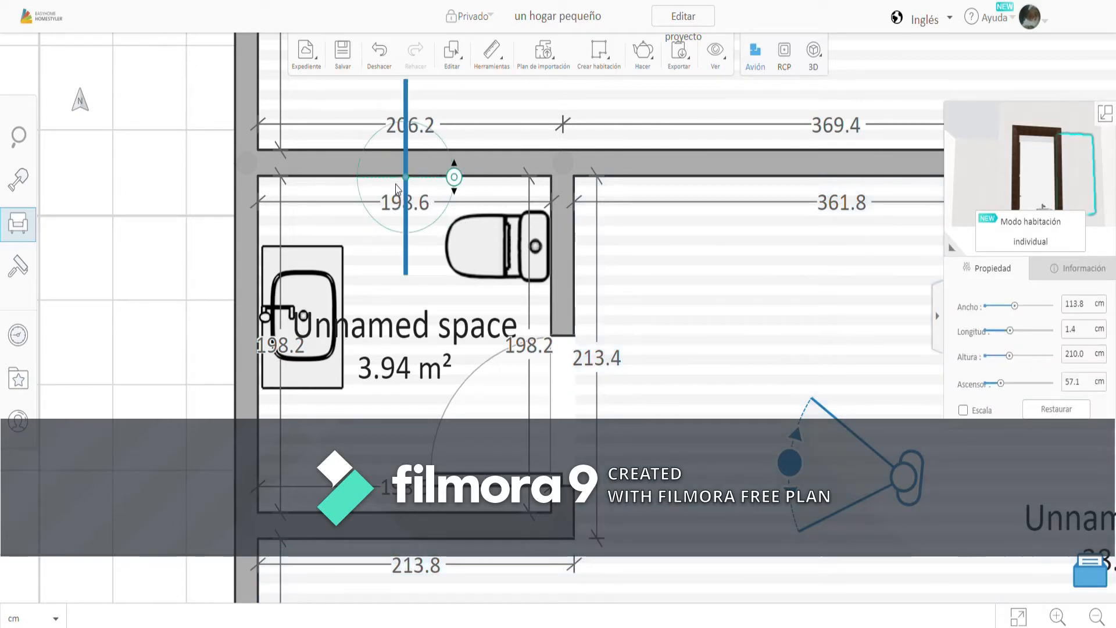
drag(392, 251, 260, 323)
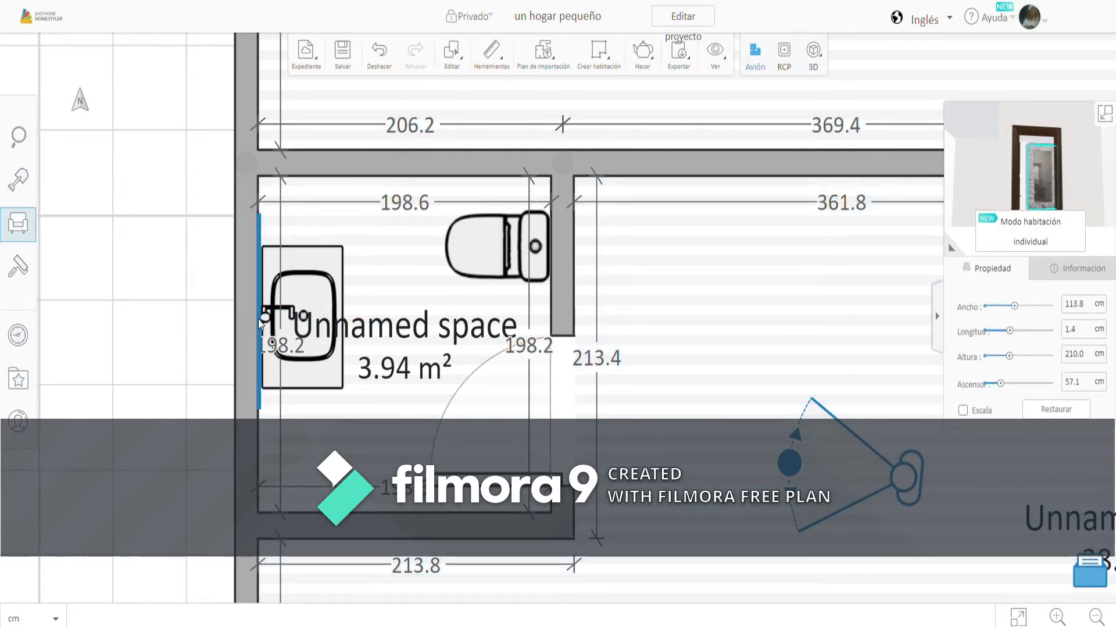
mouse_move(863, 472)
mouse_down()
mouse_move(833, 453)
mouse_move(716, 435)
mouse_move(522, 432)
mouse_up()
scroll(433, 337, down, 6)
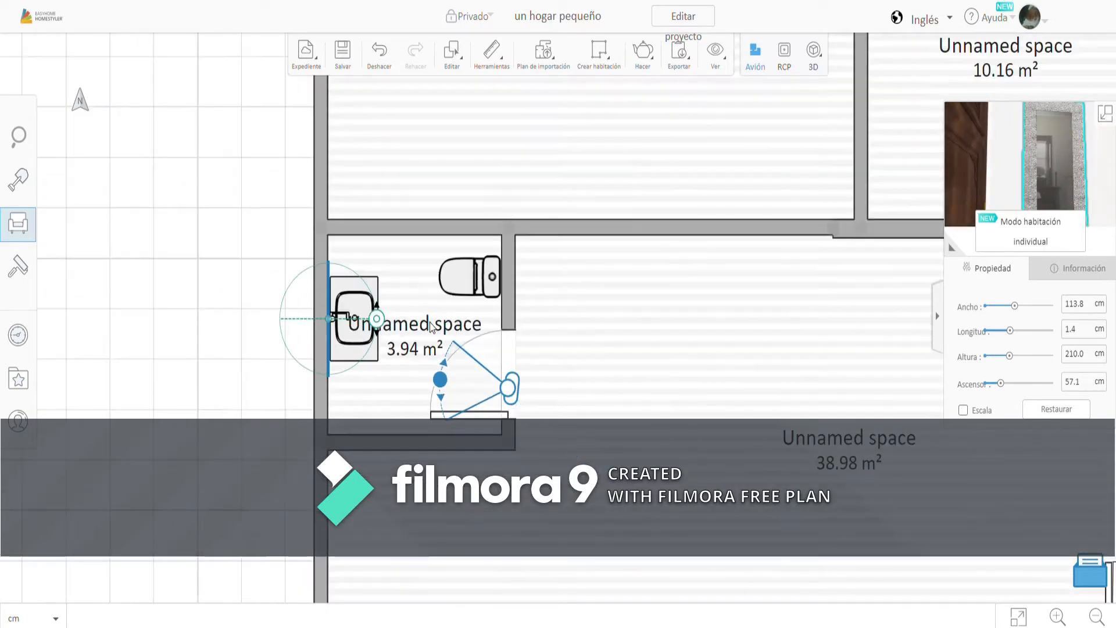
Switch to the 3D view and delete the tall rectangular mirror above the bathroom sink
scroll(430, 321, up, 6)
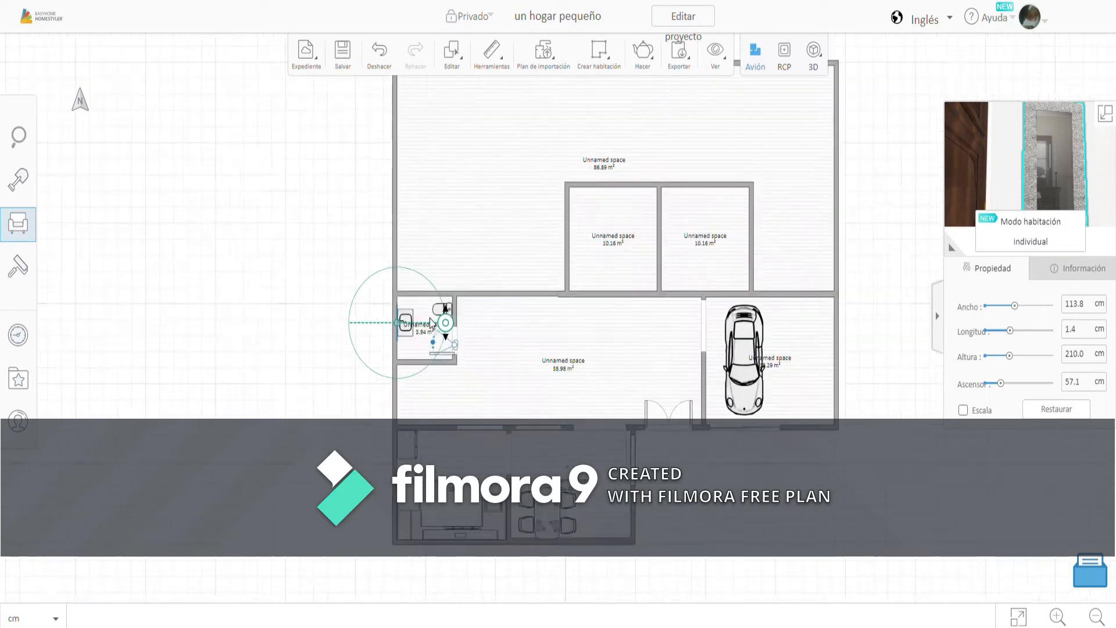
click(1106, 114)
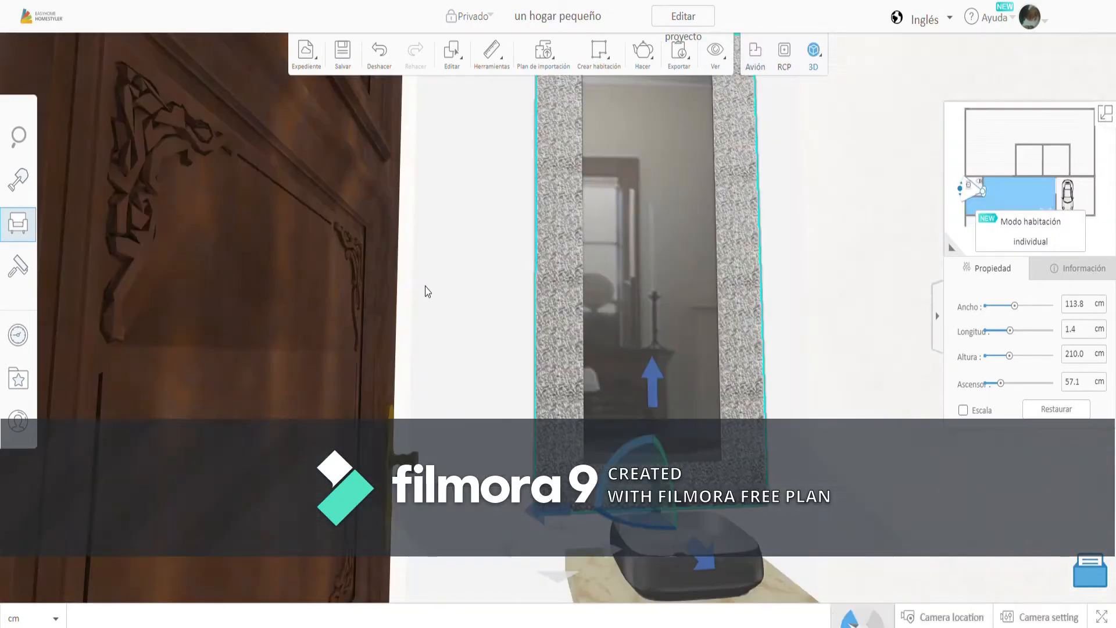
key(Delete)
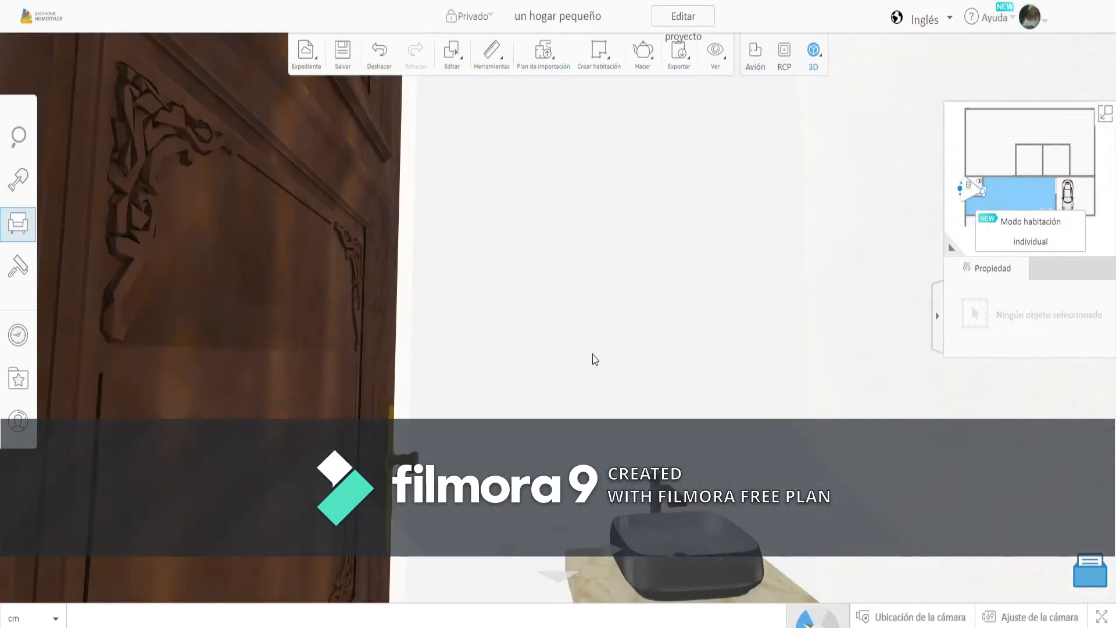
Place a frameless round mirror from the decorative mirrors above the sink and enlarge it to 132.9 cm in width and height
click(18, 224)
scroll(243, 413, down, 5)
scroll(227, 344, down, 4)
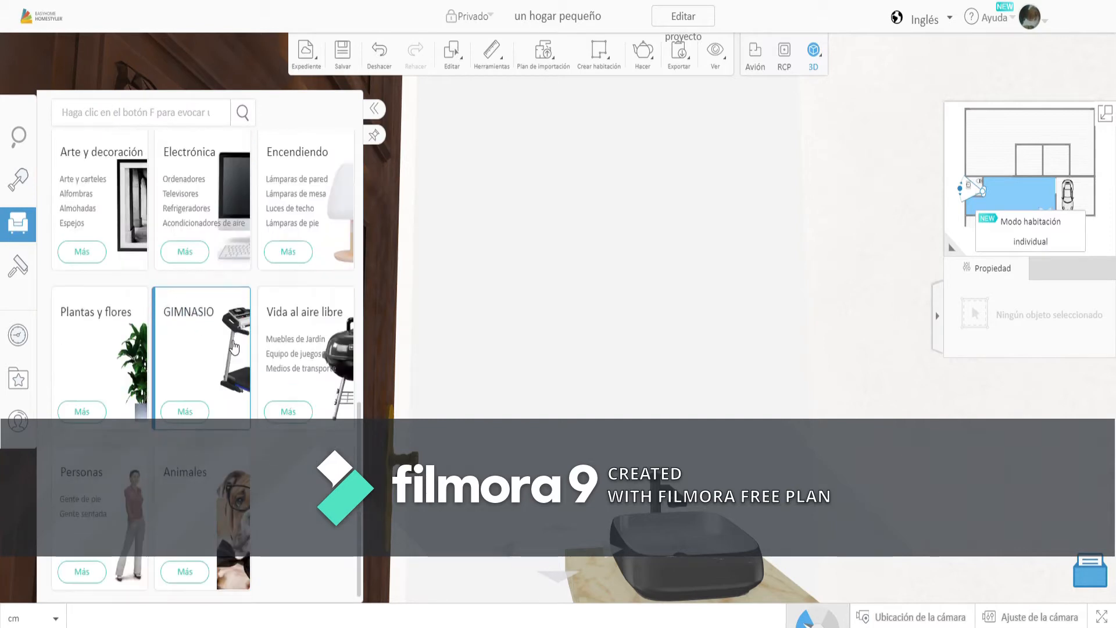
scroll(235, 348, up, 4)
click(136, 427)
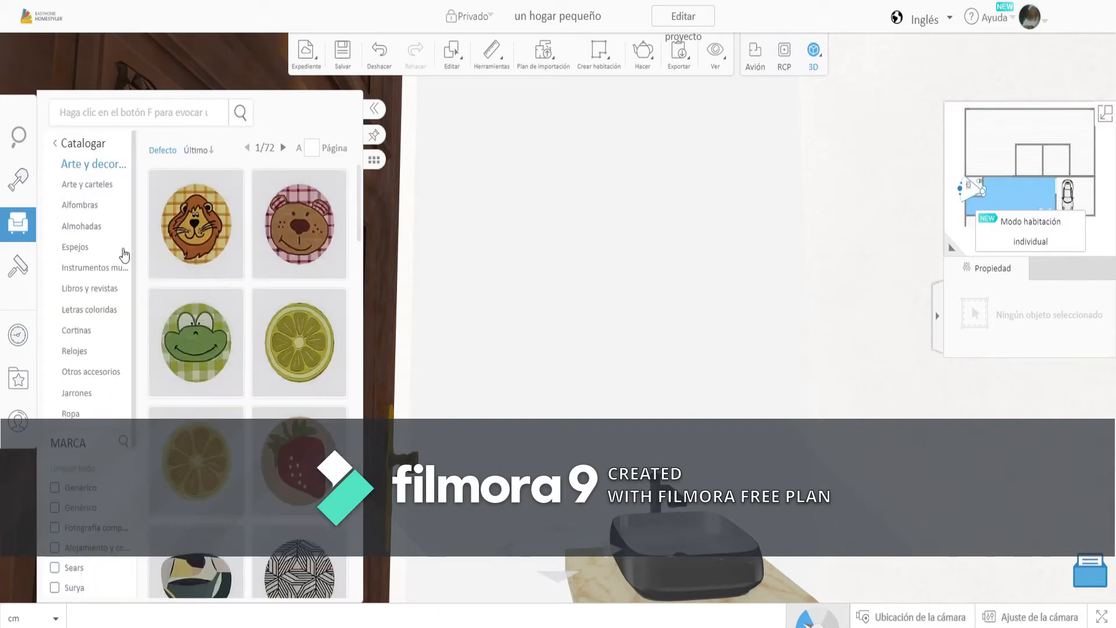
click(76, 247)
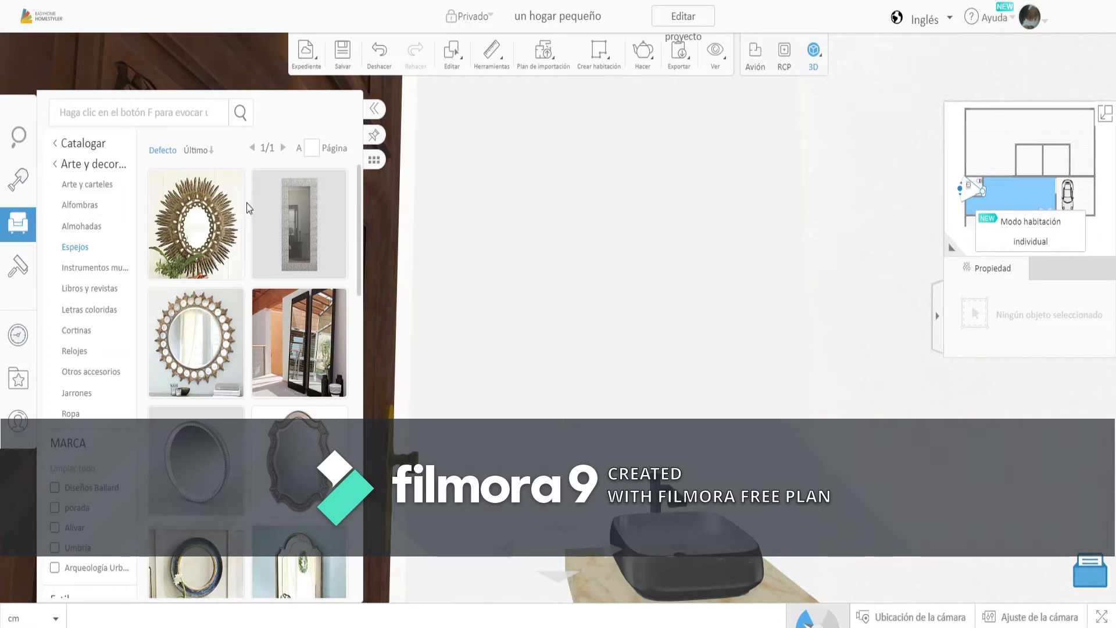
scroll(246, 203, down, 10)
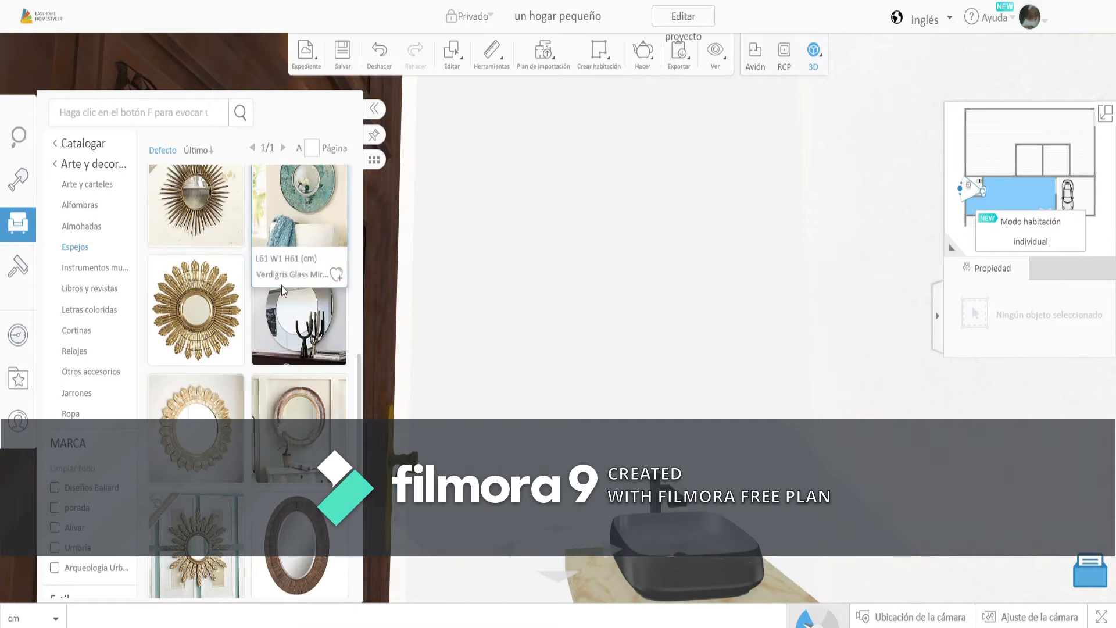
drag(297, 327, 652, 444)
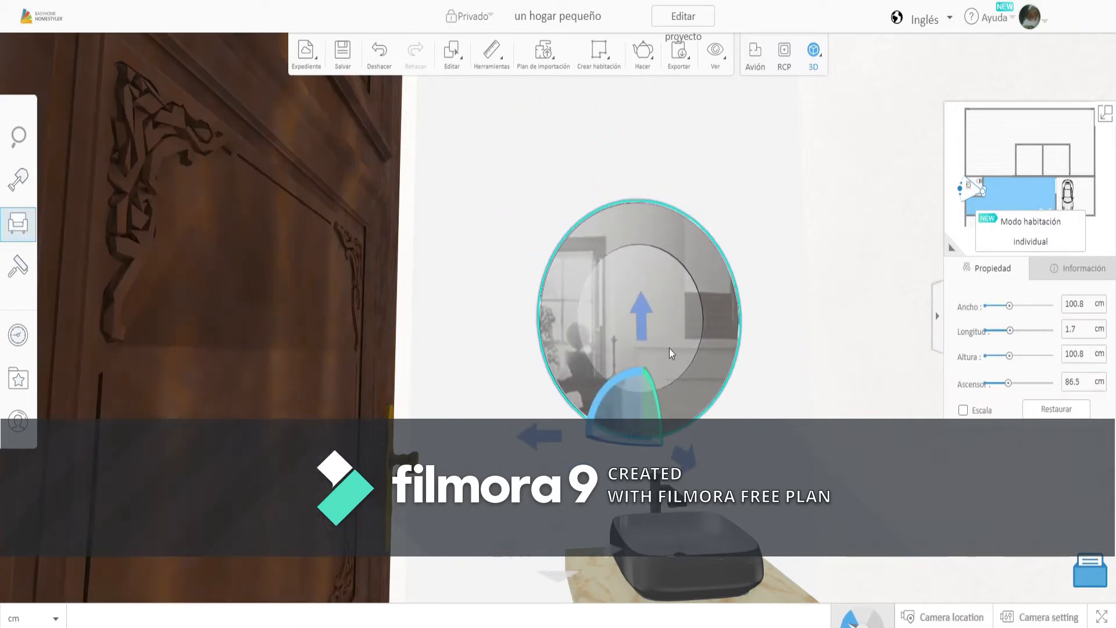
drag(1013, 310, 1019, 358)
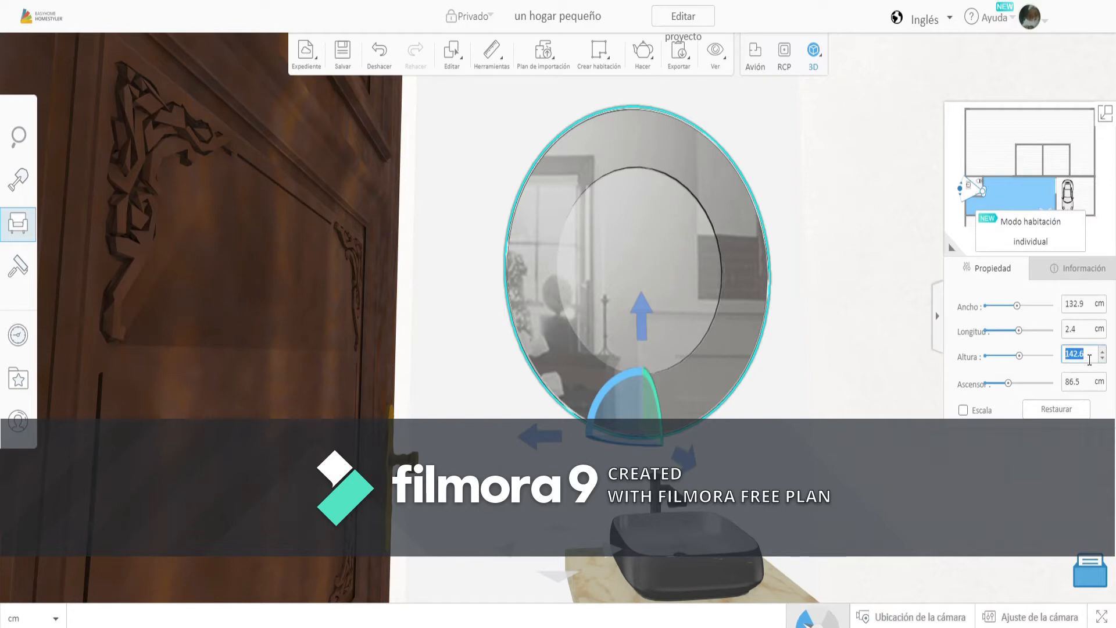
click(832, 443)
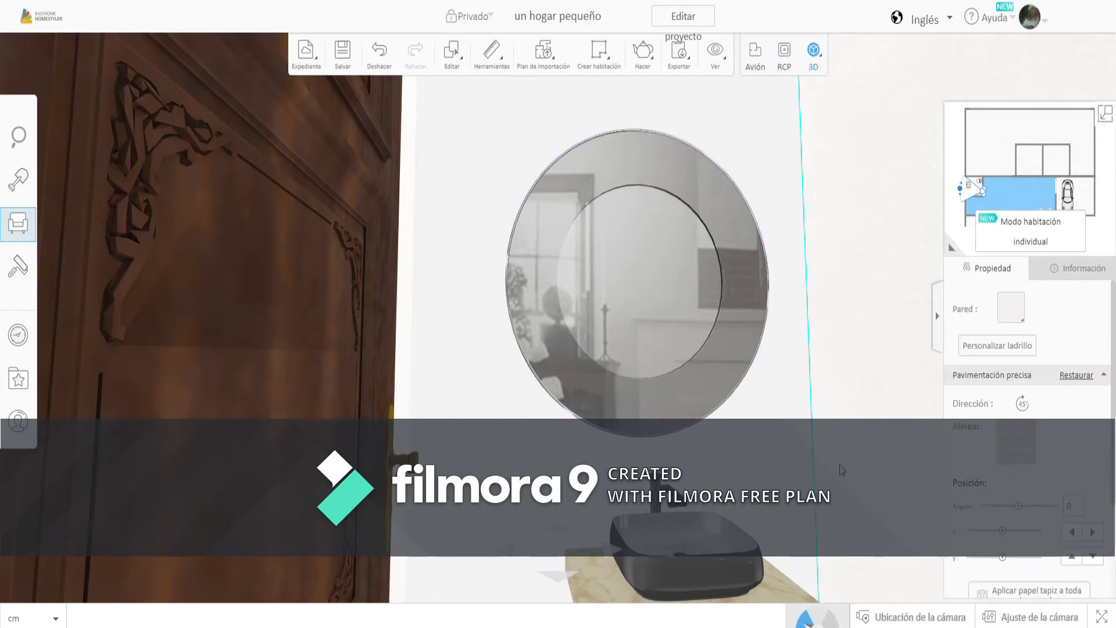
Delete the sink vanity beneath the round mirror
drag(870, 522, 910, 499)
click(725, 438)
key(Delete)
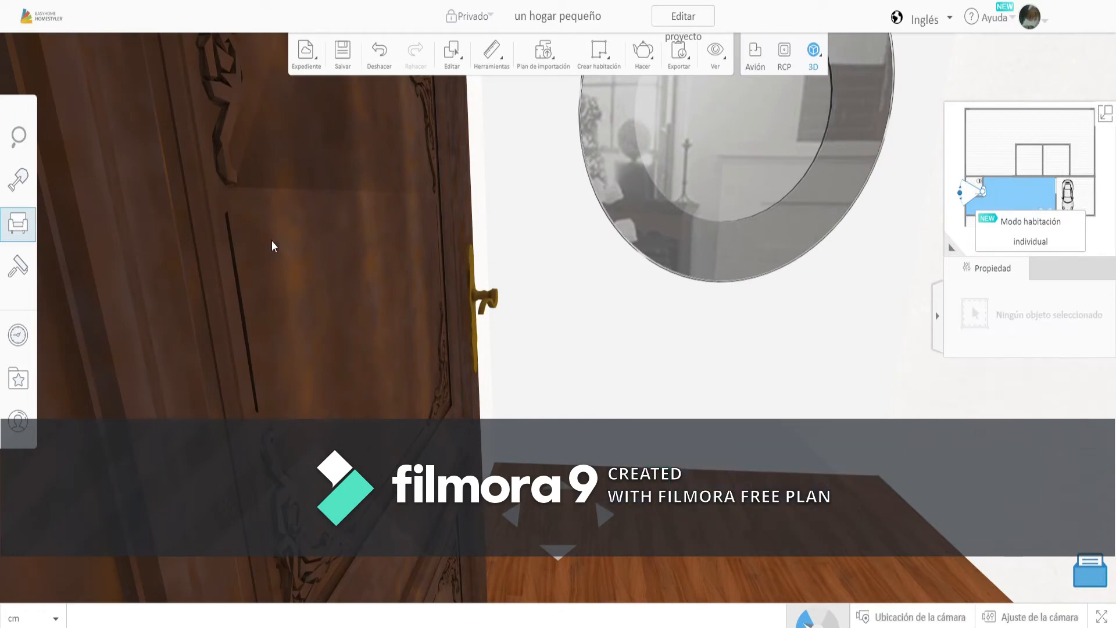
Bring up the mirrors in the catalog's bathroom category
click(18, 224)
click(71, 141)
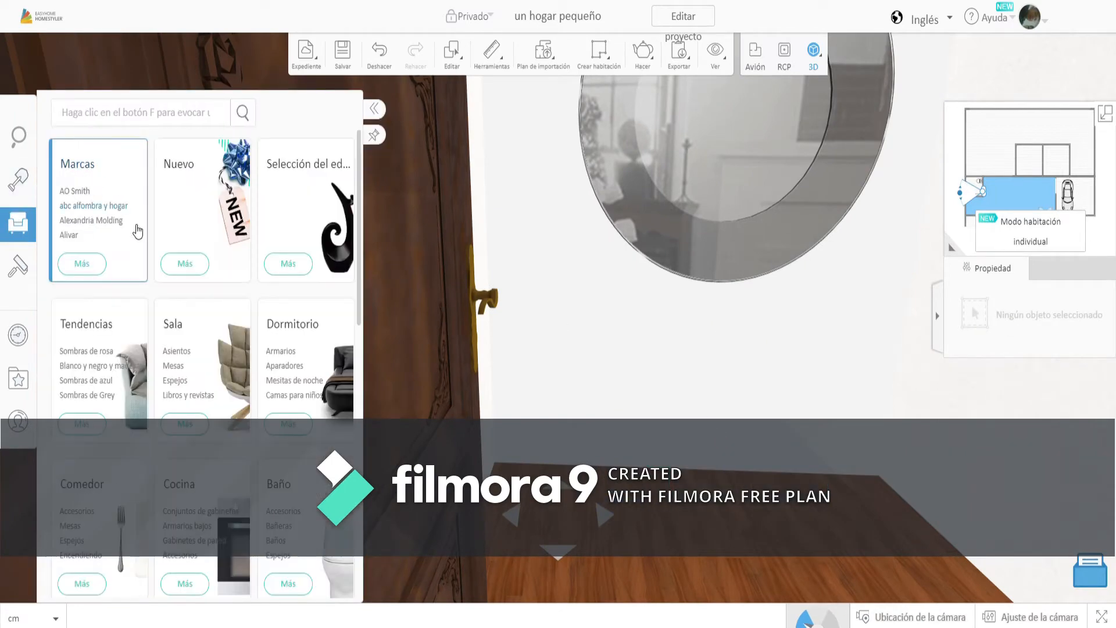
scroll(210, 370, down, 5)
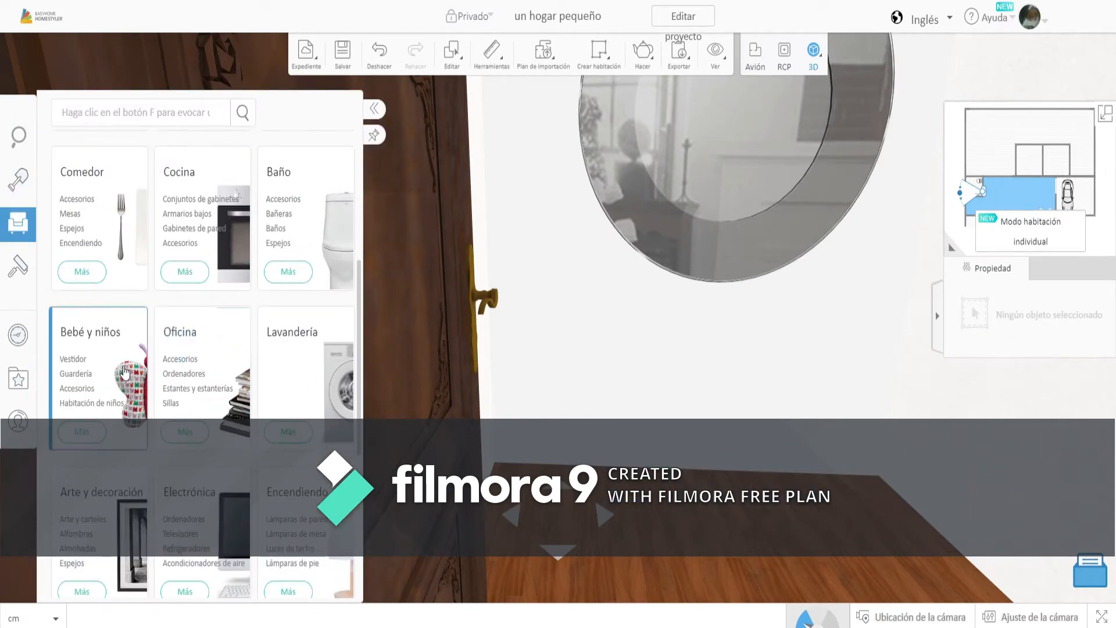
scroll(125, 370, down, 2)
scroll(121, 427, up, 2)
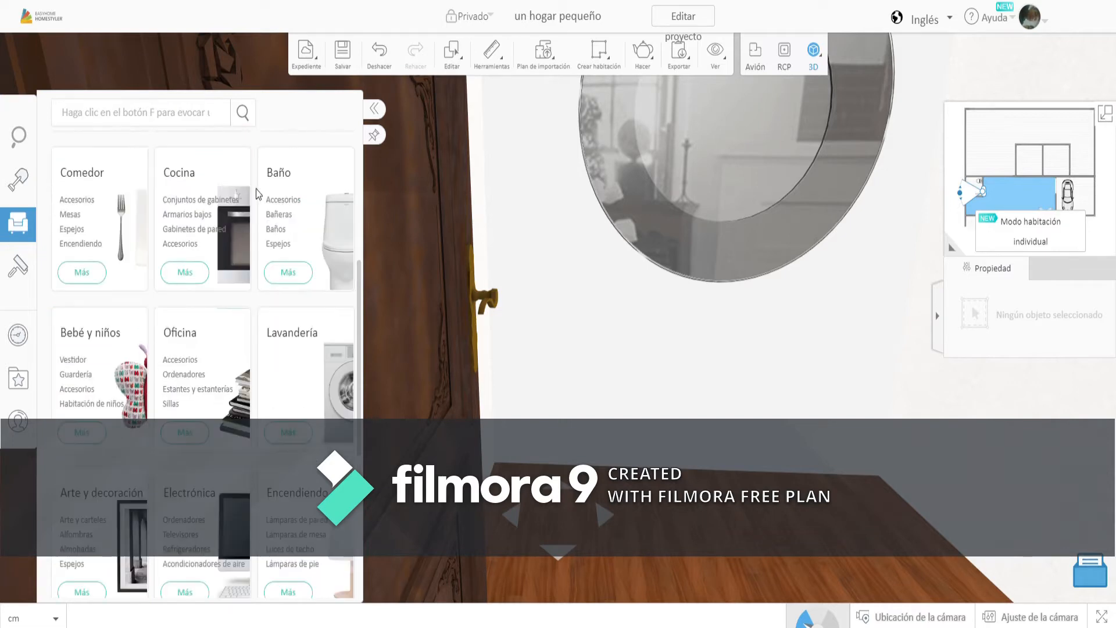
click(319, 216)
click(87, 246)
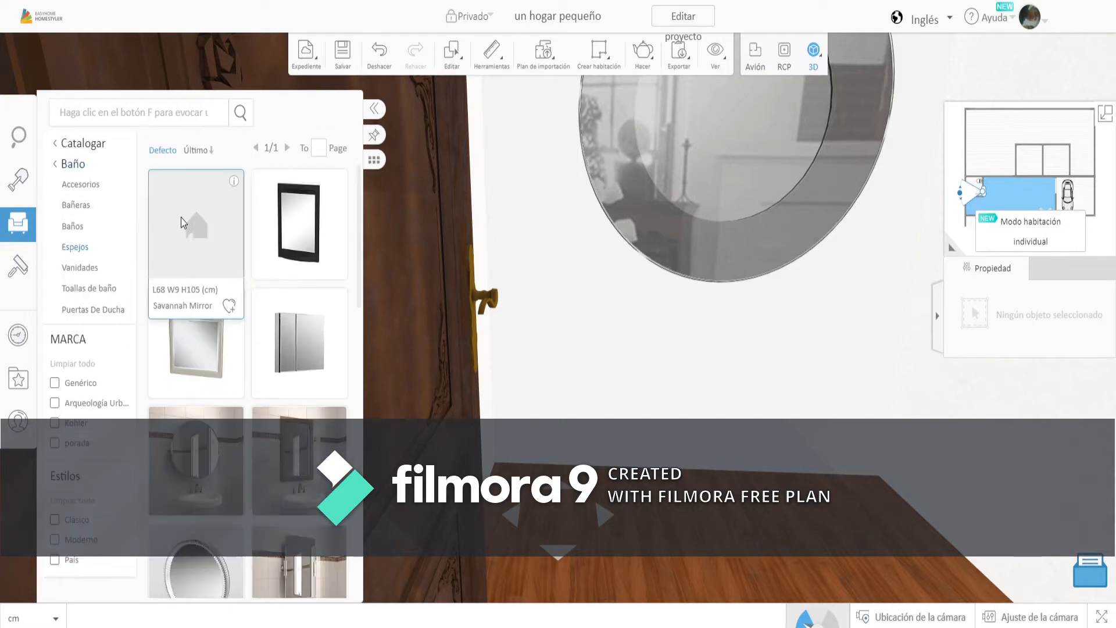
Replace the round mirror with a rectangular light-wood-framed bathroom mirror on the same wall
click(626, 189)
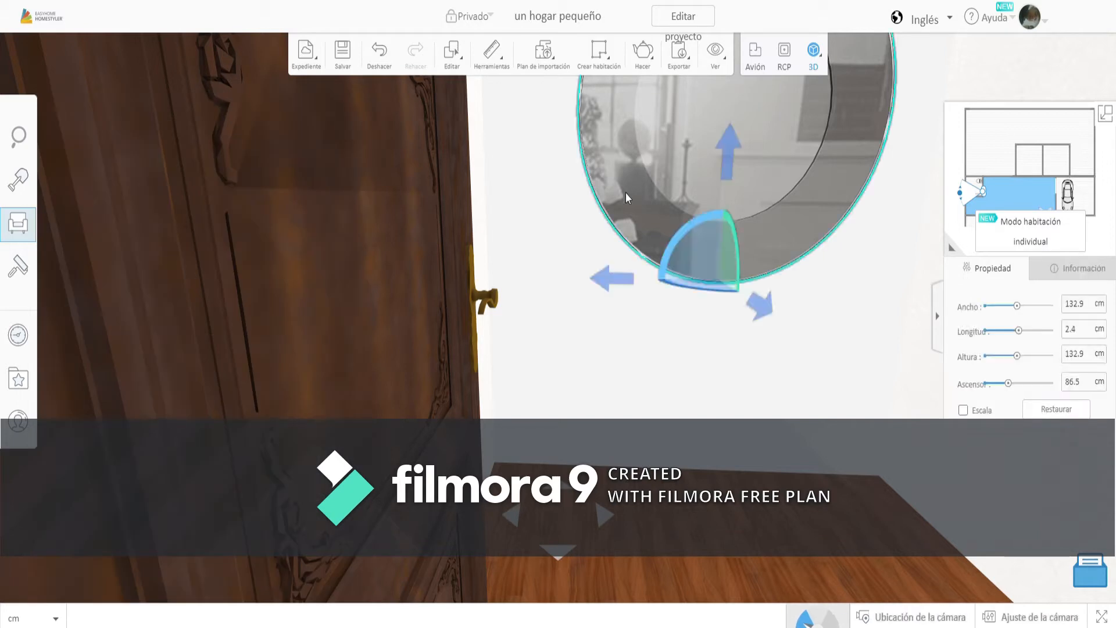
key(Delete)
click(19, 226)
scroll(248, 215, down, 5)
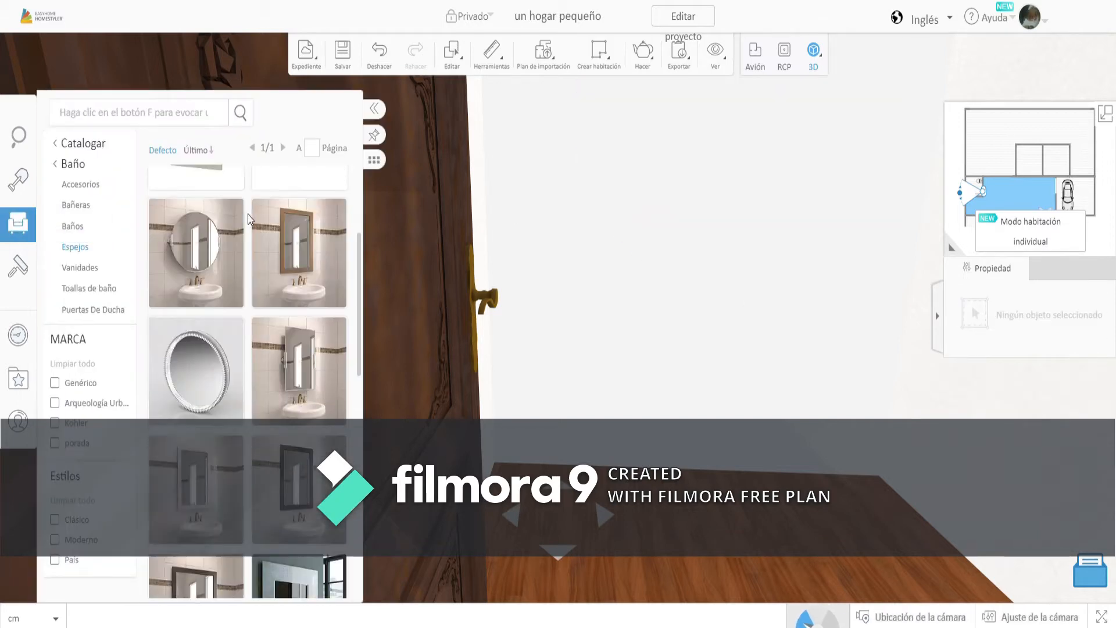
scroll(248, 215, down, 3)
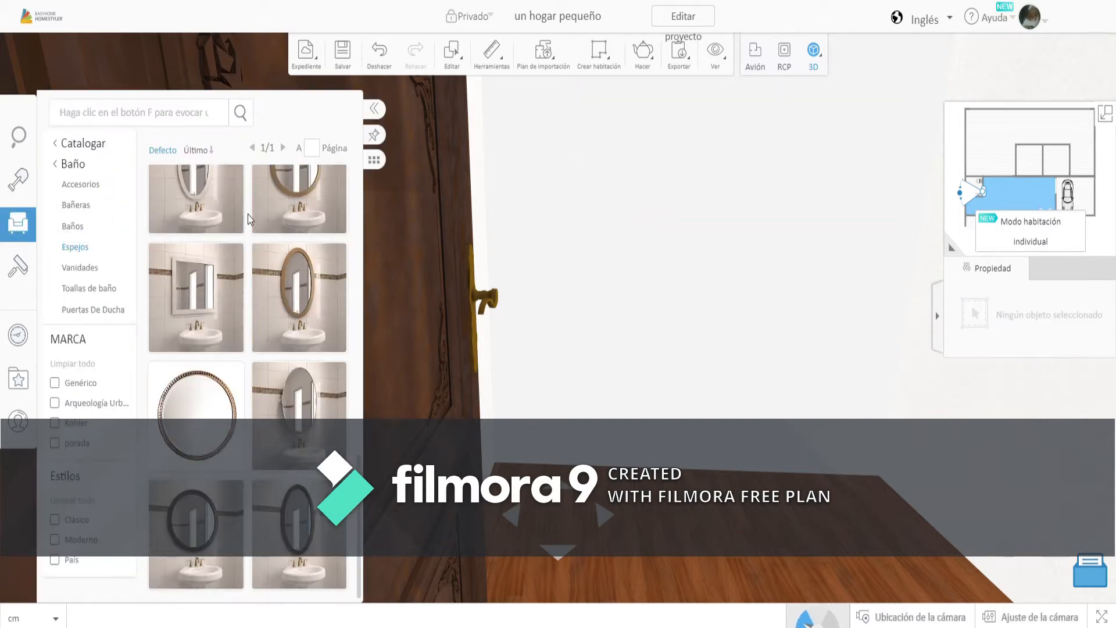
scroll(249, 218, down, 2)
scroll(248, 215, down, 2)
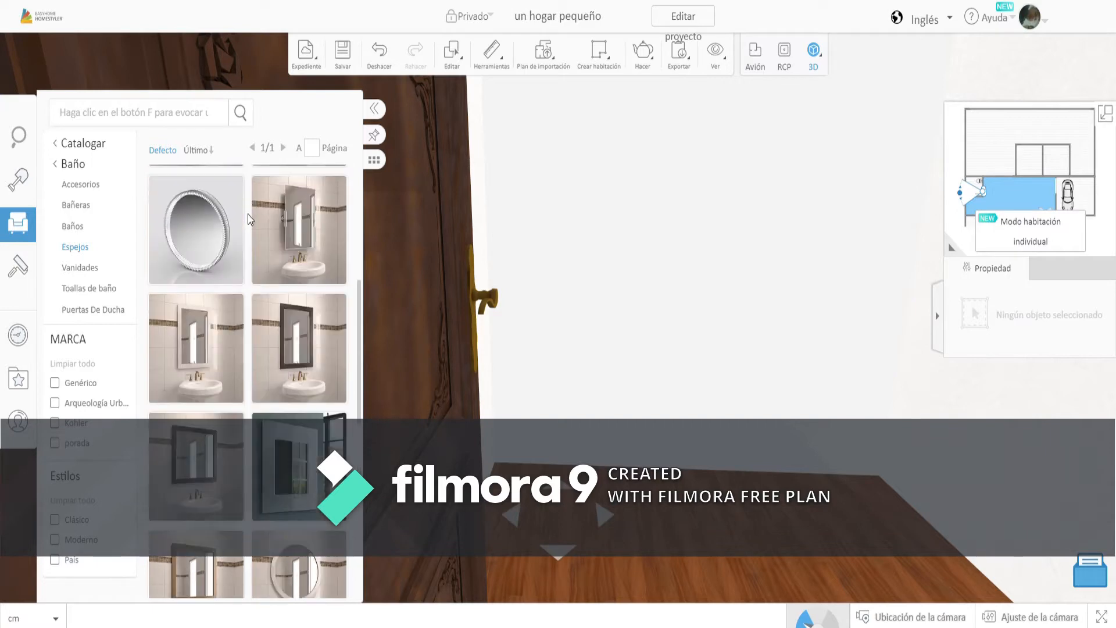
scroll(248, 214, up, 4)
drag(221, 392, 692, 278)
Select the wall behind the mirror and bring up the mosaic finishes
click(709, 371)
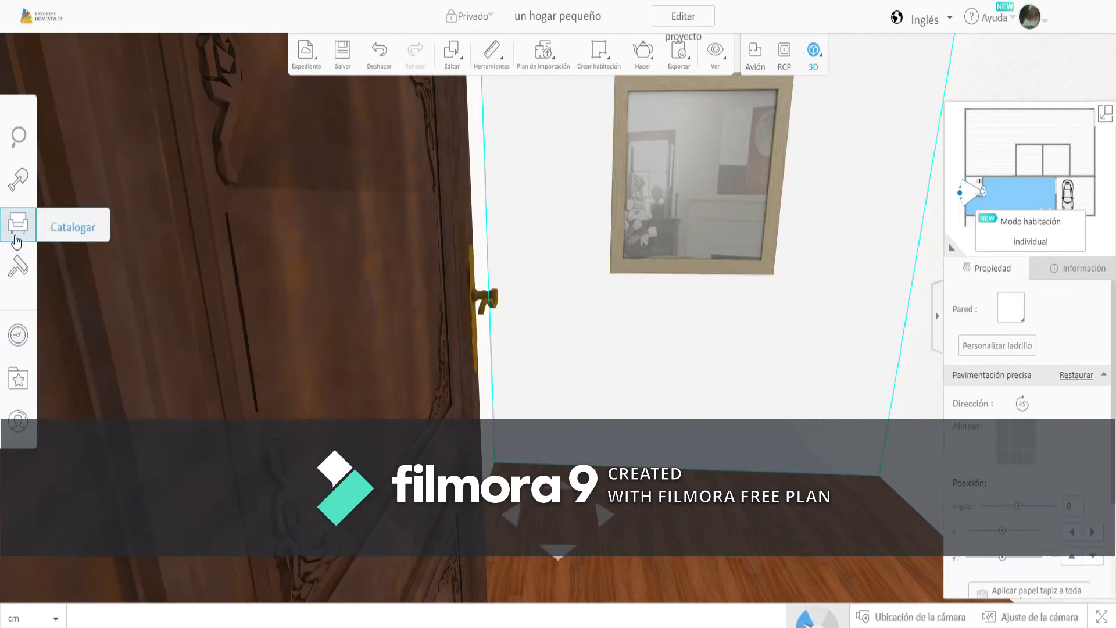
click(18, 266)
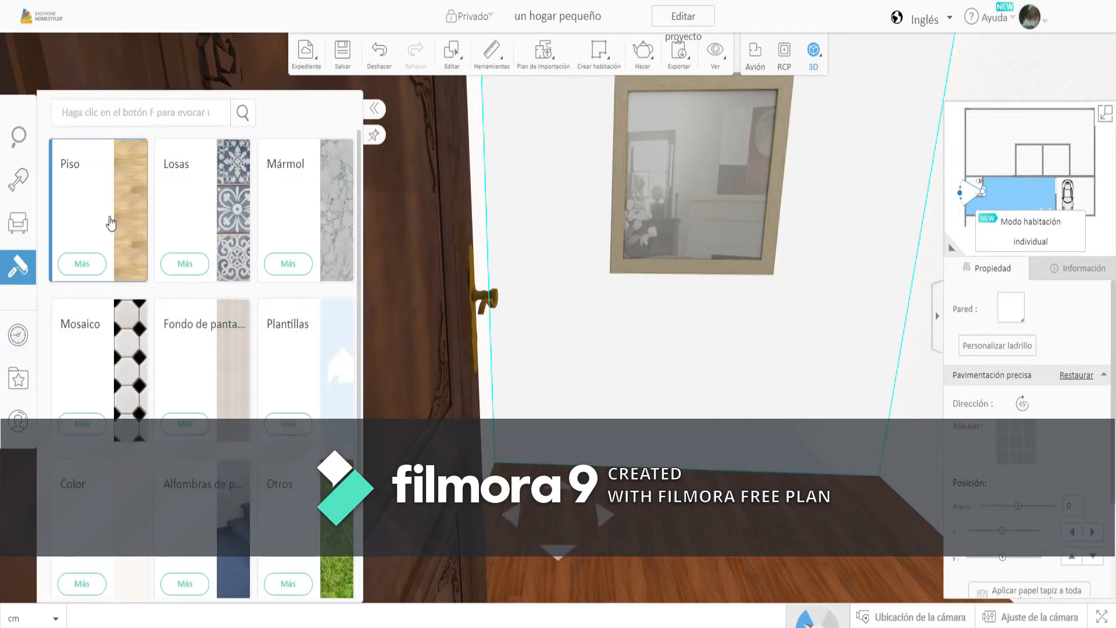
click(128, 361)
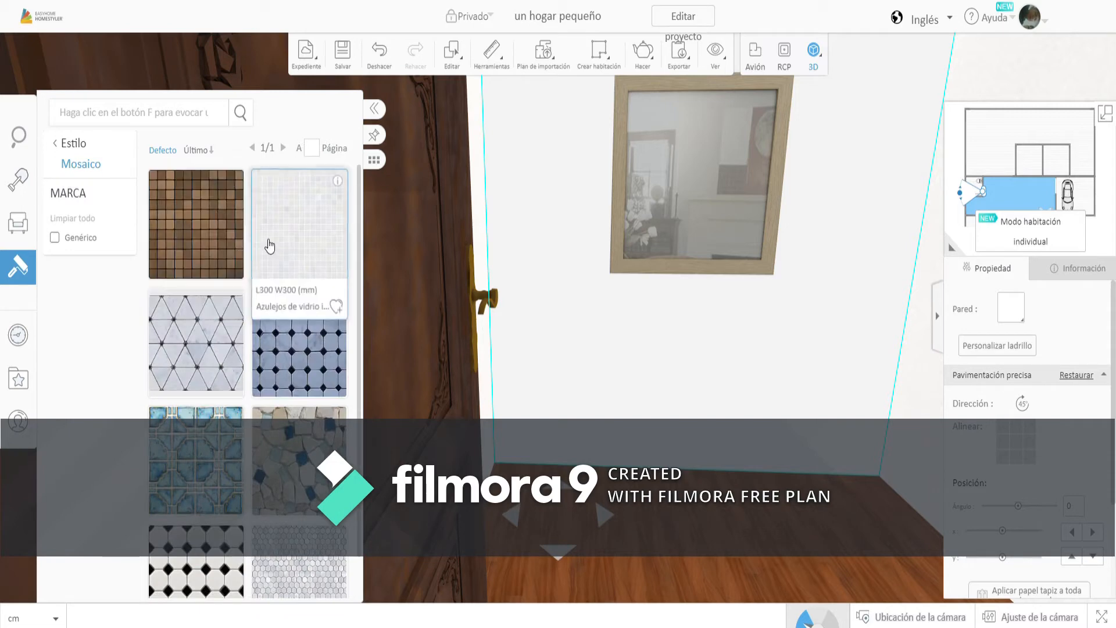
Try the brown, blue and other patterned mosaics on the wall behind the mirror
click(214, 241)
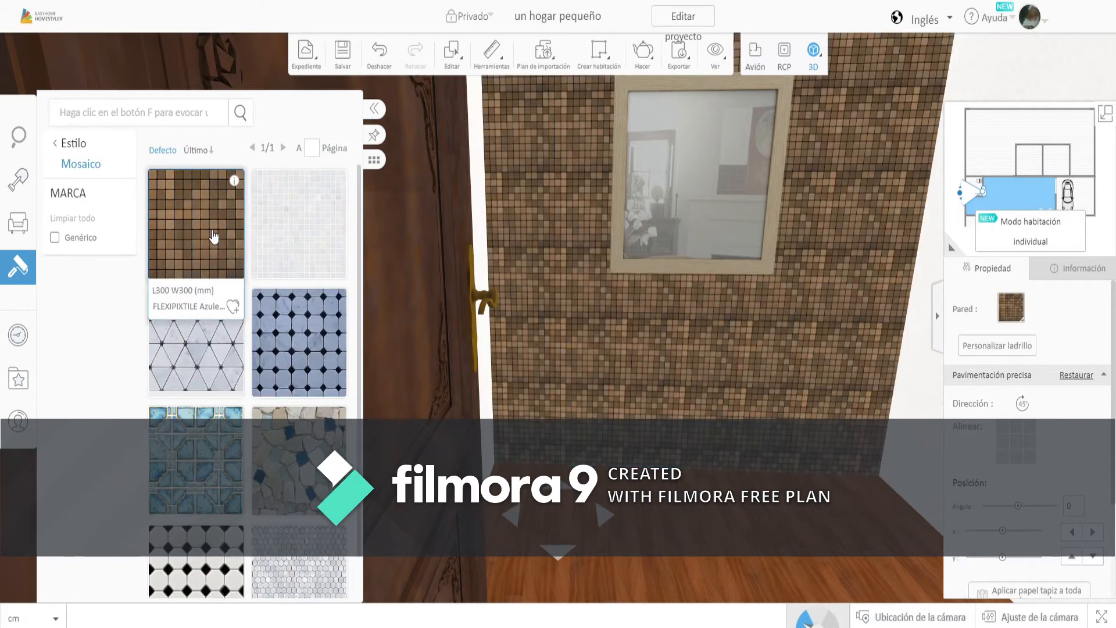
click(219, 340)
click(290, 302)
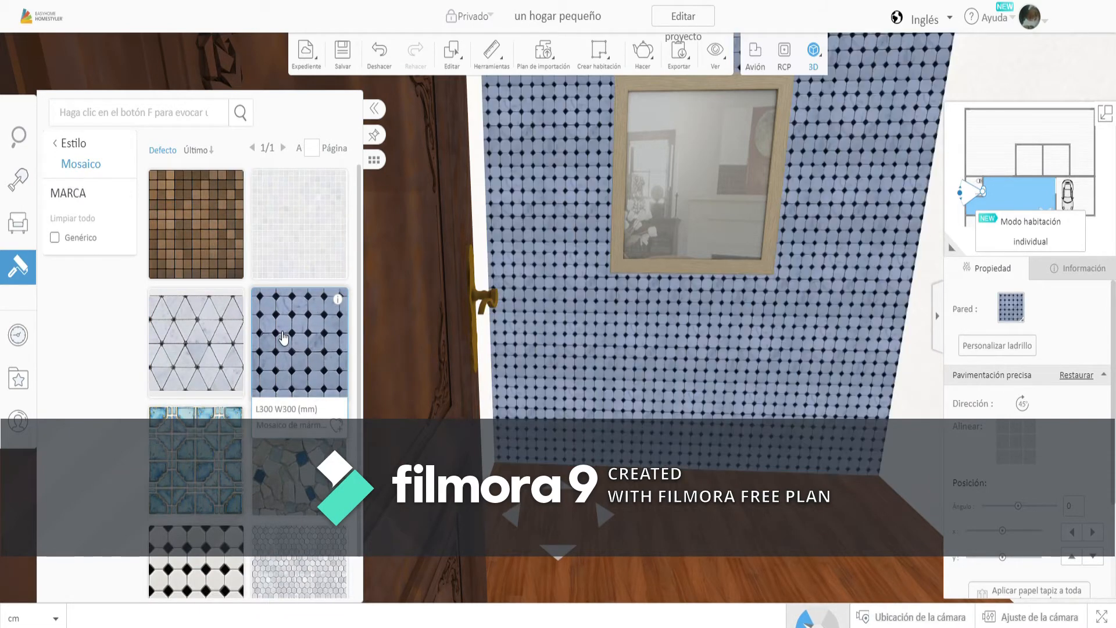
scroll(240, 401, down, 1)
click(240, 402)
click(294, 407)
click(196, 541)
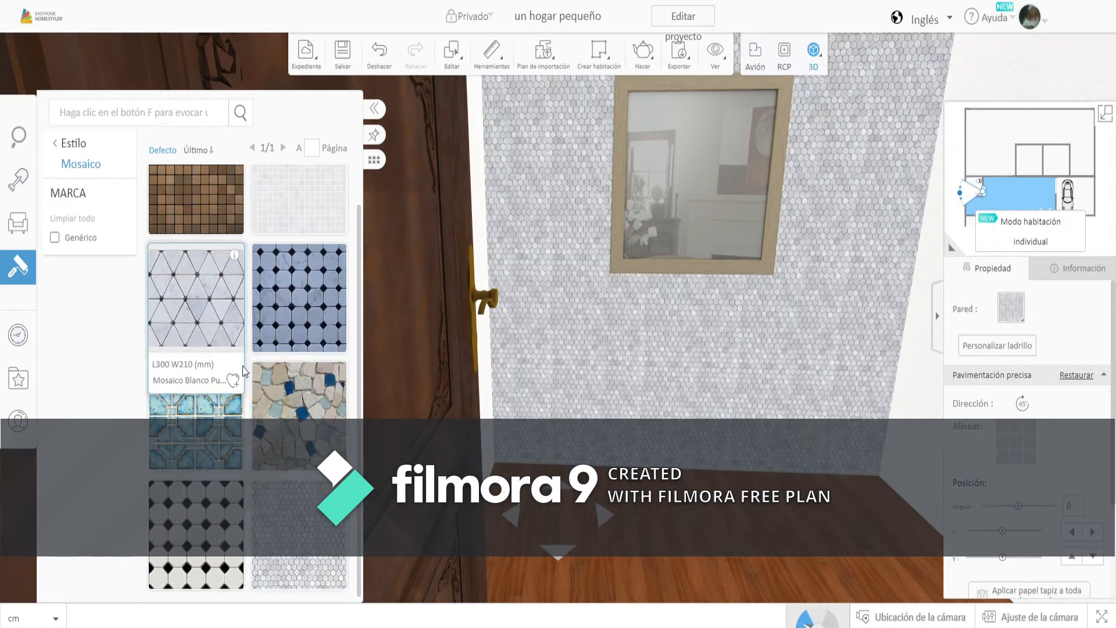
Apply the white glass mosaic tile to the wall behind the mirror and to the adjacent north wall
click(280, 226)
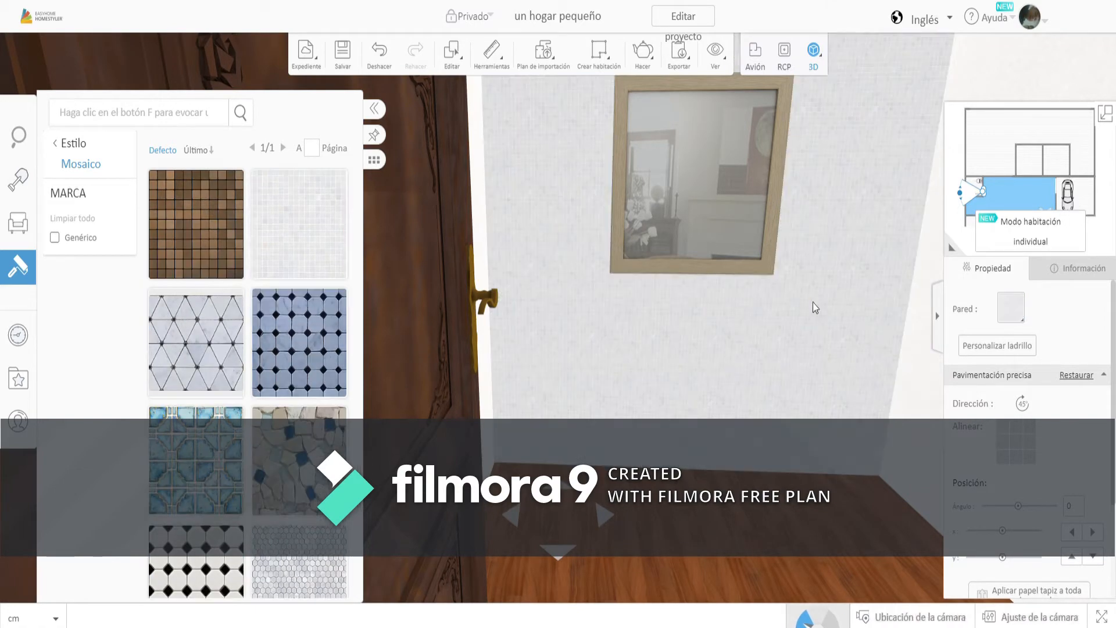
drag(459, 340, 559, 329)
click(15, 270)
click(298, 243)
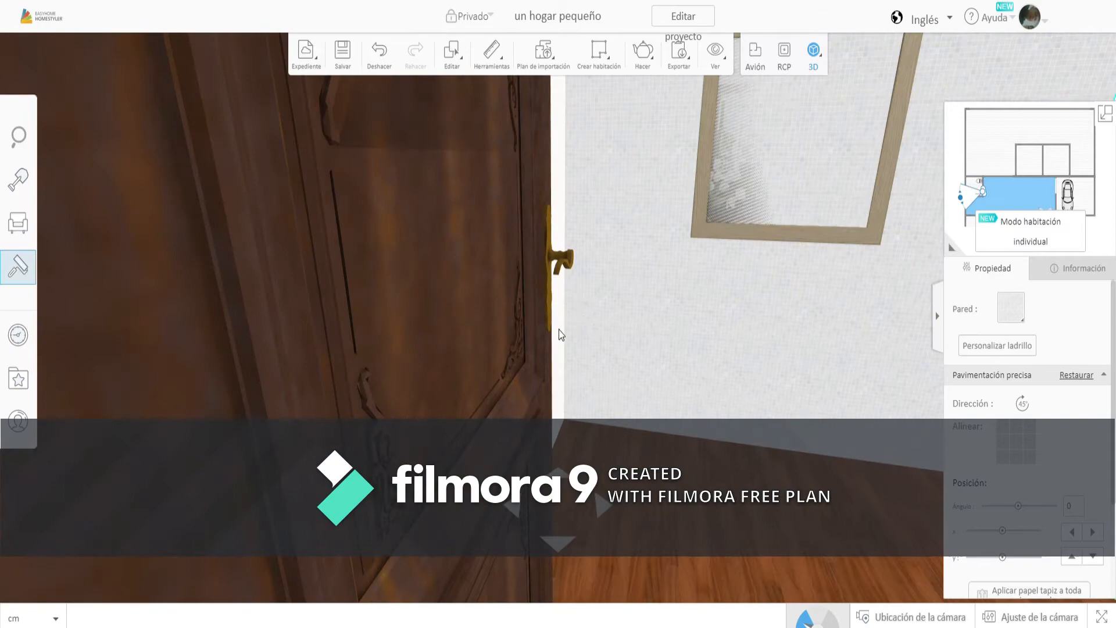
Apply the white glass mosaic tile to the doorway wall behind the toilet
click(597, 516)
drag(597, 516, 573, 492)
scroll(444, 591, up, 5)
click(202, 268)
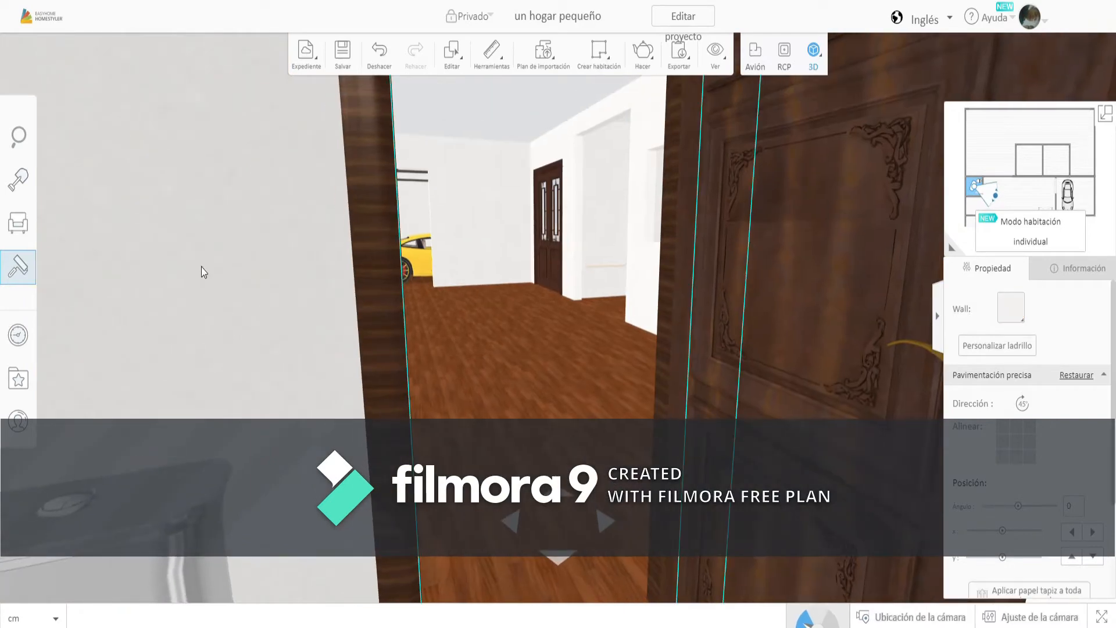
click(563, 557)
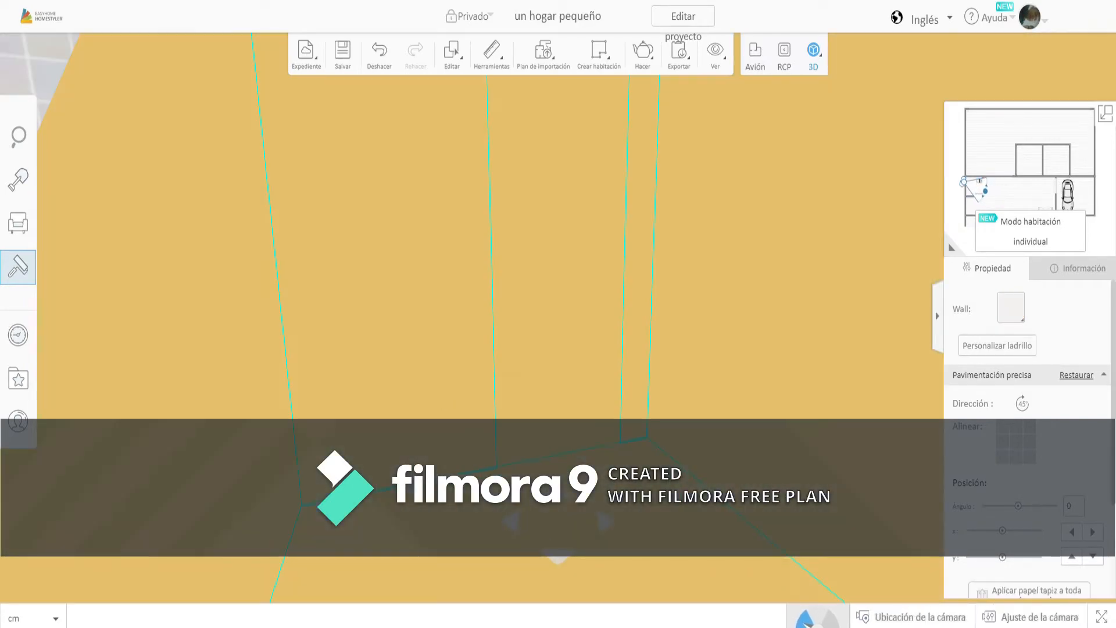
click(562, 501)
click(337, 266)
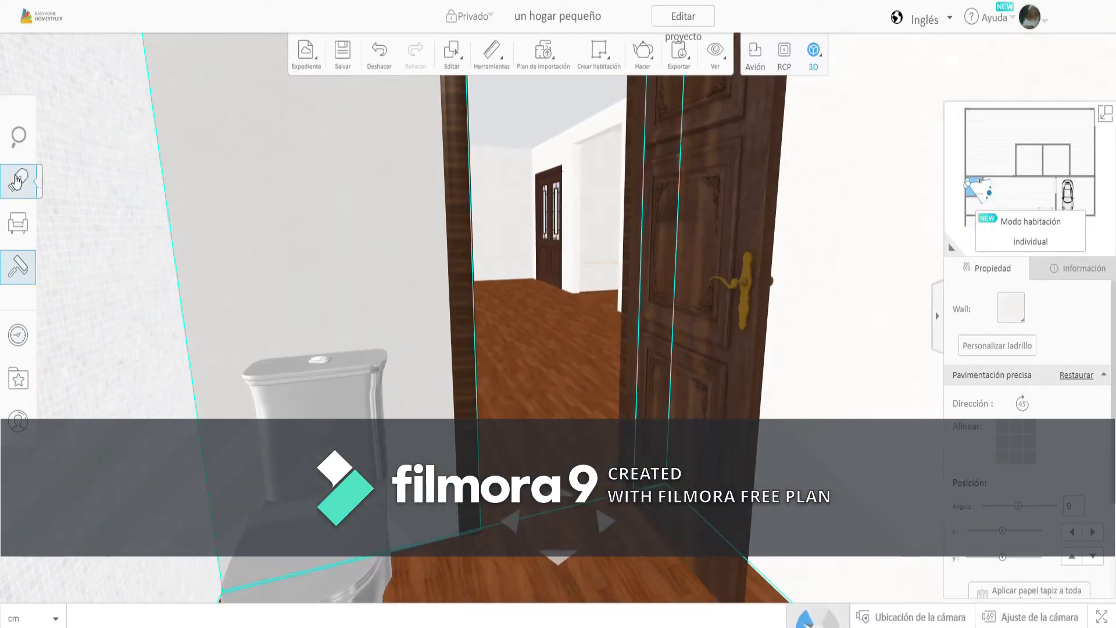
click(19, 267)
click(69, 238)
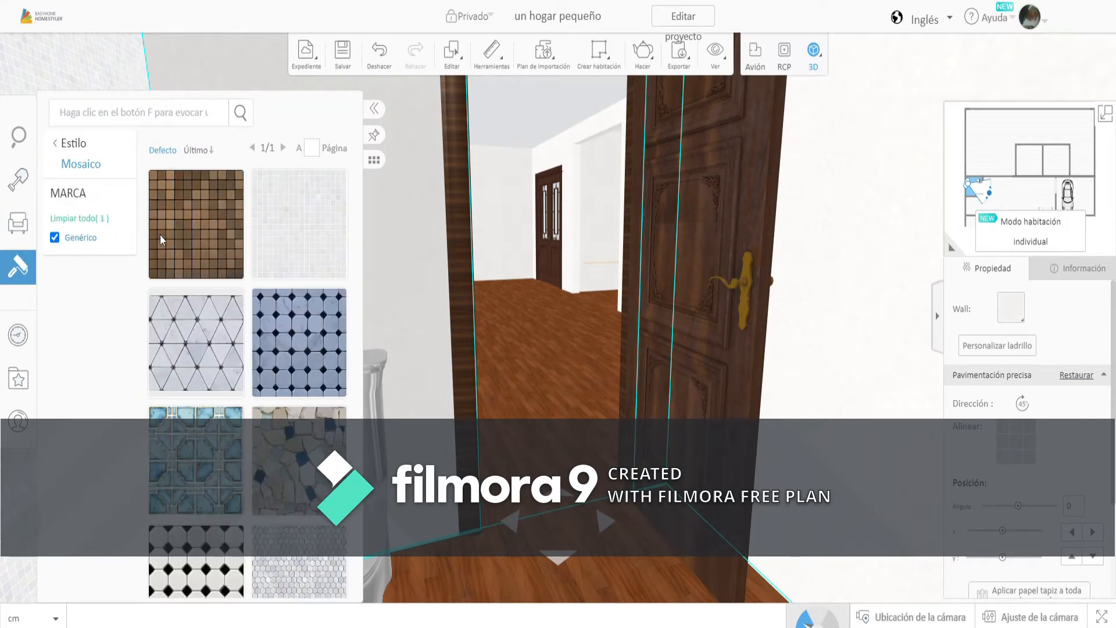
click(275, 241)
Cover the bathroom's south wall beside the open door with the diamond-patterned 400 × 400 mm X-PORCELANA tile
click(874, 310)
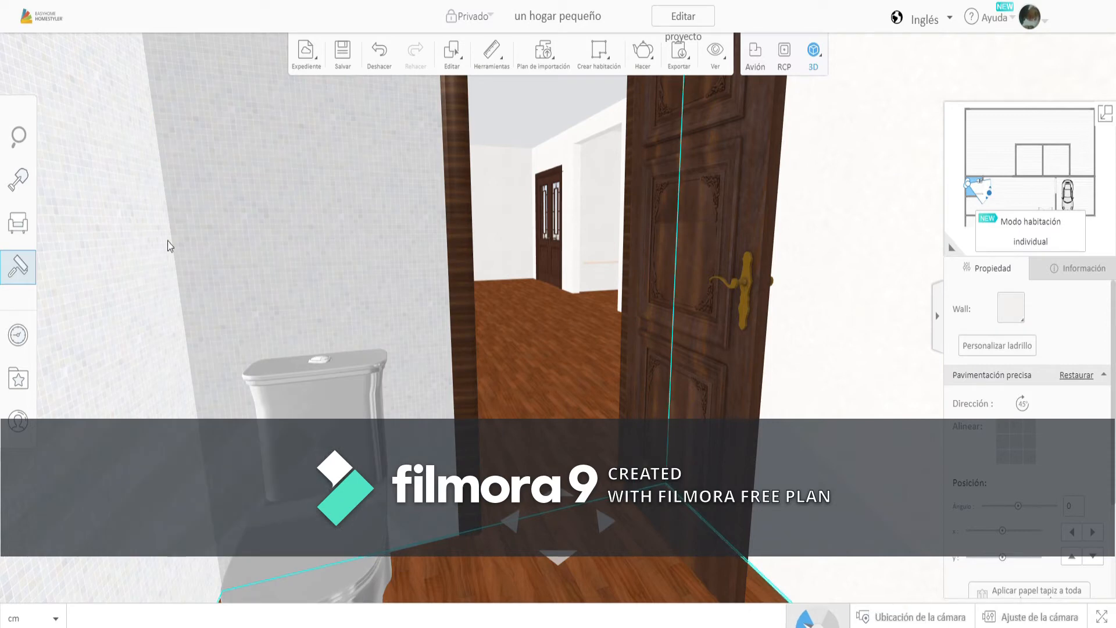
click(24, 273)
click(73, 144)
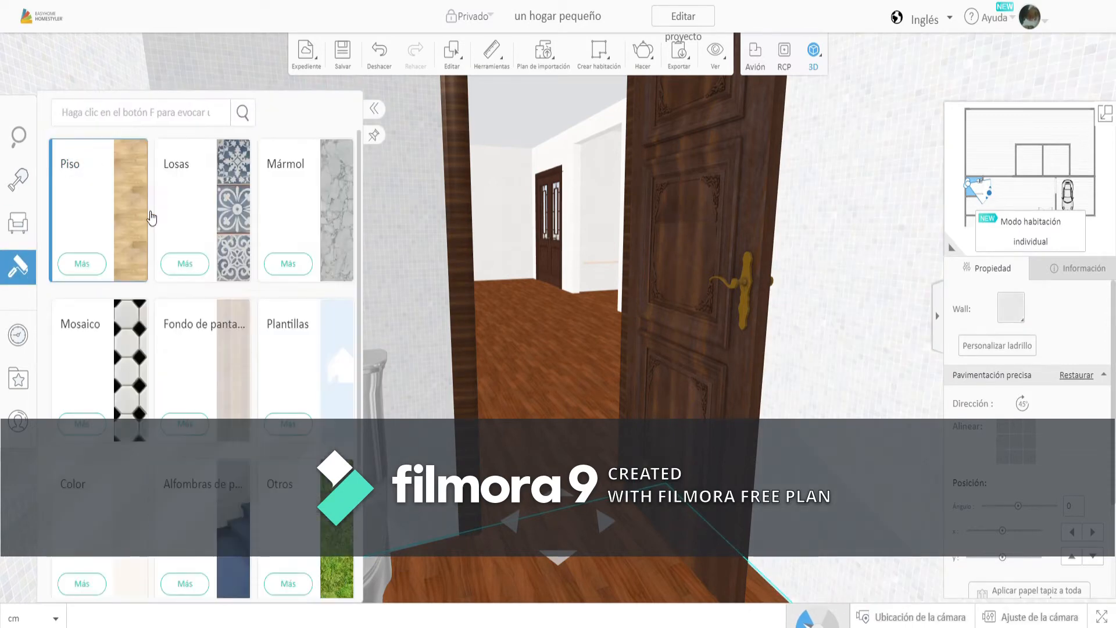
click(250, 238)
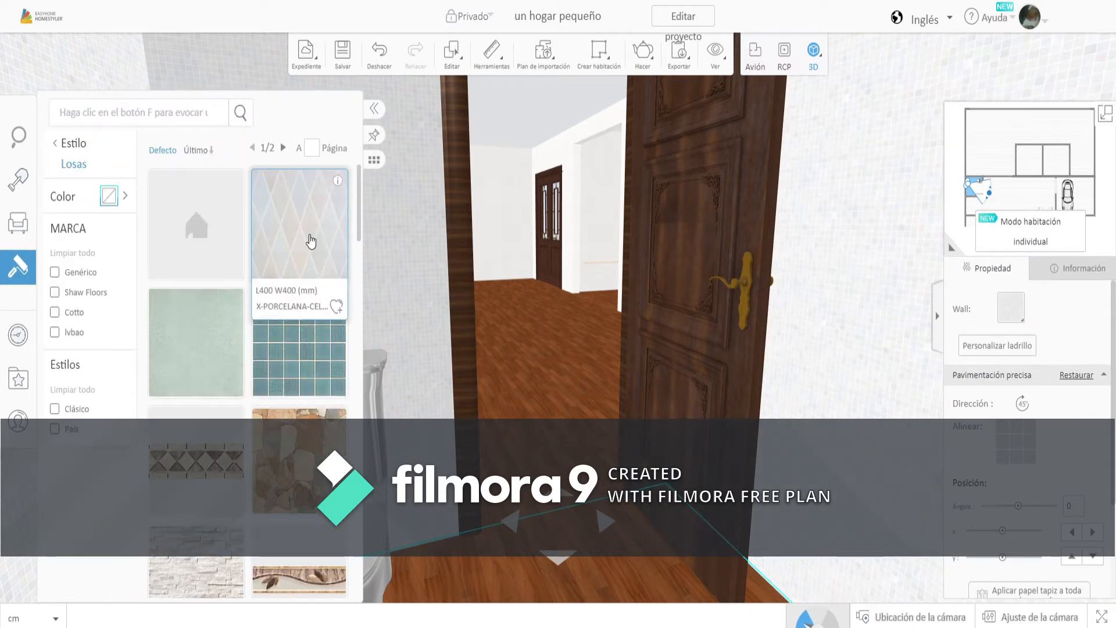
click(311, 241)
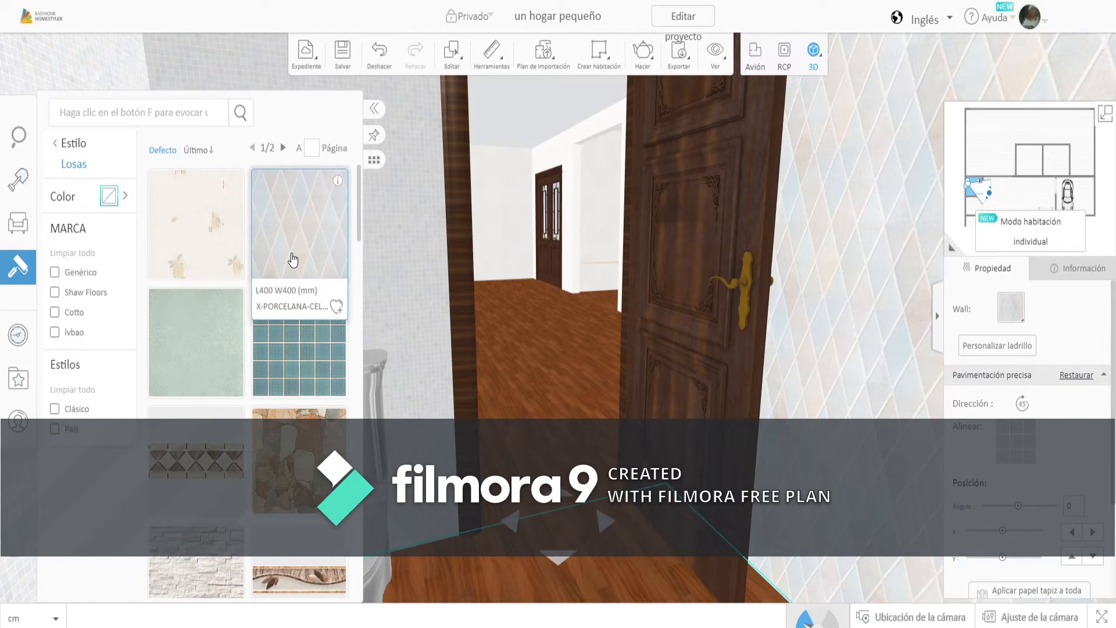
Try the beige huawen1, diamond-patterned, teal grid and plain green tiles on the bathroom wall with the mirror
click(369, 68)
click(566, 499)
drag(524, 372, 832, 430)
click(17, 267)
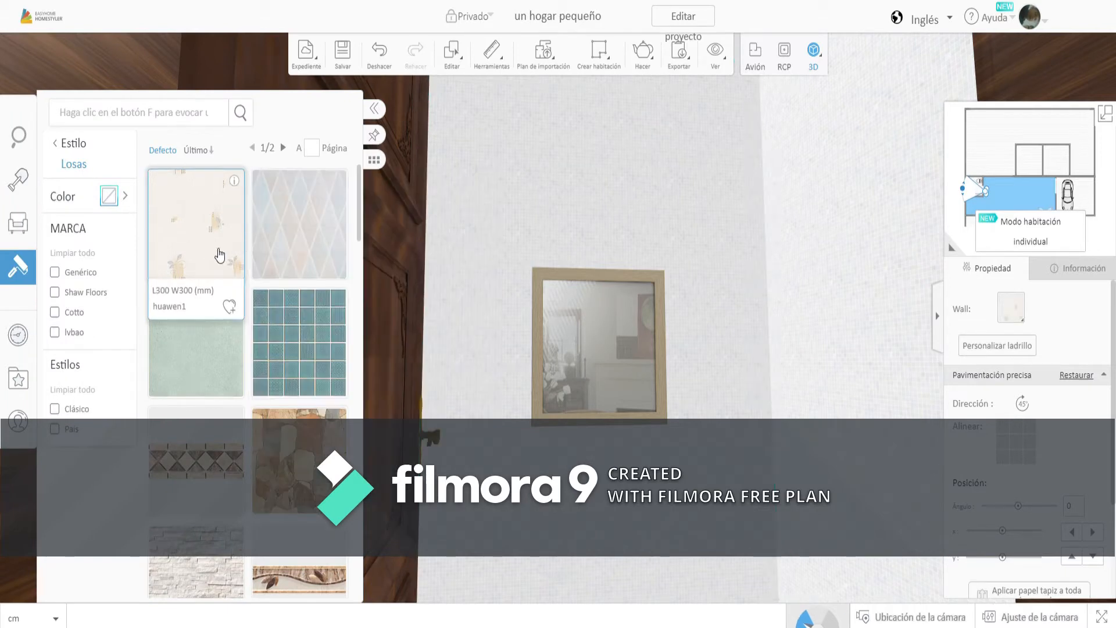
click(306, 263)
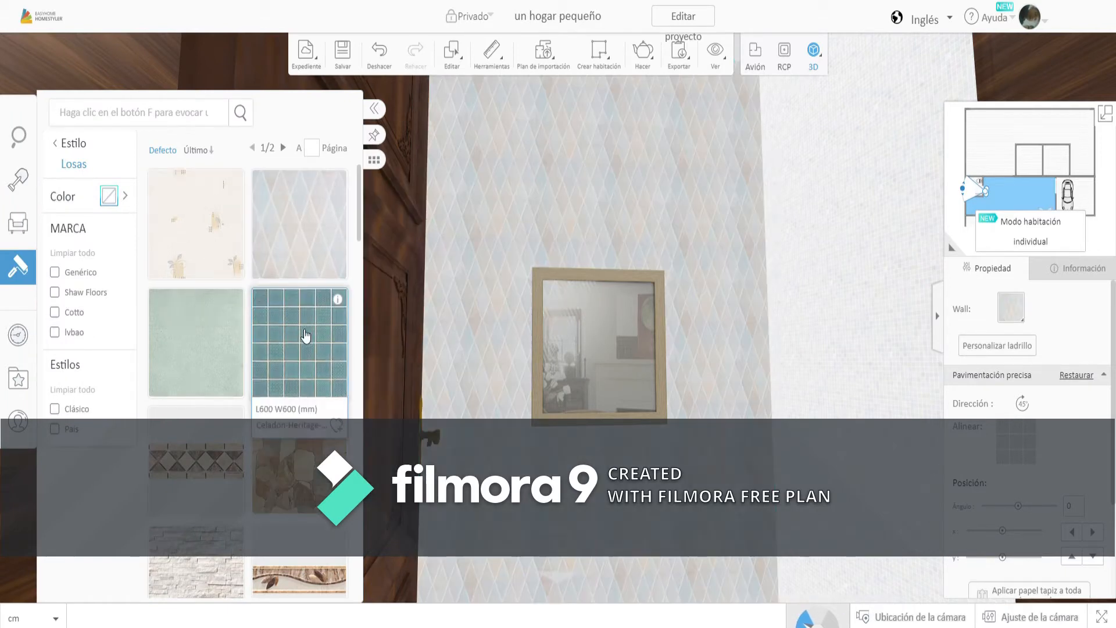
click(298, 339)
click(204, 352)
Try the marble border, irregular stone and leaf border tiles on the mirror wall
scroll(205, 352, down, 2)
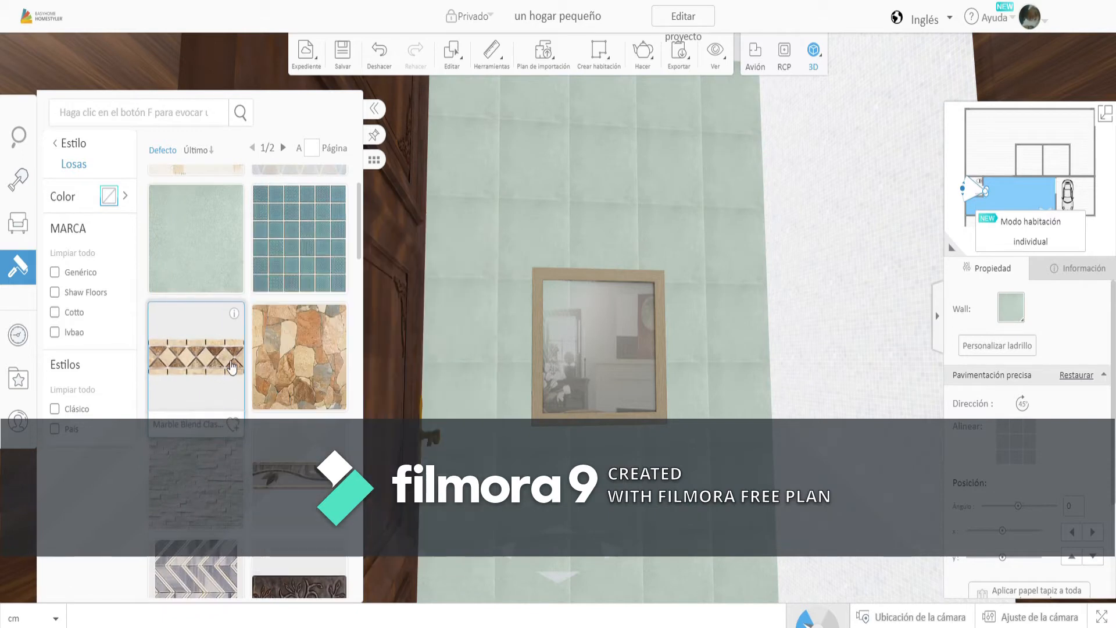
click(196, 357)
click(332, 355)
scroll(299, 403, down, 2)
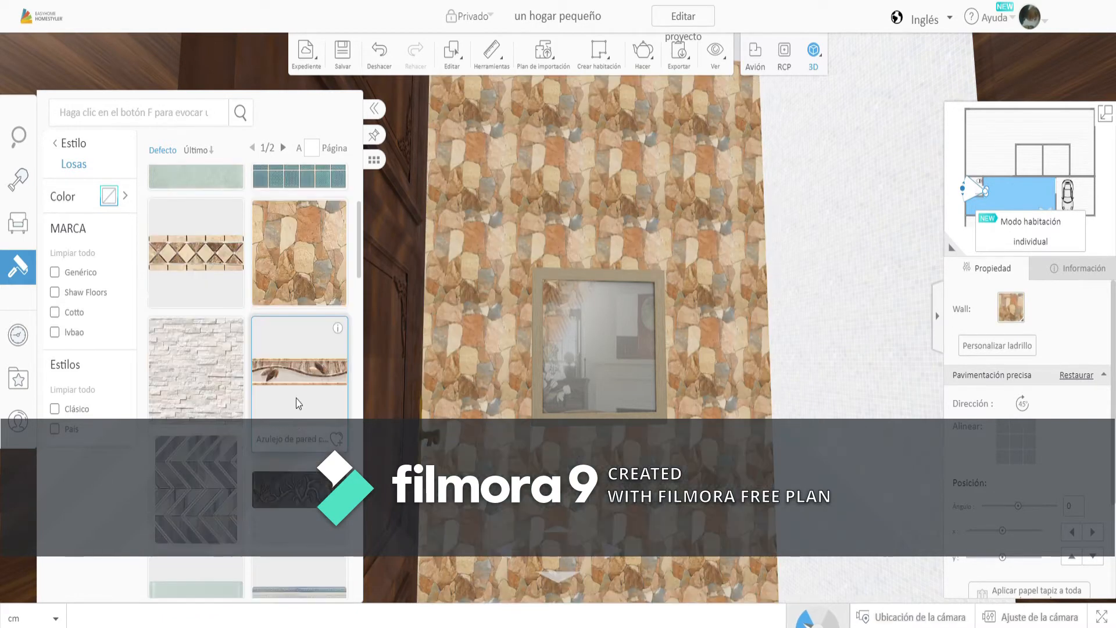
click(261, 380)
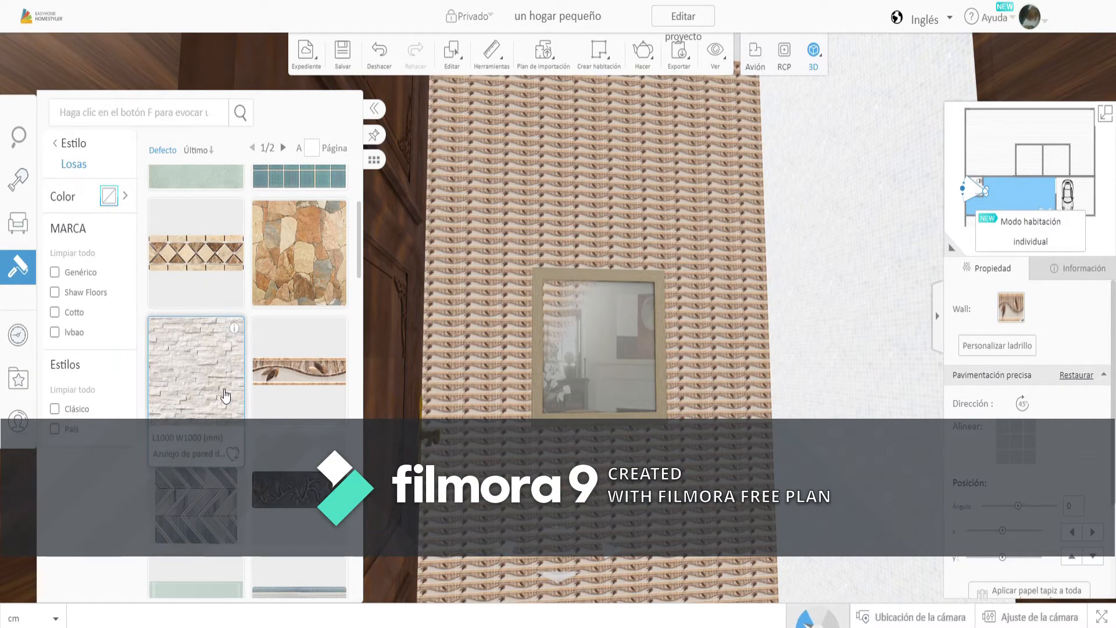
Cover the mirror wall and the wall adjoining it with the white stacked-stone 1000 × 1000 mm tile
click(226, 396)
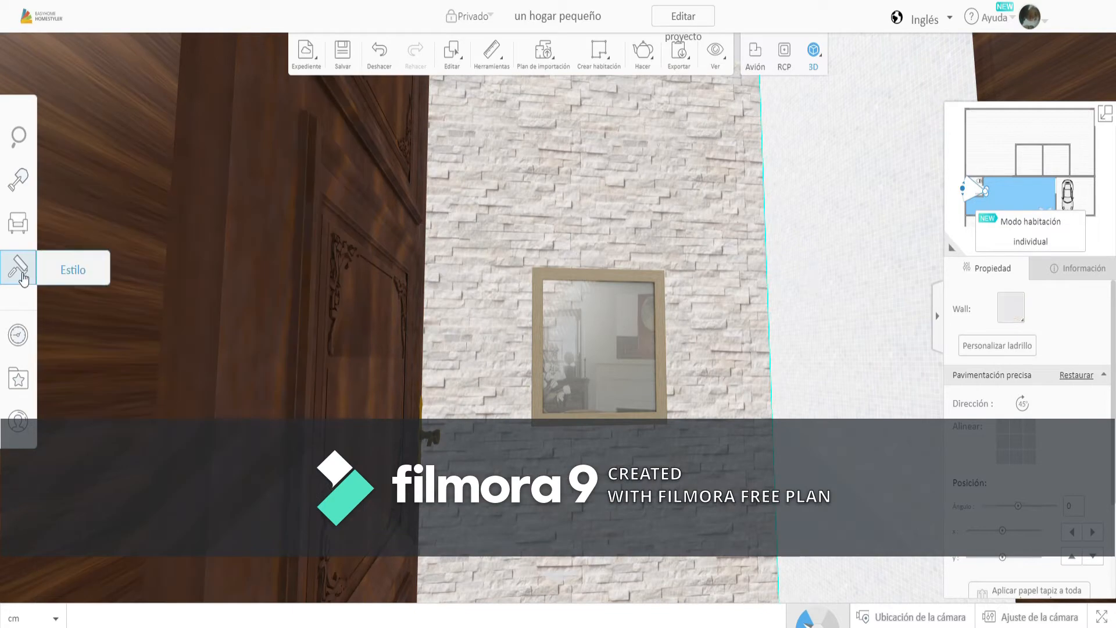
click(22, 274)
click(200, 394)
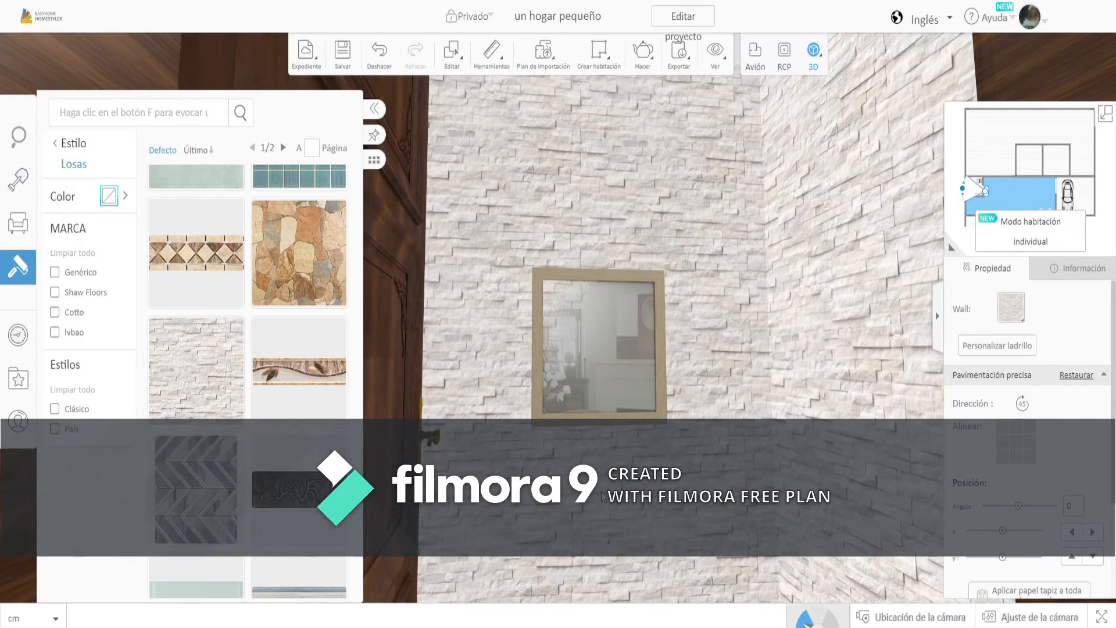
scroll(790, 331, down, 2)
scroll(734, 525, up, 4)
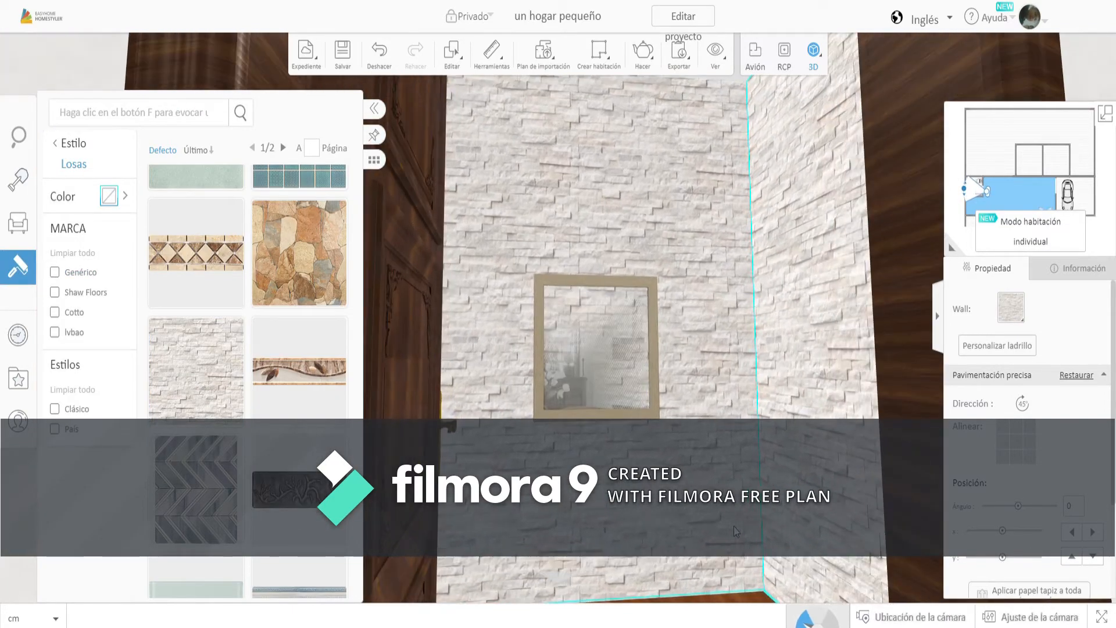
Try the dark relief, gray herringbone, border and green glass mosaic tiles on the wall adjoining the mirror wall
drag(735, 523, 706, 333)
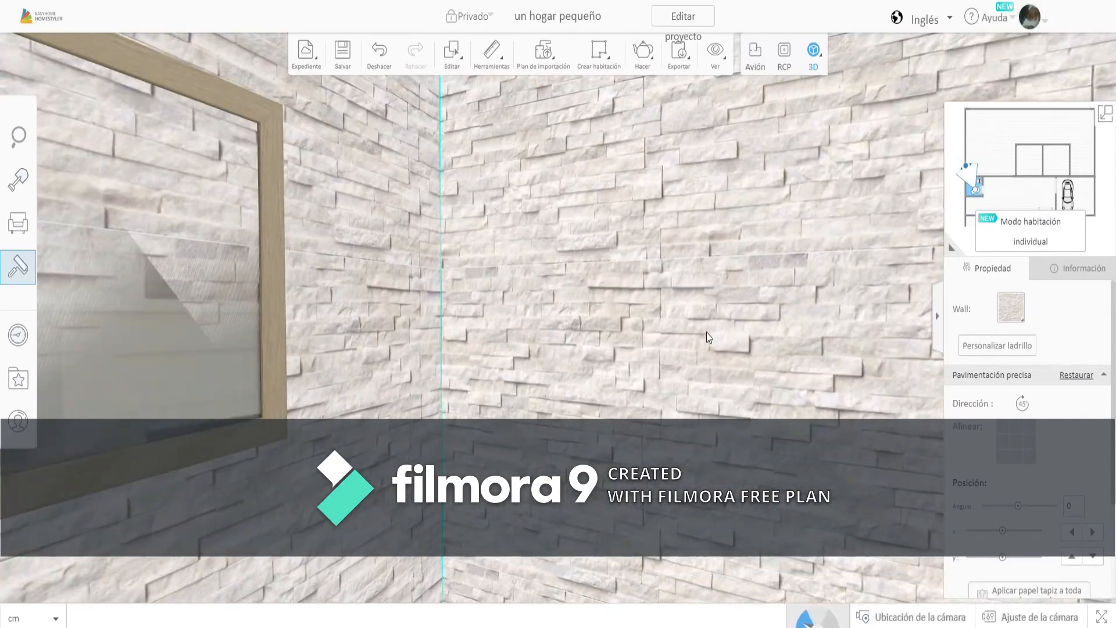
click(6, 280)
scroll(295, 392, down, 3)
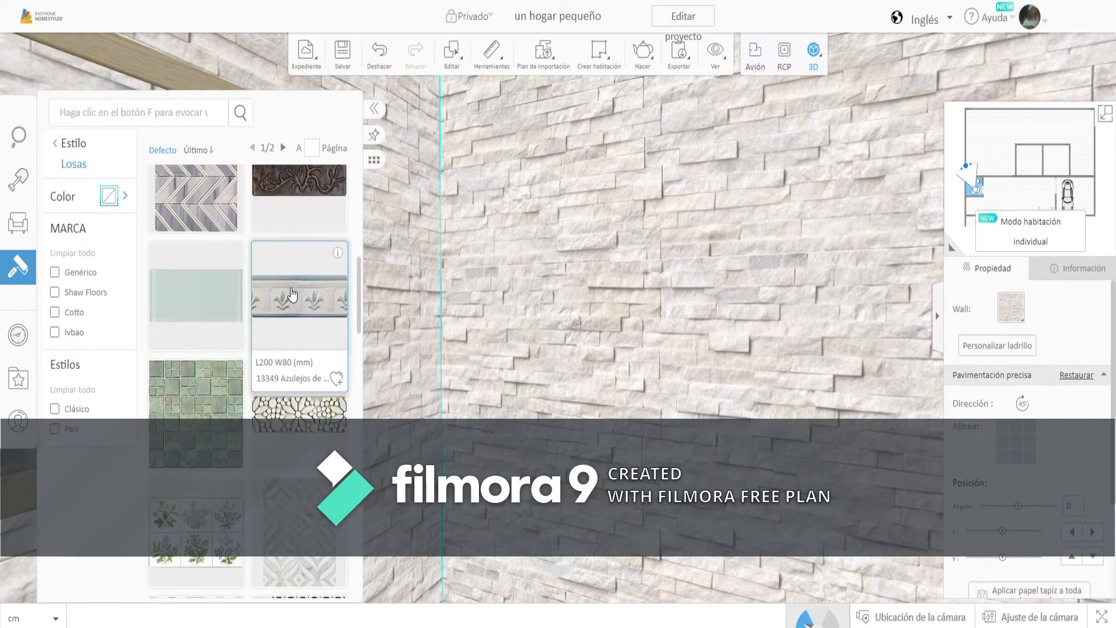
click(299, 181)
click(196, 198)
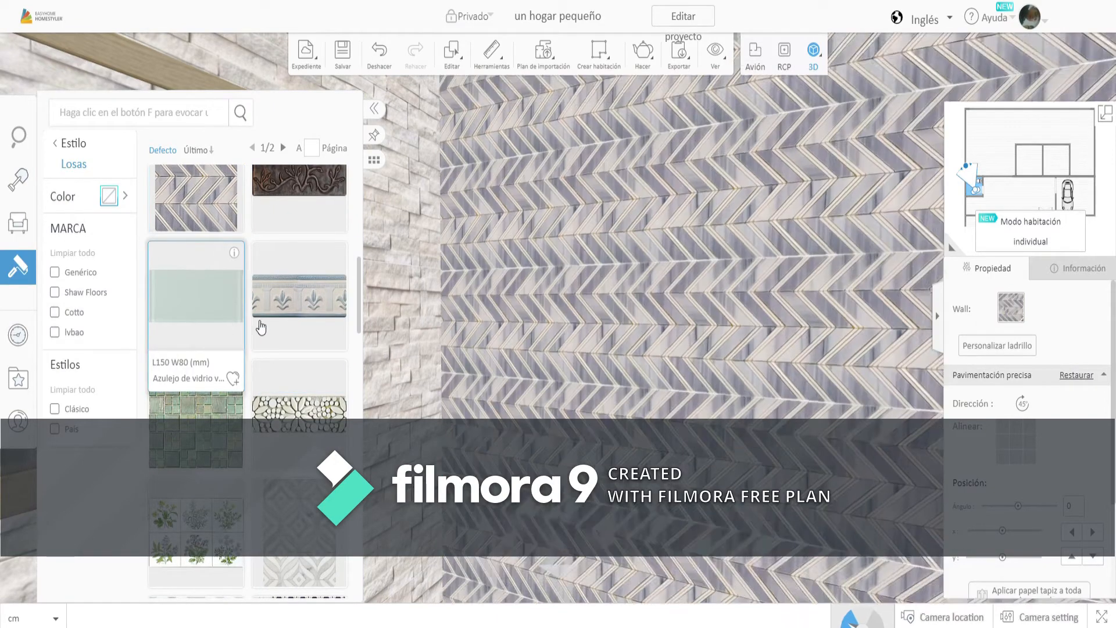
click(261, 327)
click(299, 414)
click(196, 419)
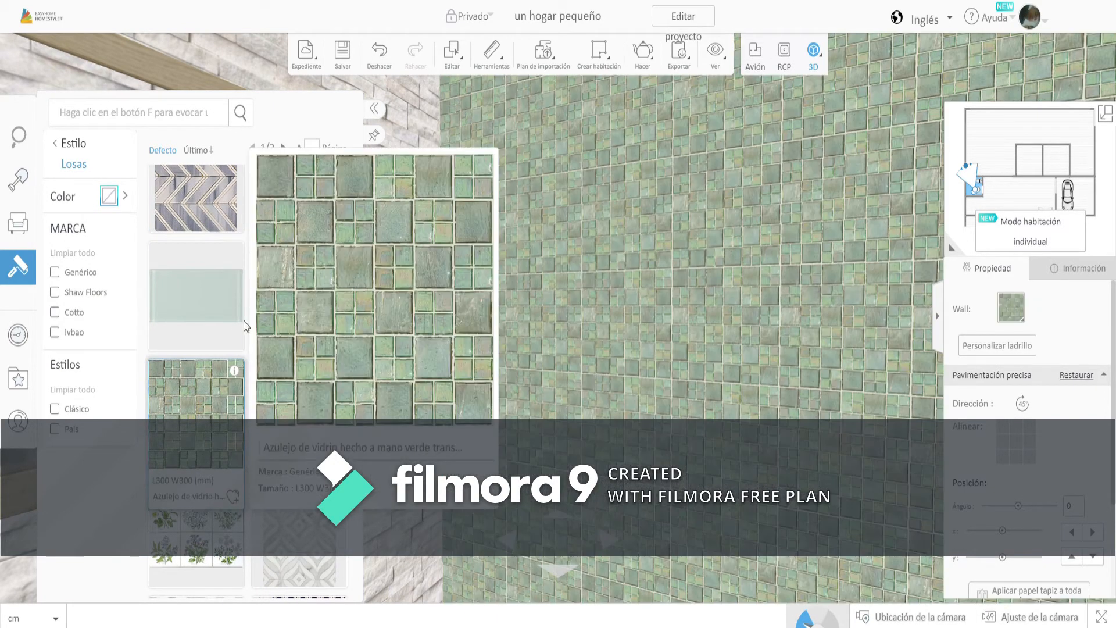
Cover the wall adjoining the mirror wall with the gray geometric Gris azulejo tile, 300 × 450 mm
scroll(243, 321, down, 2)
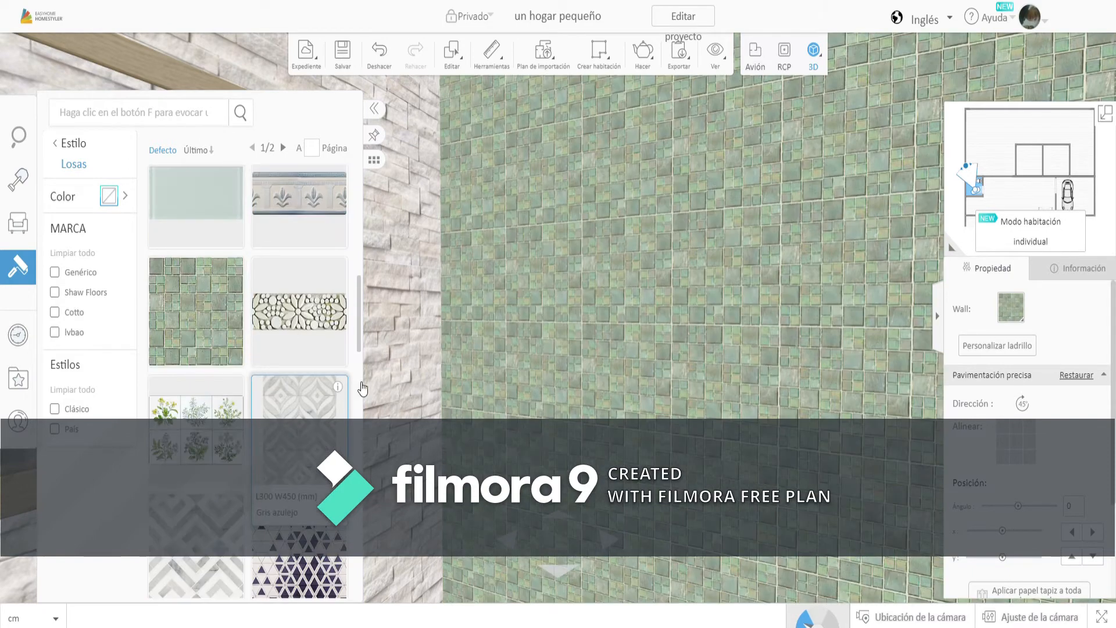
click(319, 407)
drag(669, 267, 637, 283)
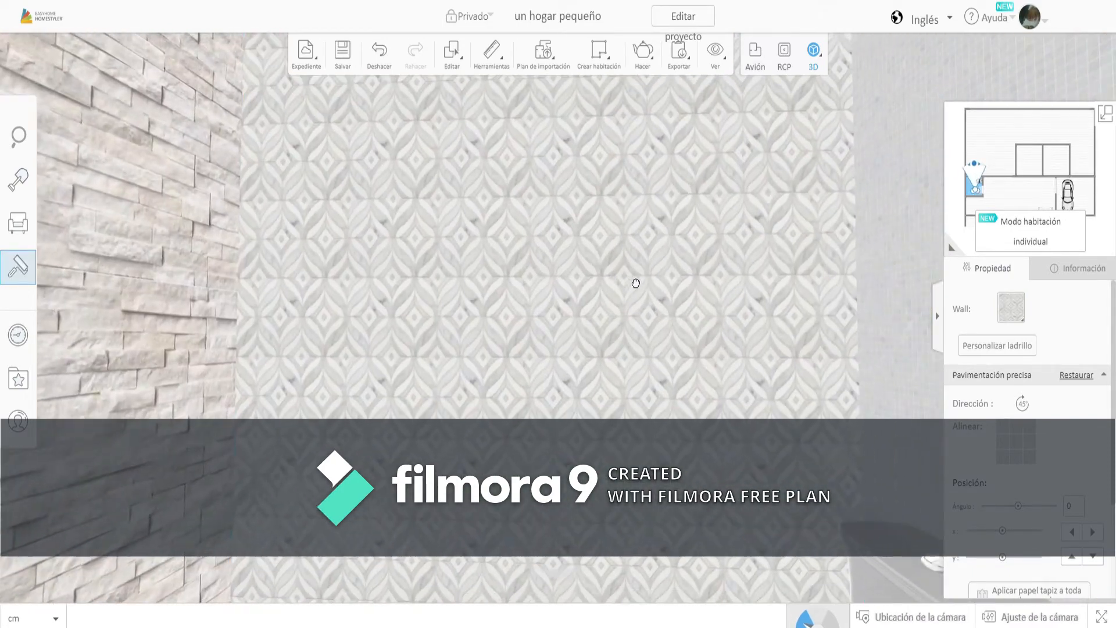
Set the bathroom door to closed
drag(589, 456, 723, 424)
click(747, 348)
scroll(1039, 500, down, 3)
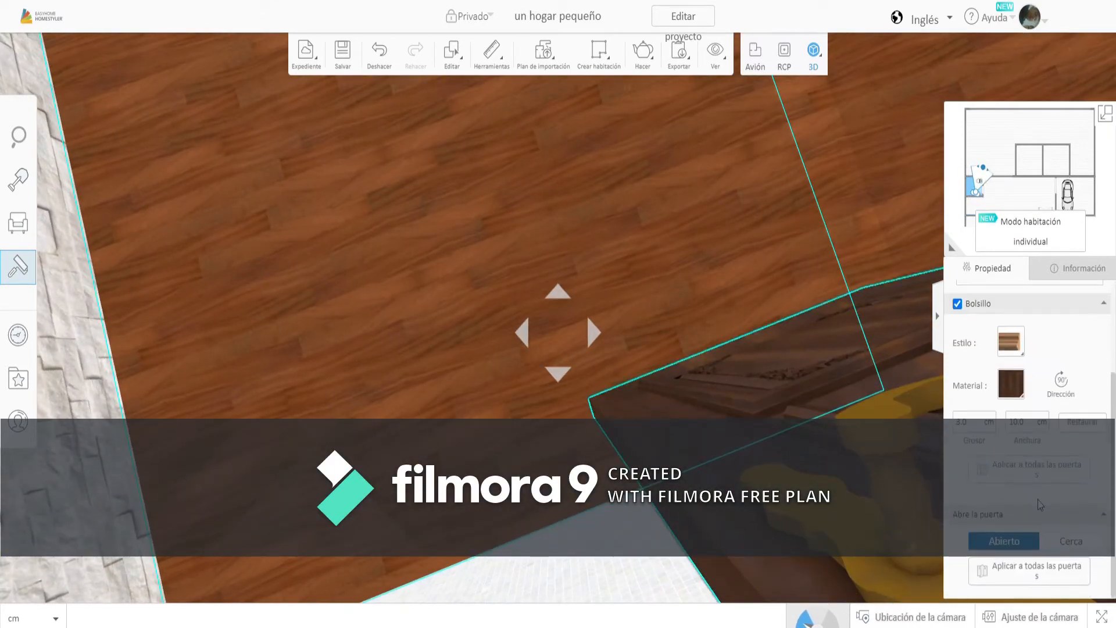
click(1059, 541)
drag(516, 200, 557, 450)
Try the botanical, navy triangle and white-gray geometric 600 × 600 mm tiles on the wall adjoining the mirror wall
click(428, 304)
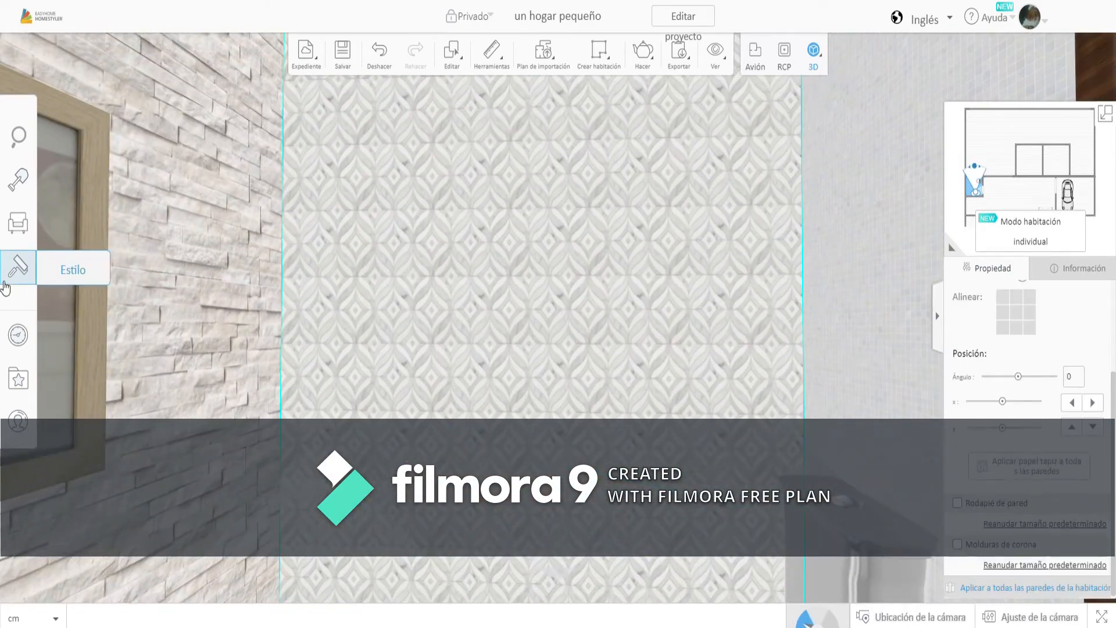
click(18, 267)
scroll(249, 273, down, 5)
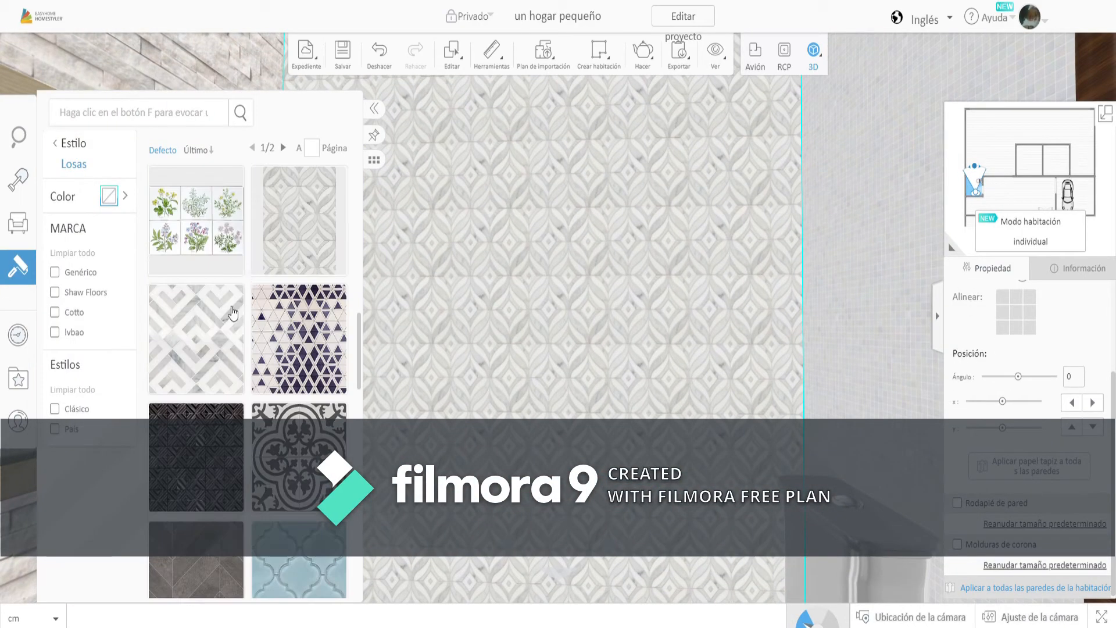
click(196, 221)
click(290, 358)
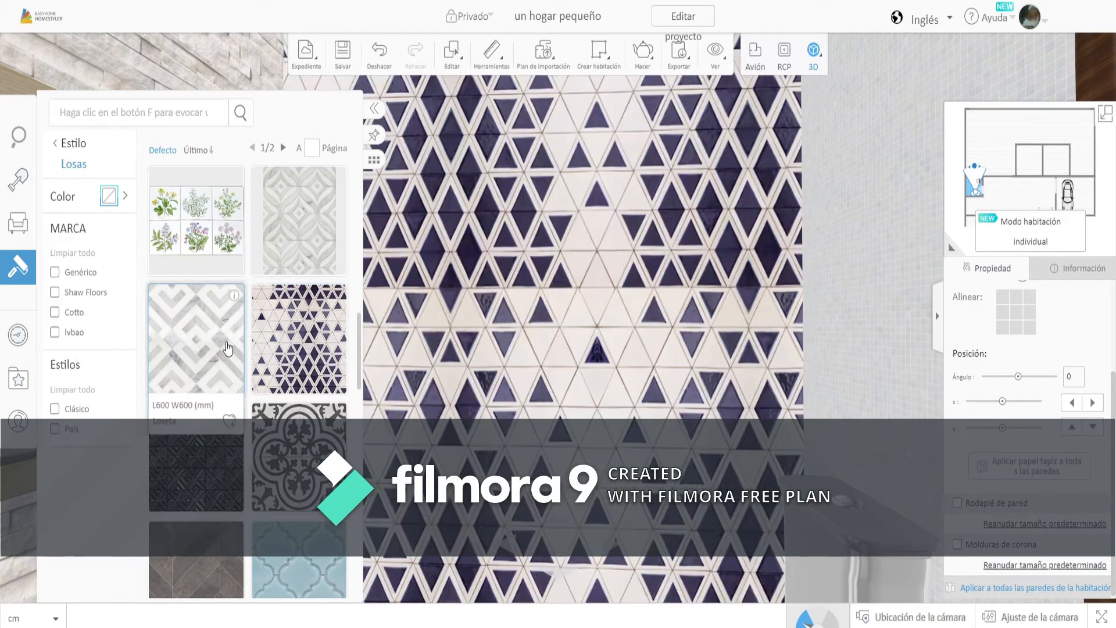
click(218, 347)
Try the black-and-white ornamental tile on the same wall, then cover it with the dark 800 × 800 mm chevron porcelain tile
scroll(221, 349, down, 2)
click(299, 325)
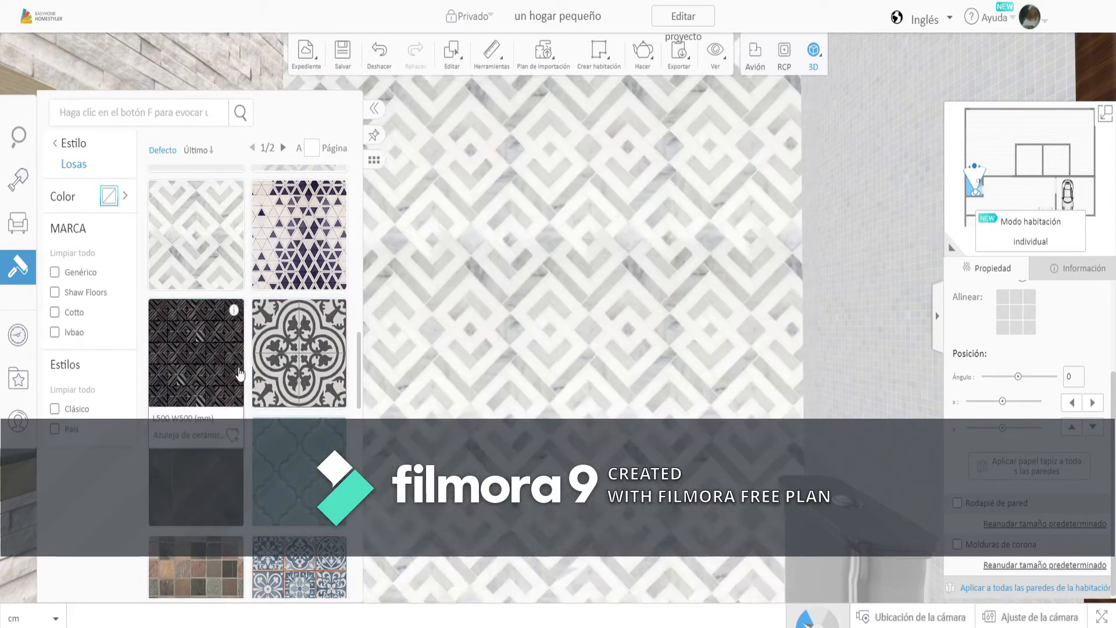
scroll(209, 325, down, 3)
click(198, 281)
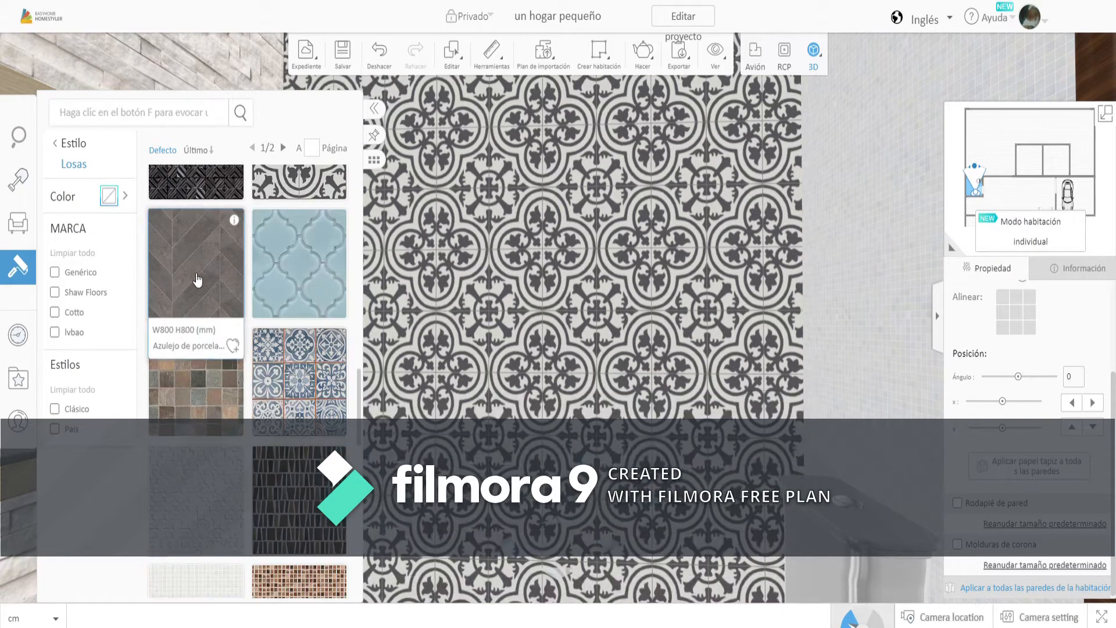
Try the dark domus 00900 brick, gray strip brick and white hexagonal tiles on the mirror wall
drag(430, 276, 519, 272)
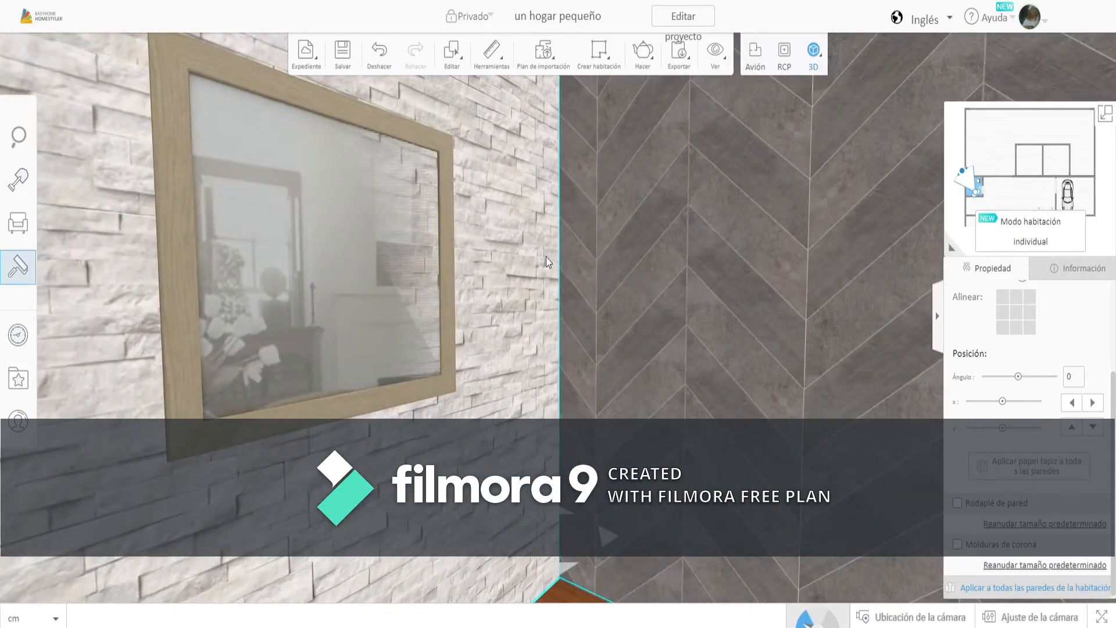
click(13, 271)
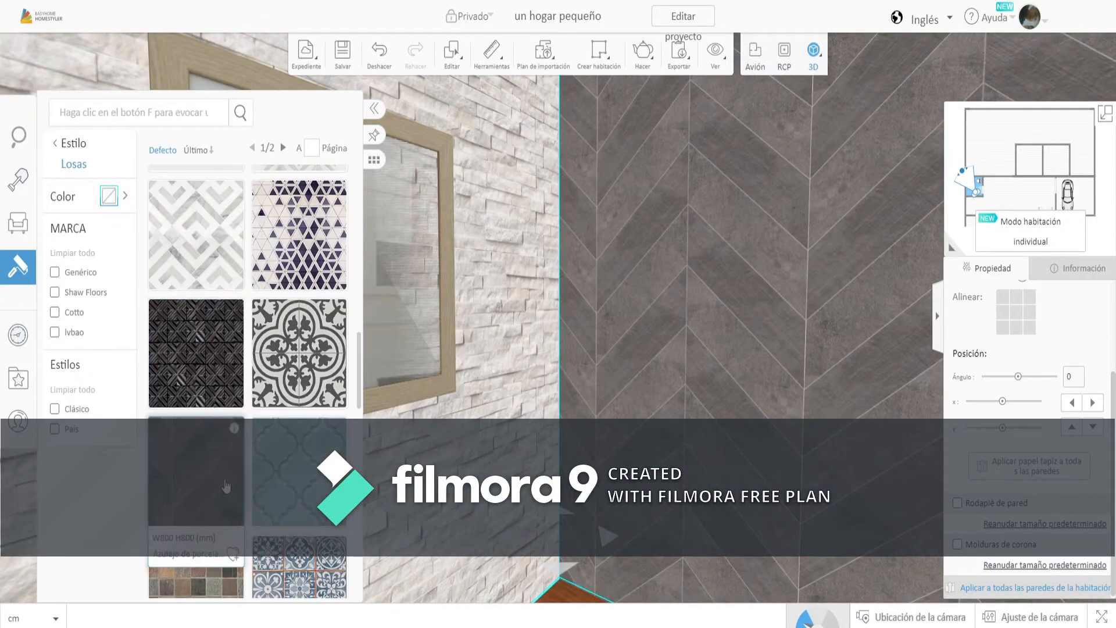
scroll(221, 298, up, 5)
scroll(218, 294, down, 5)
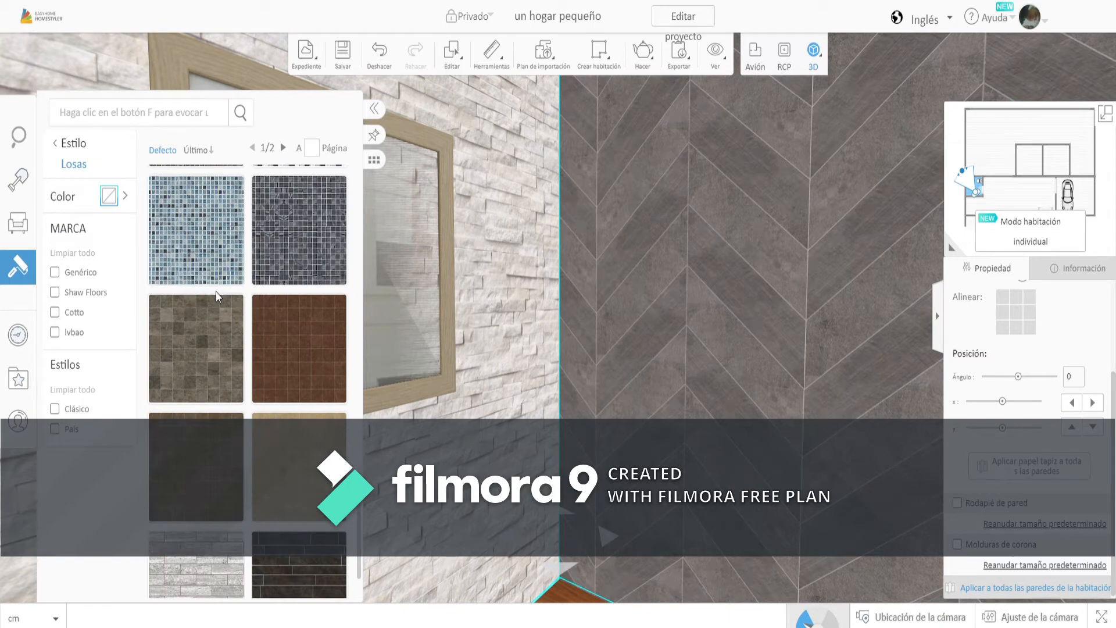
click(325, 490)
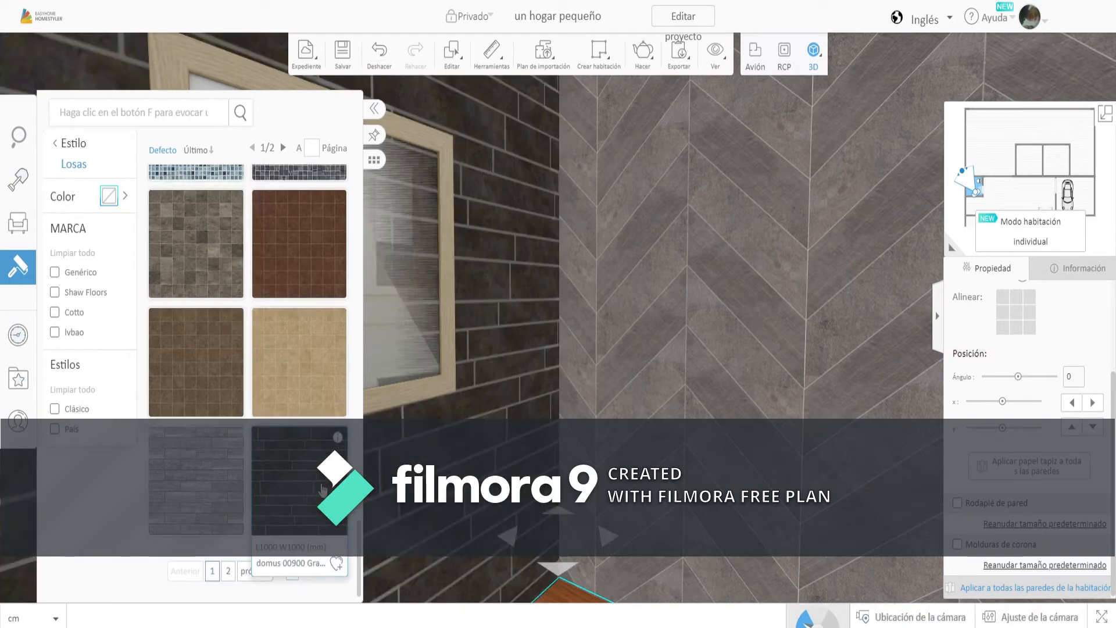
click(212, 495)
scroll(211, 488, up, 10)
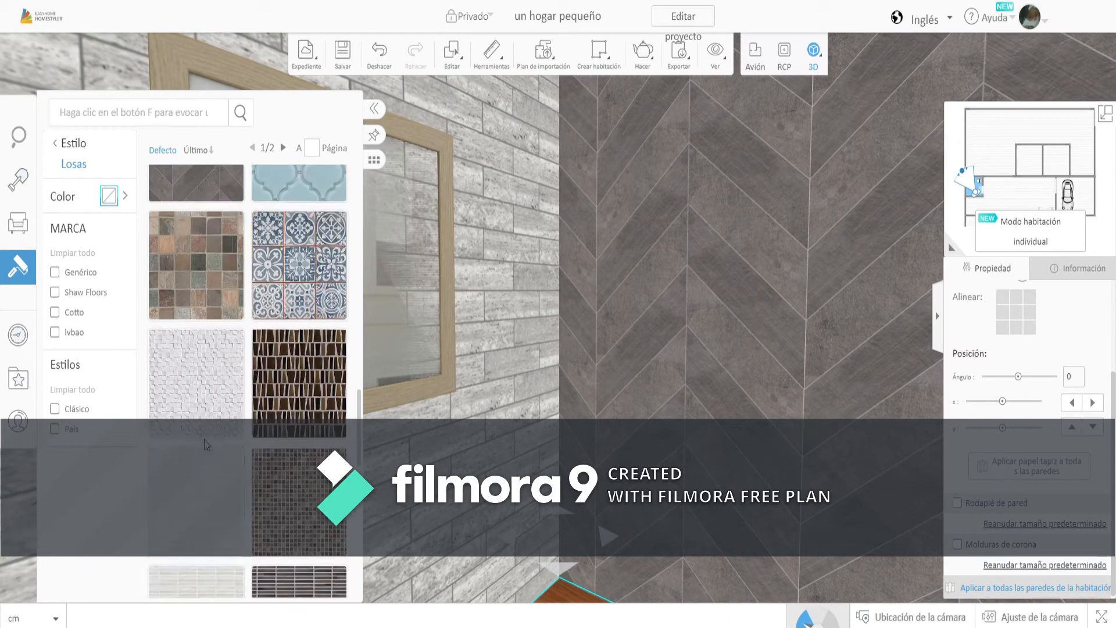
click(200, 375)
Apply the dark chevron porcelain tile to the narrow wall beside the door and to the mirror wall
drag(672, 337, 496, 379)
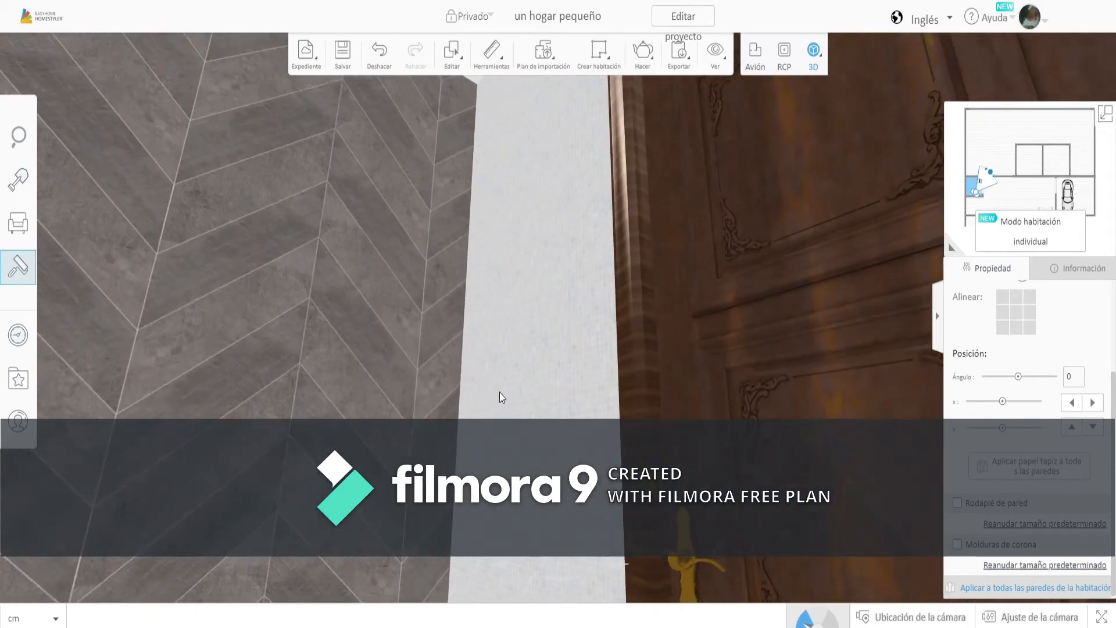
click(18, 267)
scroll(201, 354, down, 4)
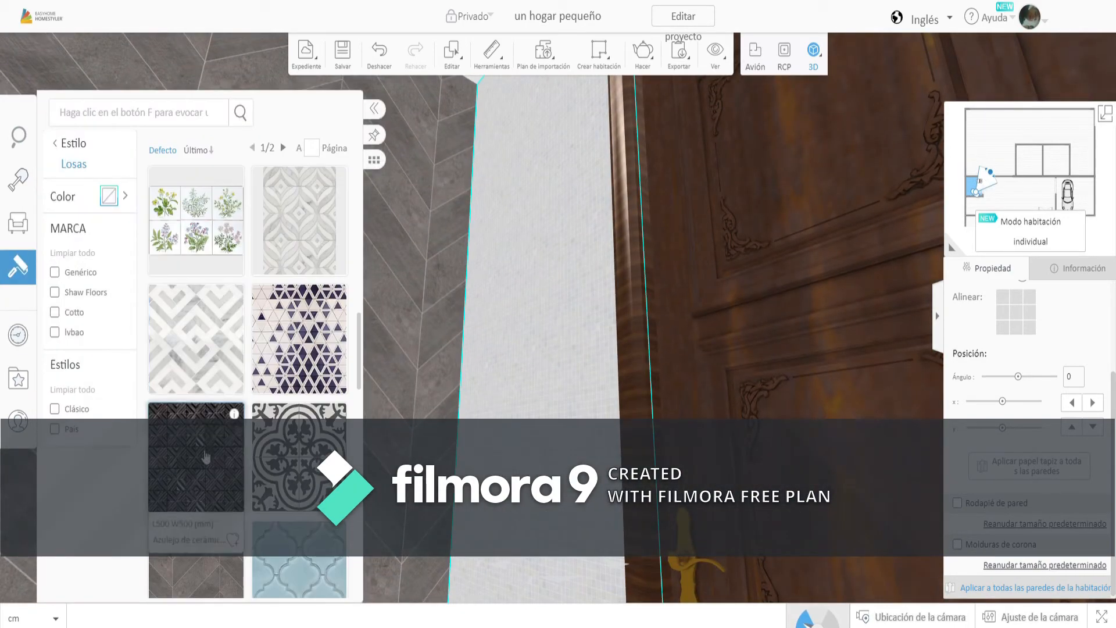
click(208, 563)
drag(221, 385, 385, 294)
click(18, 266)
Try the slate mosaic and beige square tiles on the wall between the mirror wall and the toilet, then reapply the dark chevron tile
scroll(174, 309, down, 10)
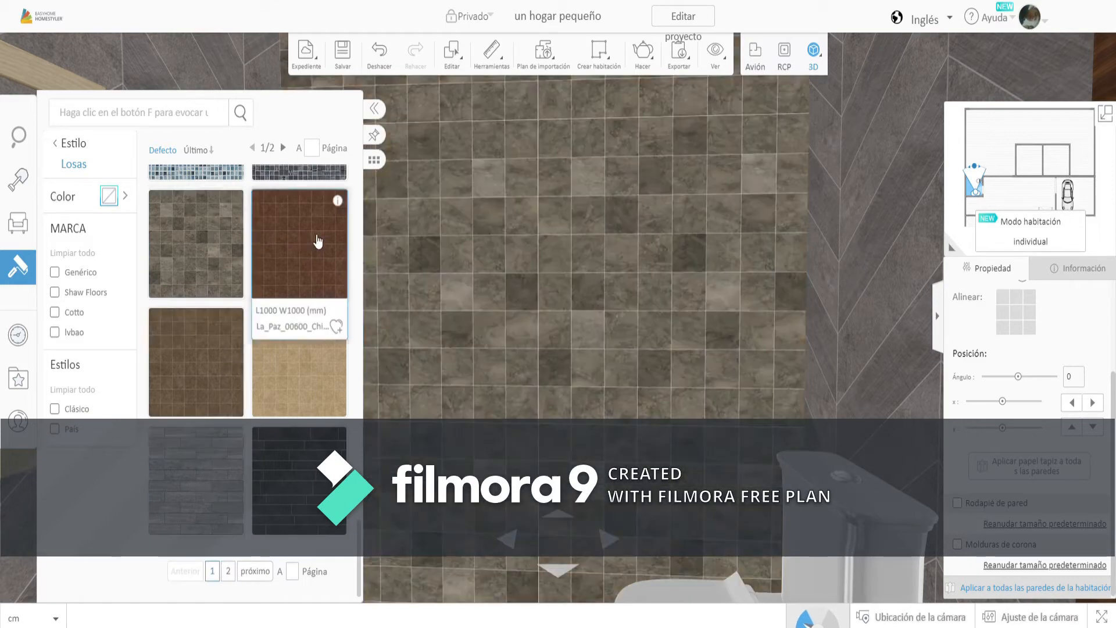
scroll(290, 320, down, 5)
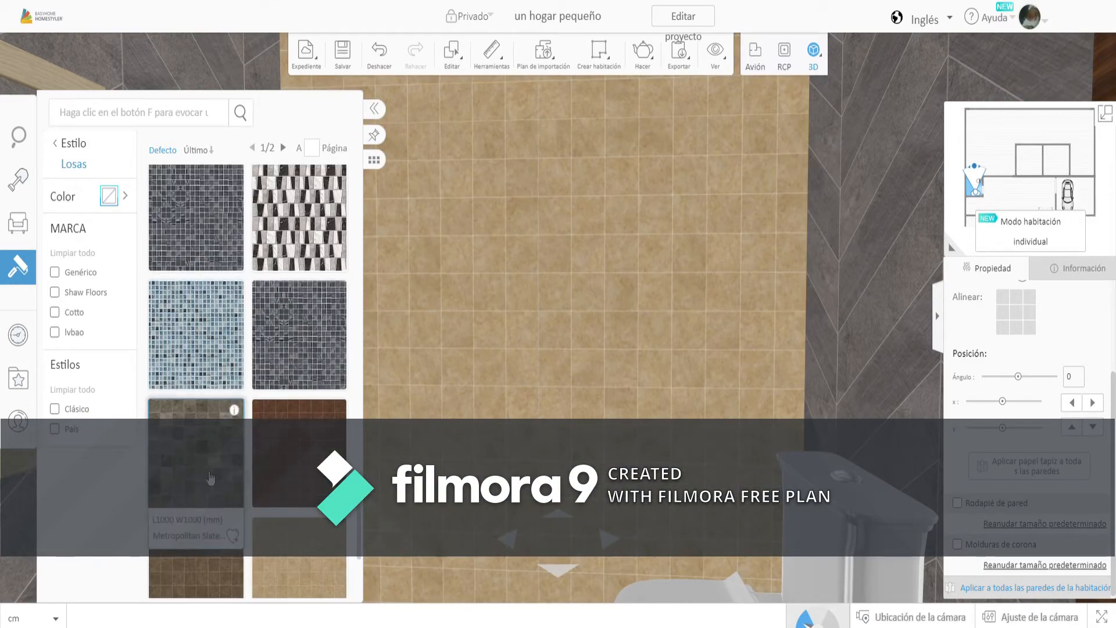
scroll(279, 282, up, 5)
click(196, 253)
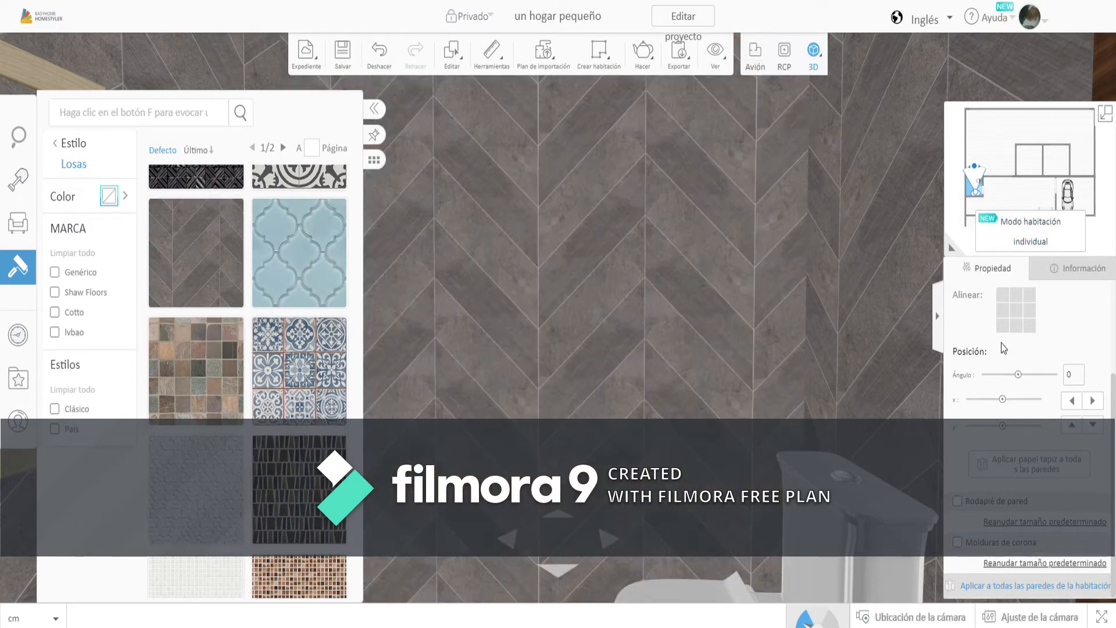
Enable the baseboard on the chevron-tiled wall, try teak wood for it, and set its material to white
click(1067, 271)
click(1007, 277)
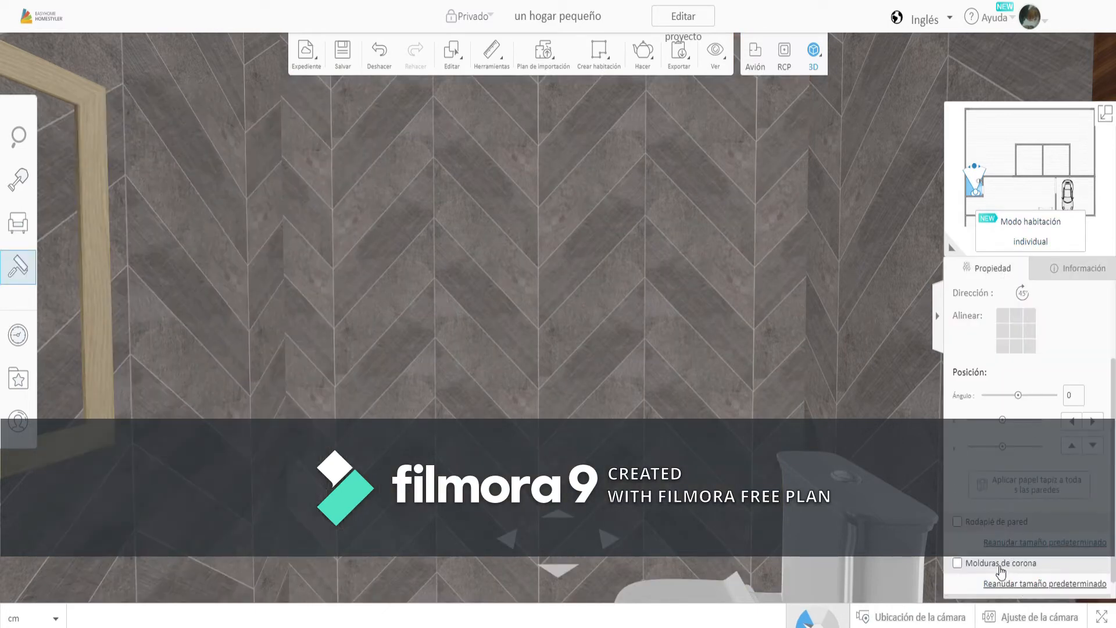
scroll(989, 523, down, 3)
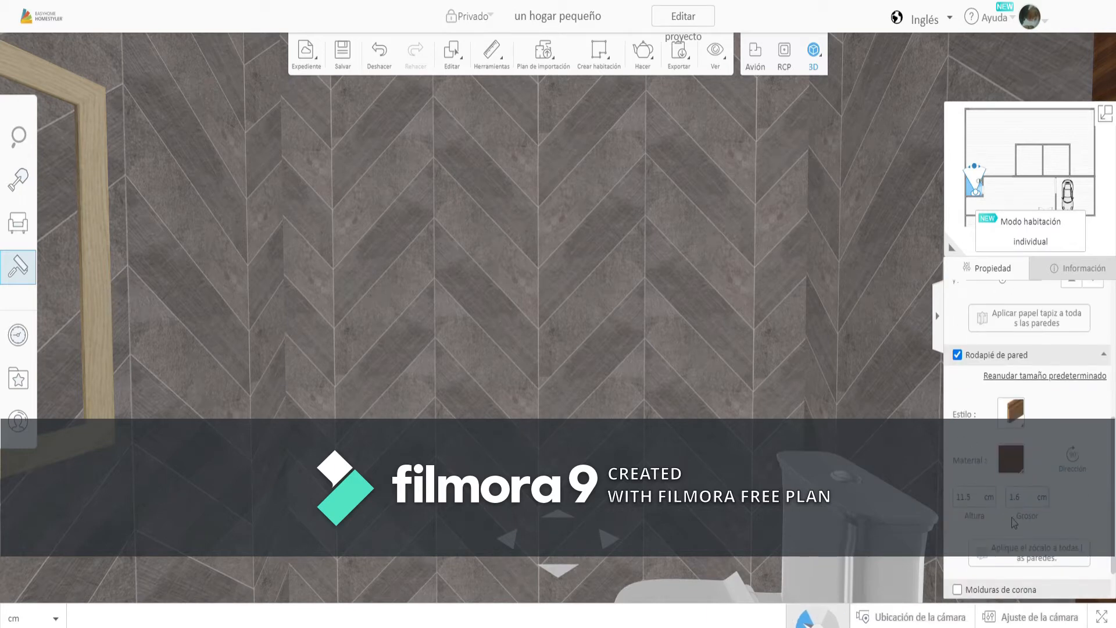
click(1024, 464)
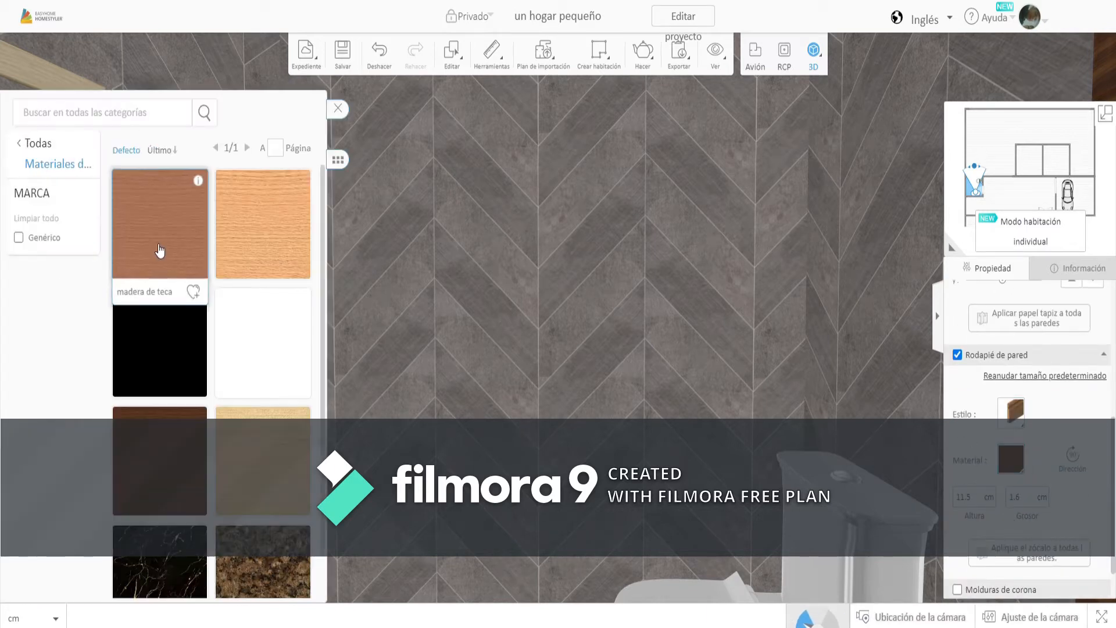
click(161, 252)
click(1017, 470)
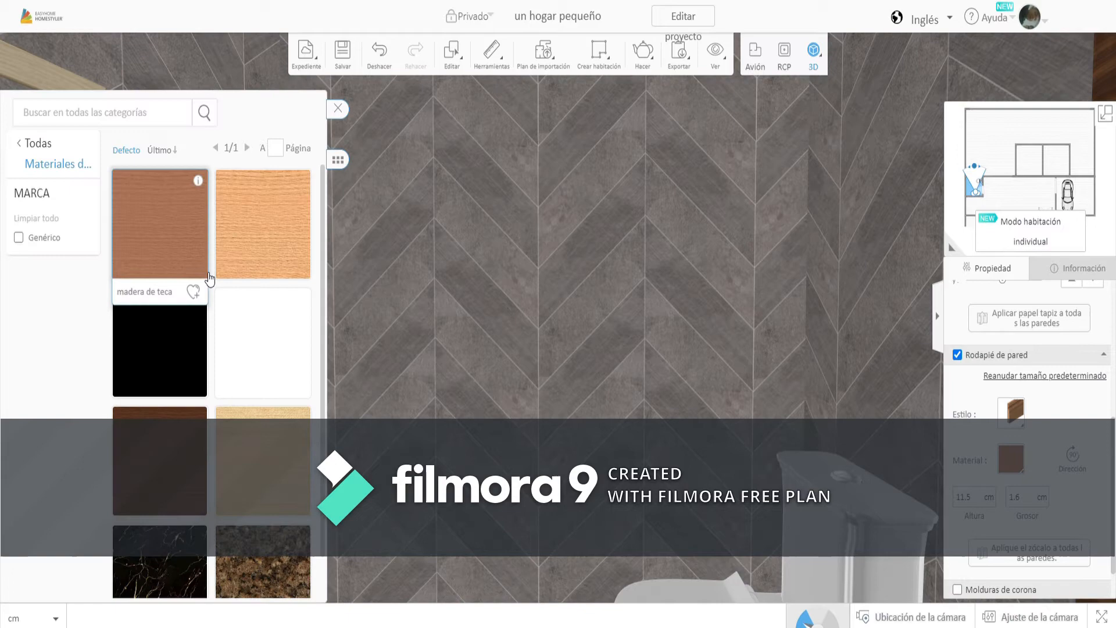
click(267, 354)
click(18, 267)
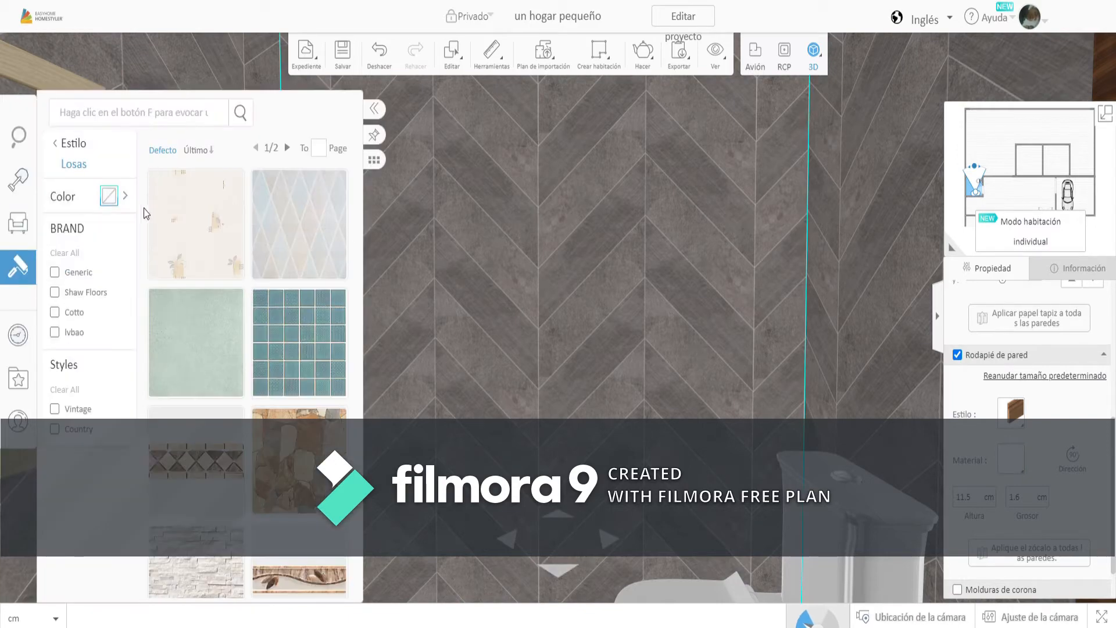
Look through the slab tiles for the chevron-tiled wall and undo the last change
scroll(209, 272, up, 3)
mouse_move(240, 328)
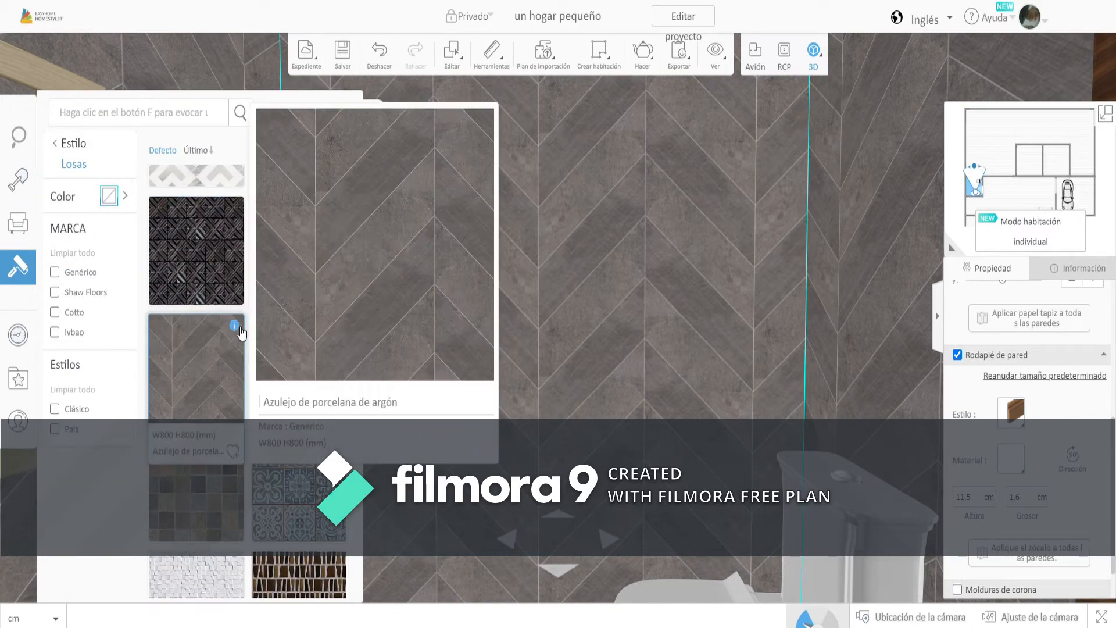
scroll(227, 299, down, 5)
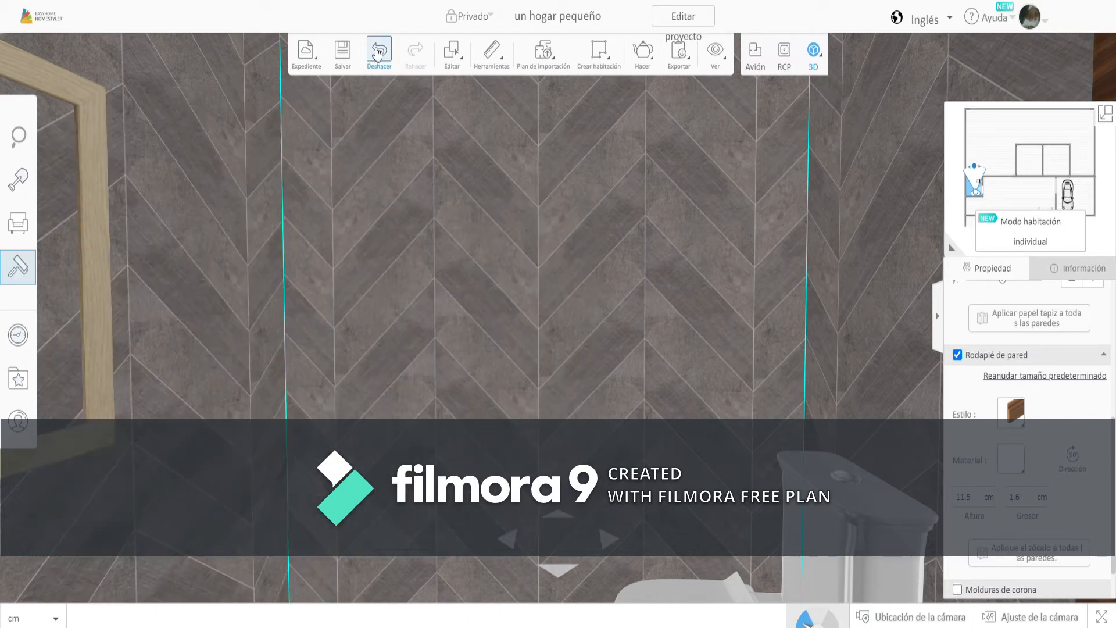
click(379, 53)
Select the bathroom floor and try a gray gravel surface on it
drag(459, 125, 504, 360)
click(504, 364)
click(18, 267)
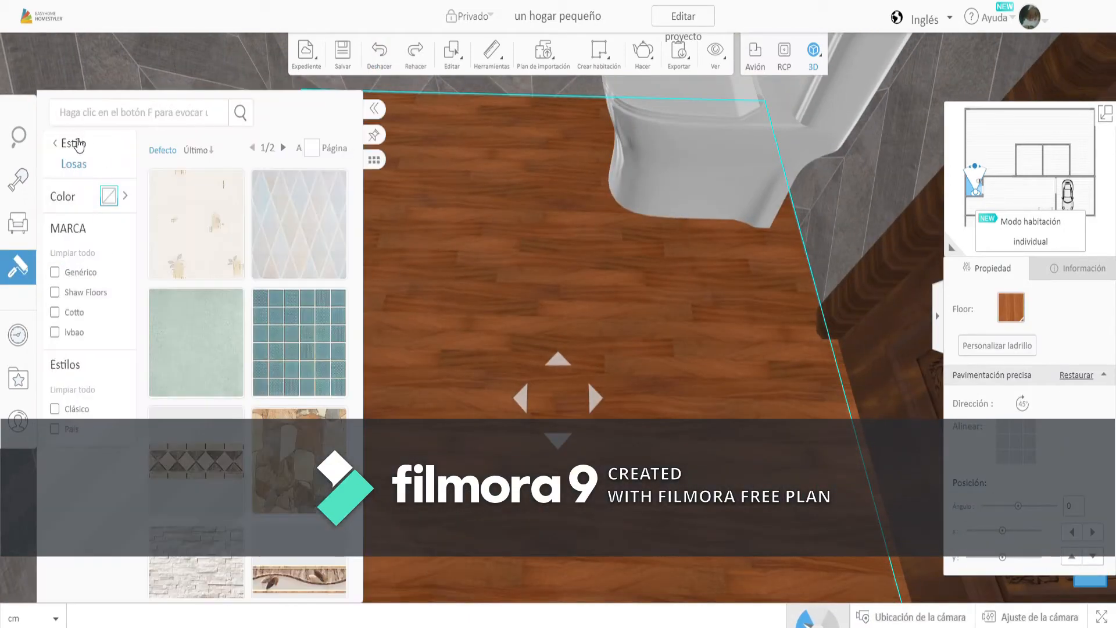
click(79, 145)
click(197, 232)
click(259, 338)
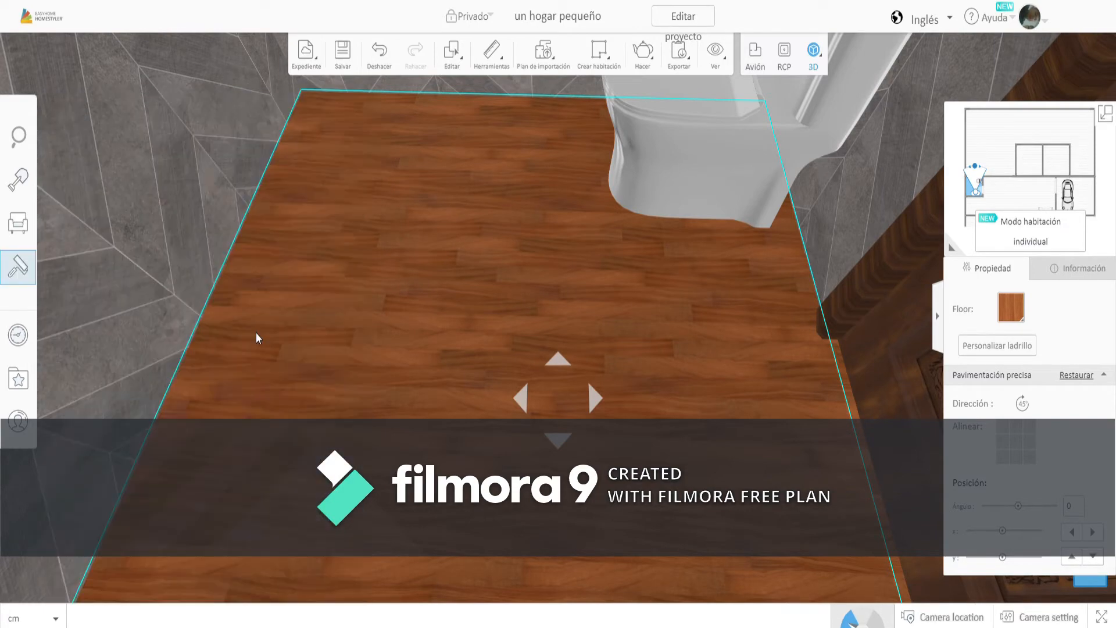
click(15, 181)
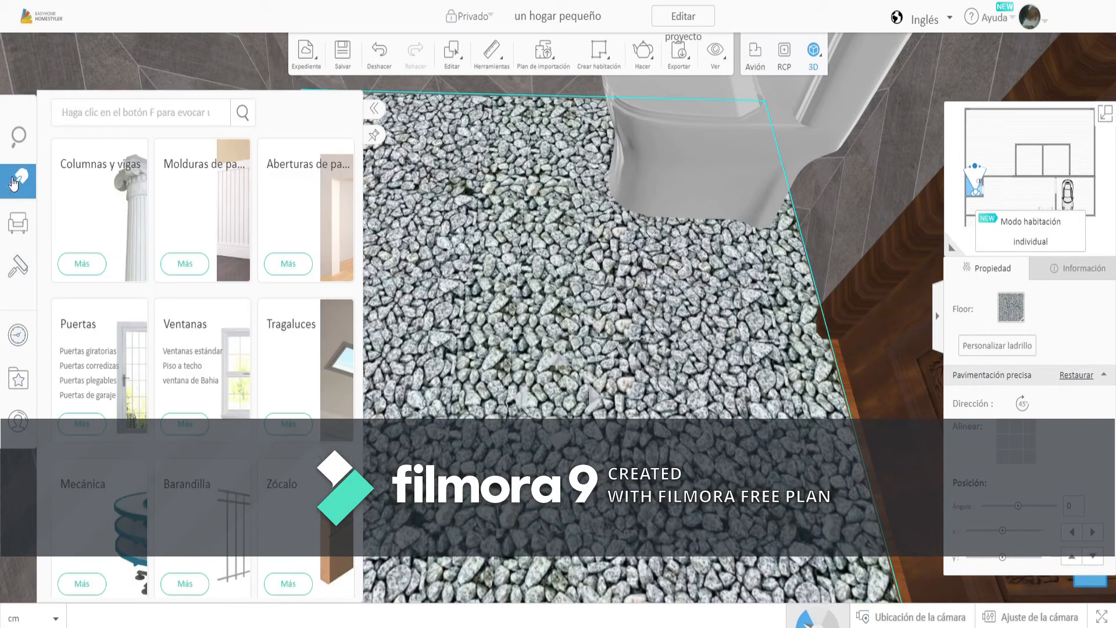
Try a brown wood finish and a blue water texture on the bathroom floor
click(21, 264)
click(215, 233)
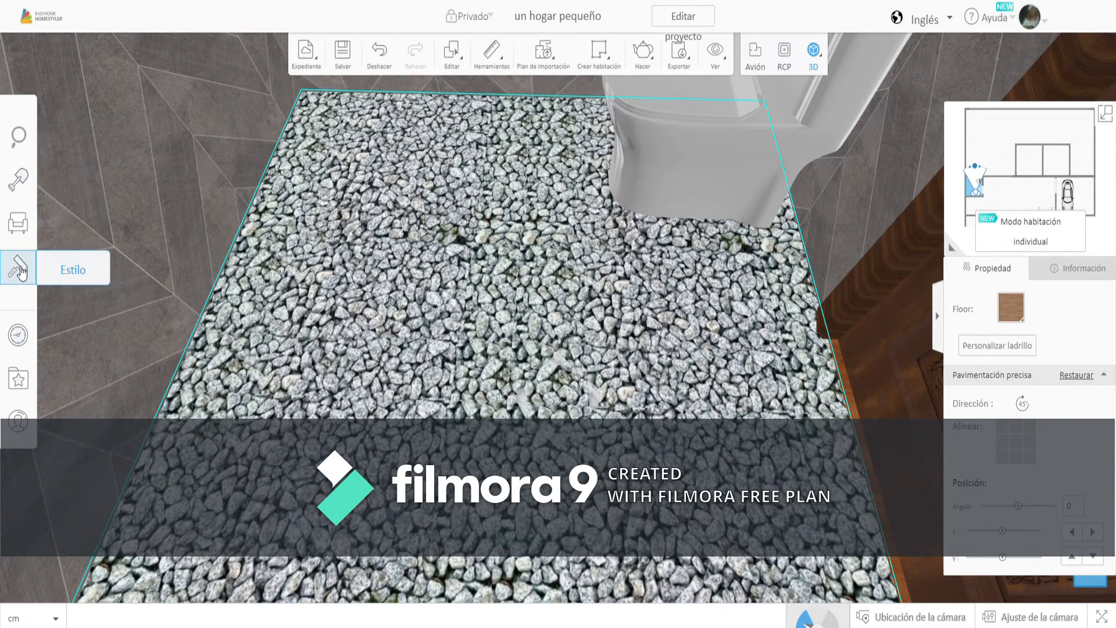
click(18, 267)
scroll(210, 349, down, 3)
click(209, 357)
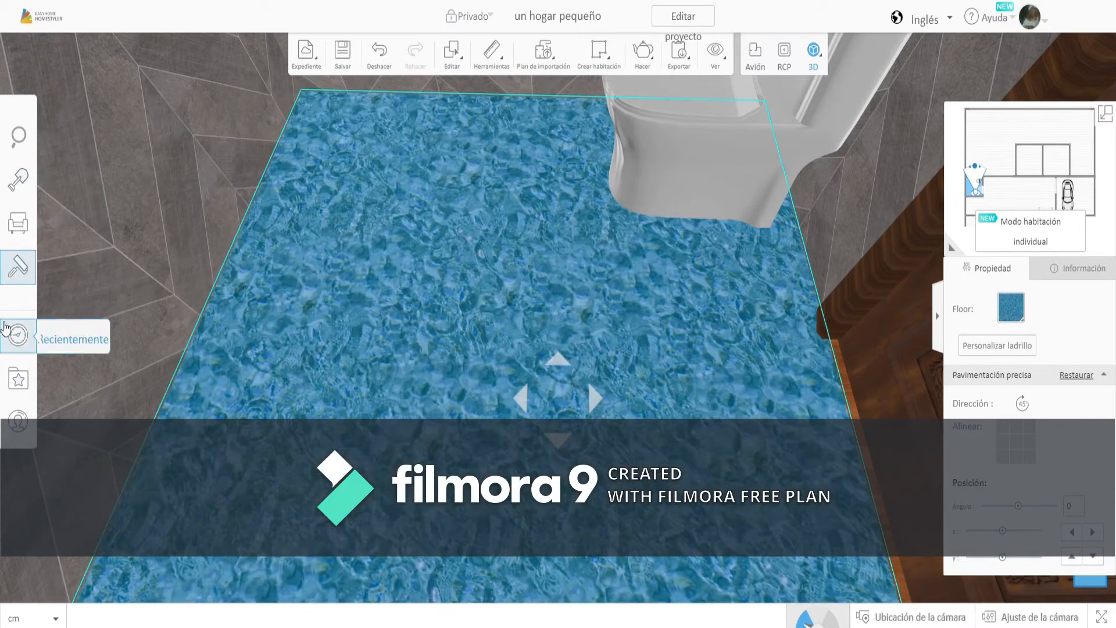
click(16, 268)
scroll(233, 378, down, 6)
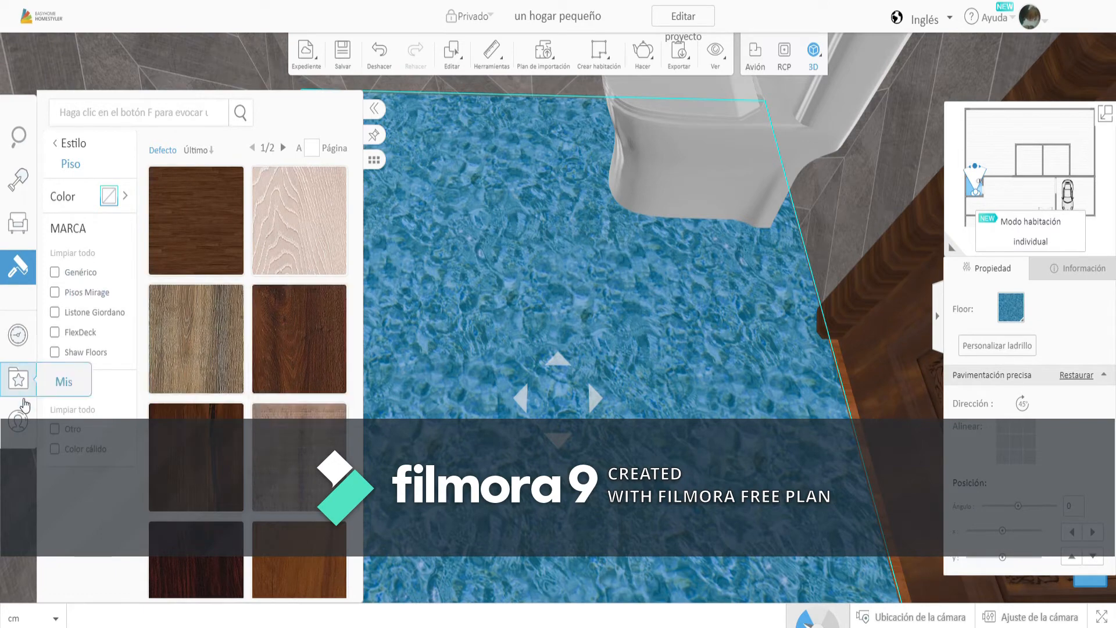
Apply the reddish-brown wood planks saved among the favorites to the bathroom floor
click(18, 379)
click(87, 337)
scroll(198, 407, down, 5)
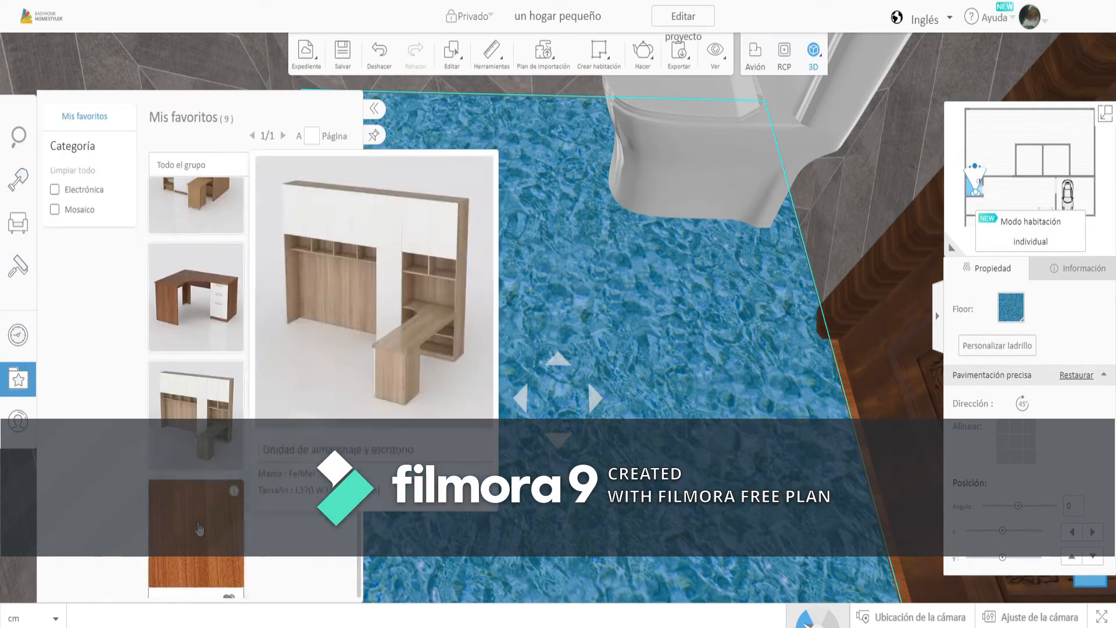
click(199, 528)
mouse_move(18, 379)
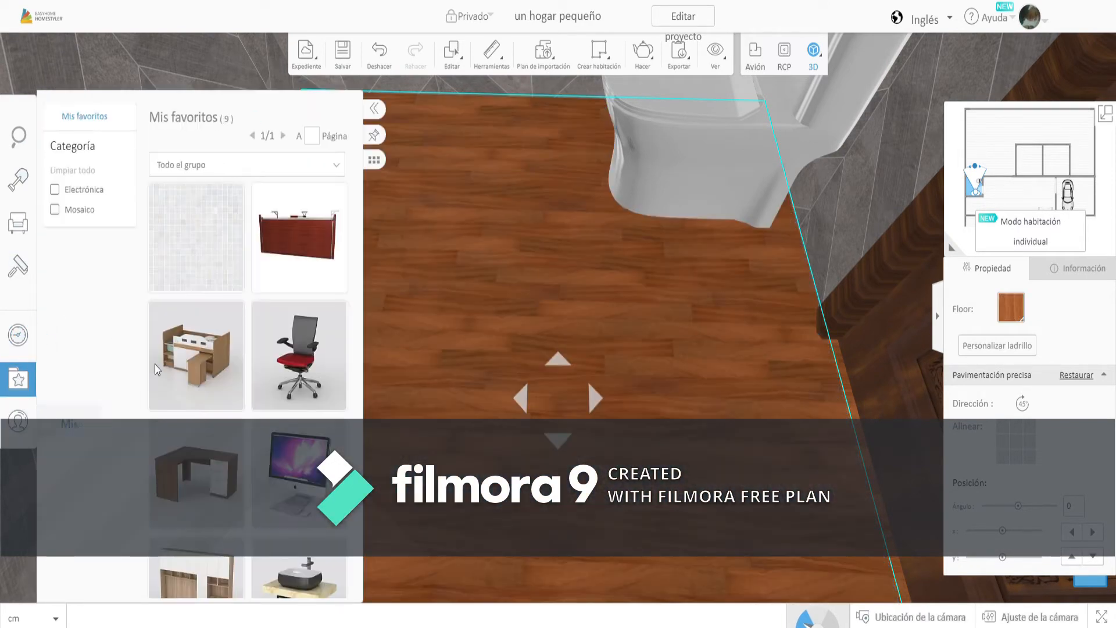
scroll(254, 316, down, 3)
scroll(258, 318, up, 3)
scroll(259, 319, down, 2)
scroll(255, 319, up, 2)
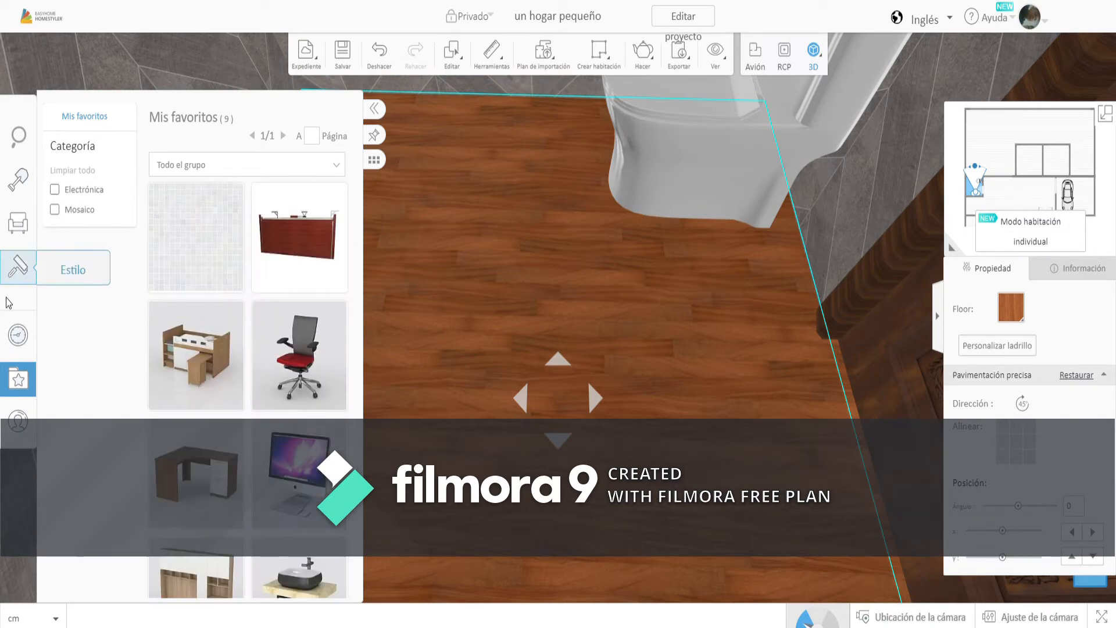
click(18, 222)
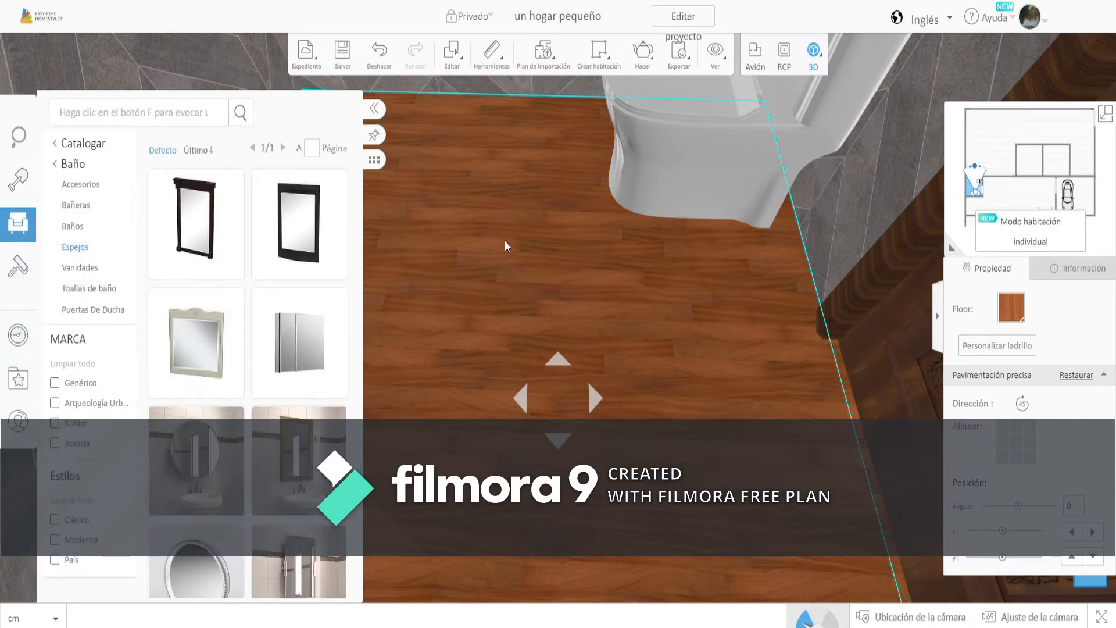
Select the chevron-tiled wall beside the toilet, try color 5033 on it, and paint it with color 1001
drag(506, 241, 456, 256)
click(176, 283)
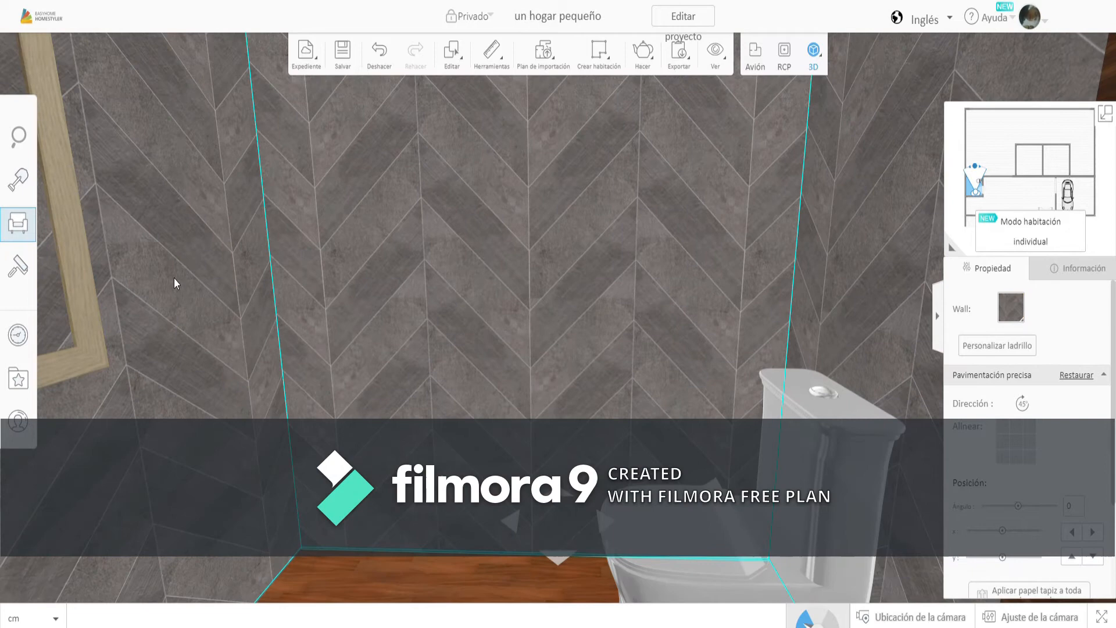
click(24, 264)
click(79, 147)
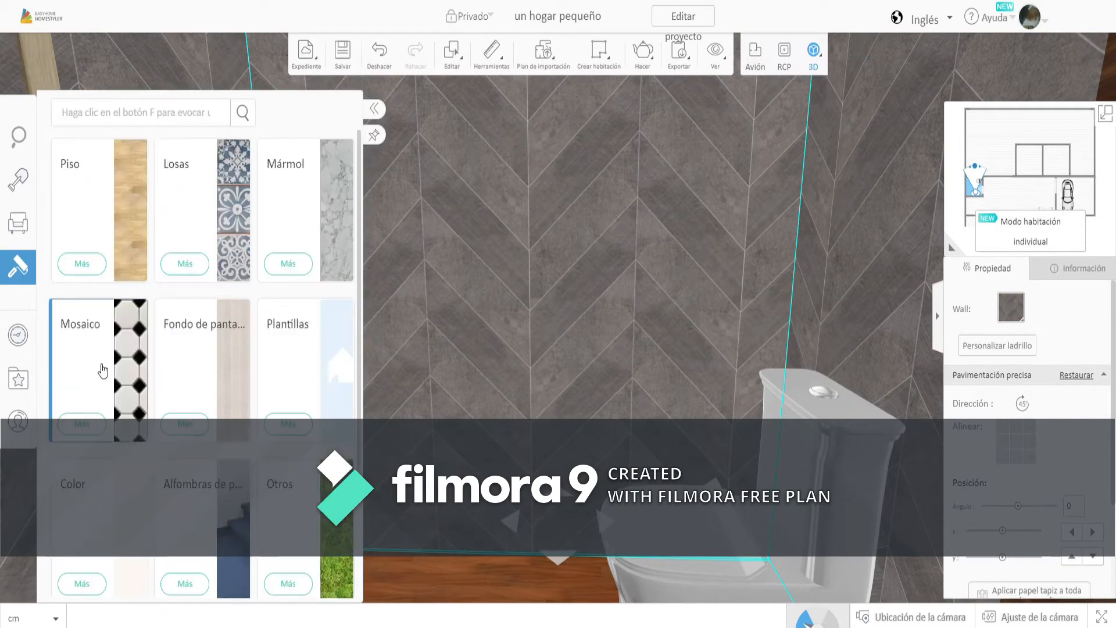
click(103, 371)
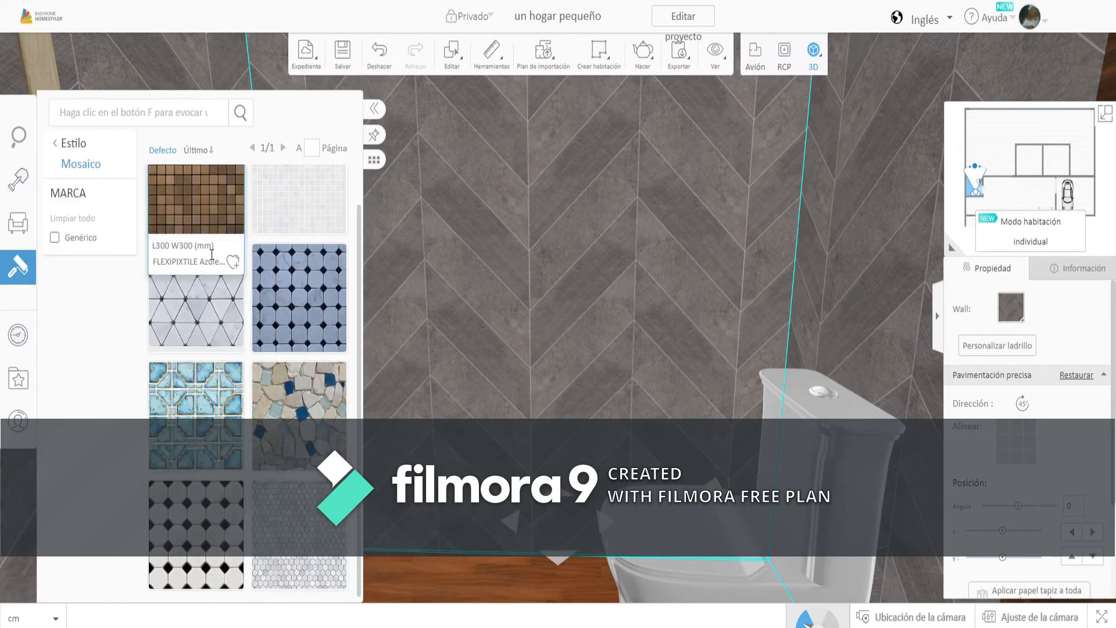
click(71, 145)
scroll(113, 225, down, 3)
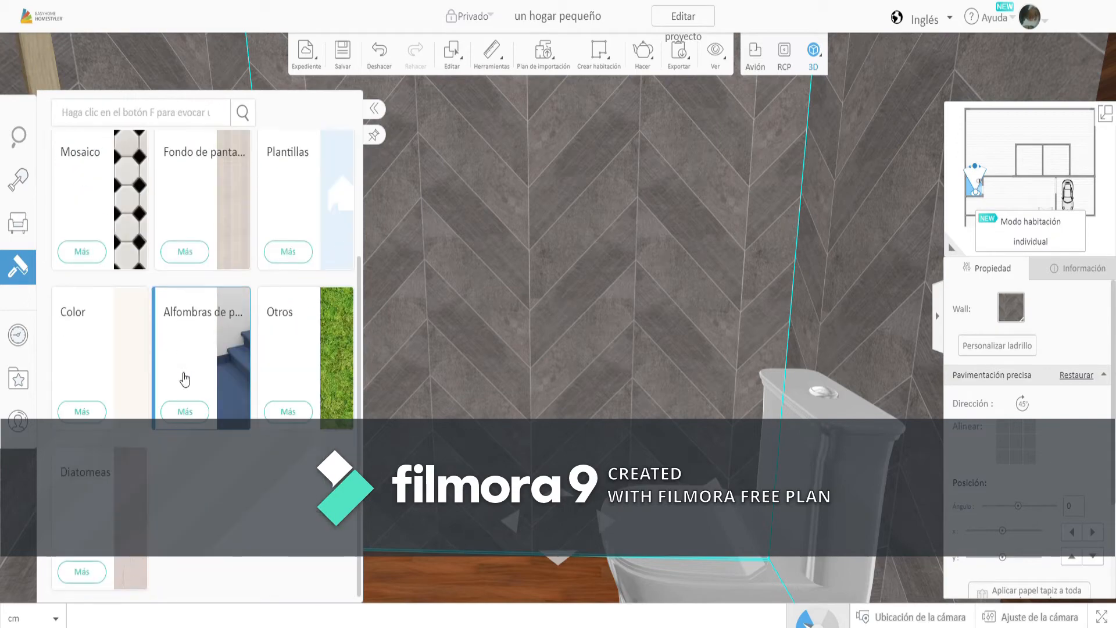
click(185, 378)
click(82, 156)
click(92, 465)
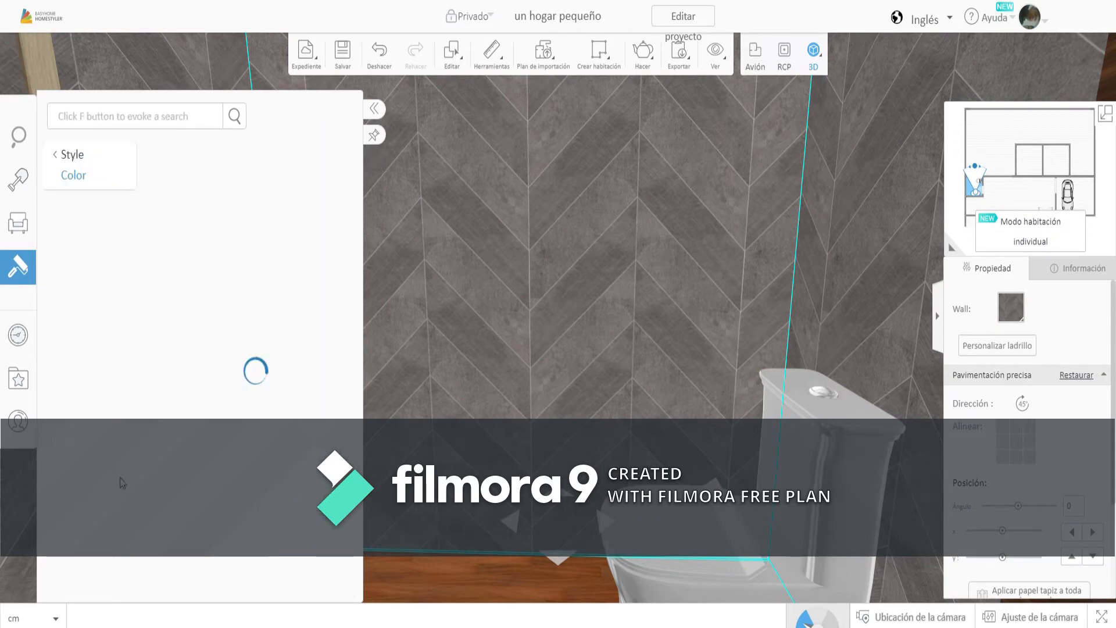
click(167, 249)
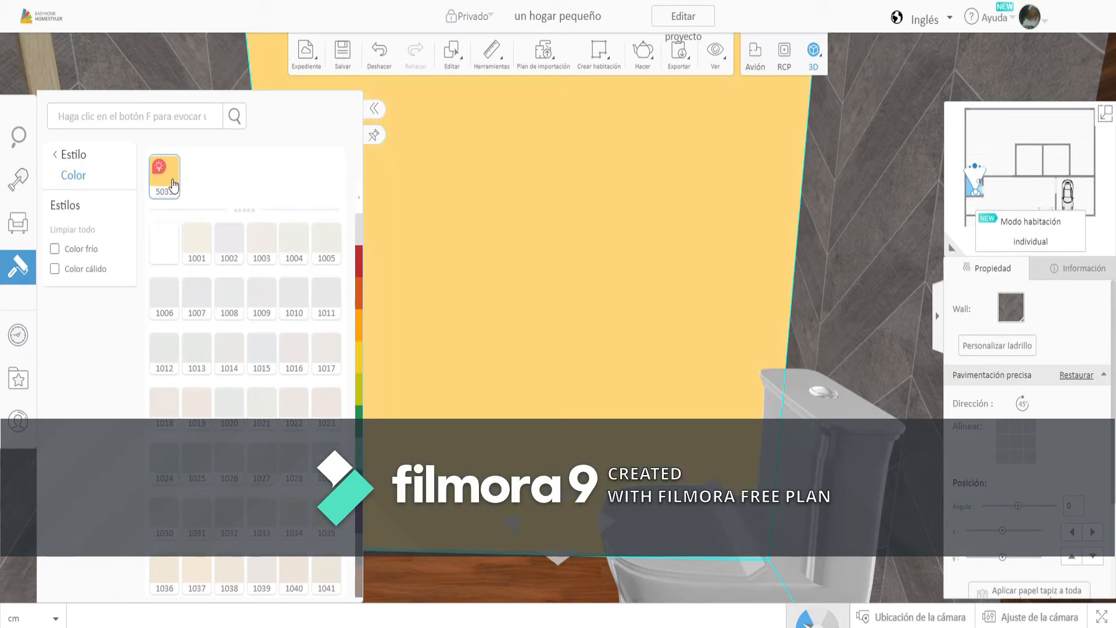
click(197, 243)
Paint the white mosaic wall of the bathroom with color 1001 and add that color to the favorites
drag(320, 215, 609, 235)
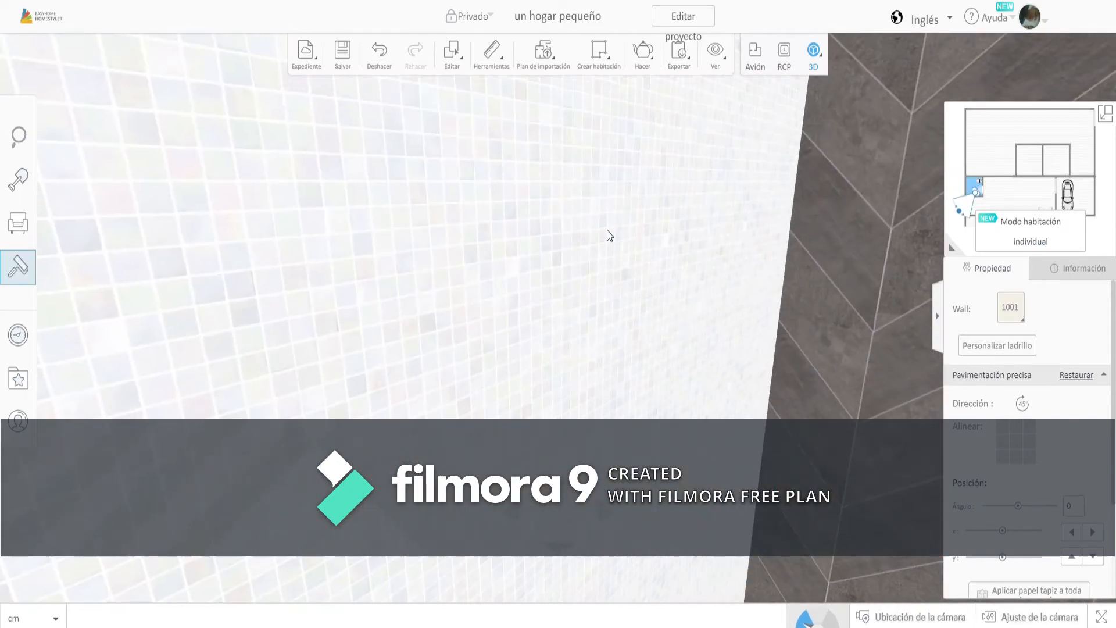
click(21, 265)
click(208, 182)
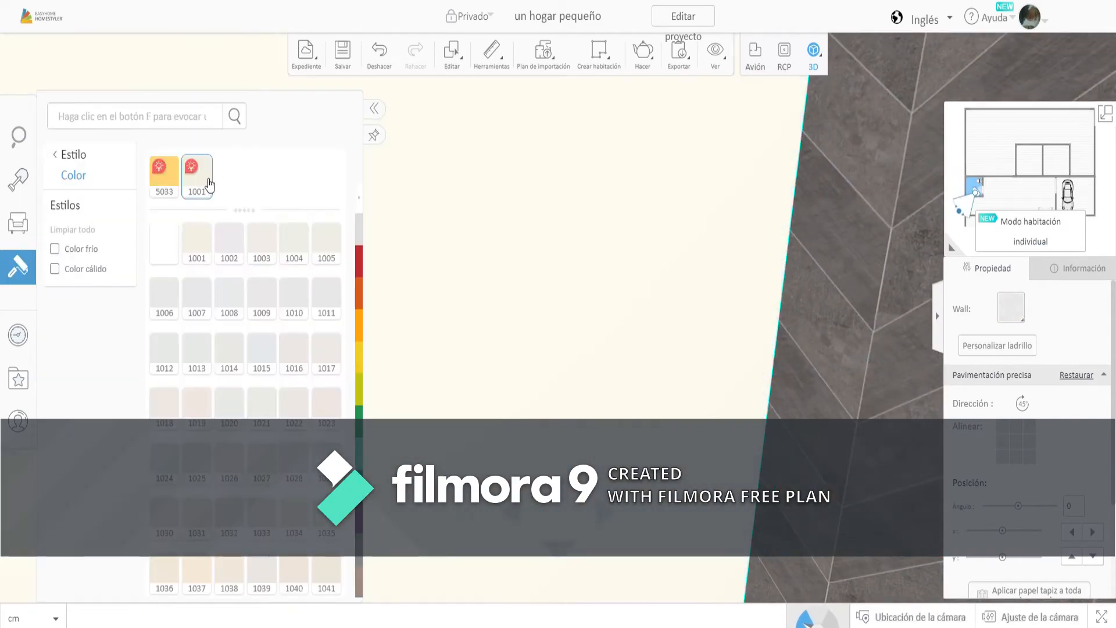
click(206, 242)
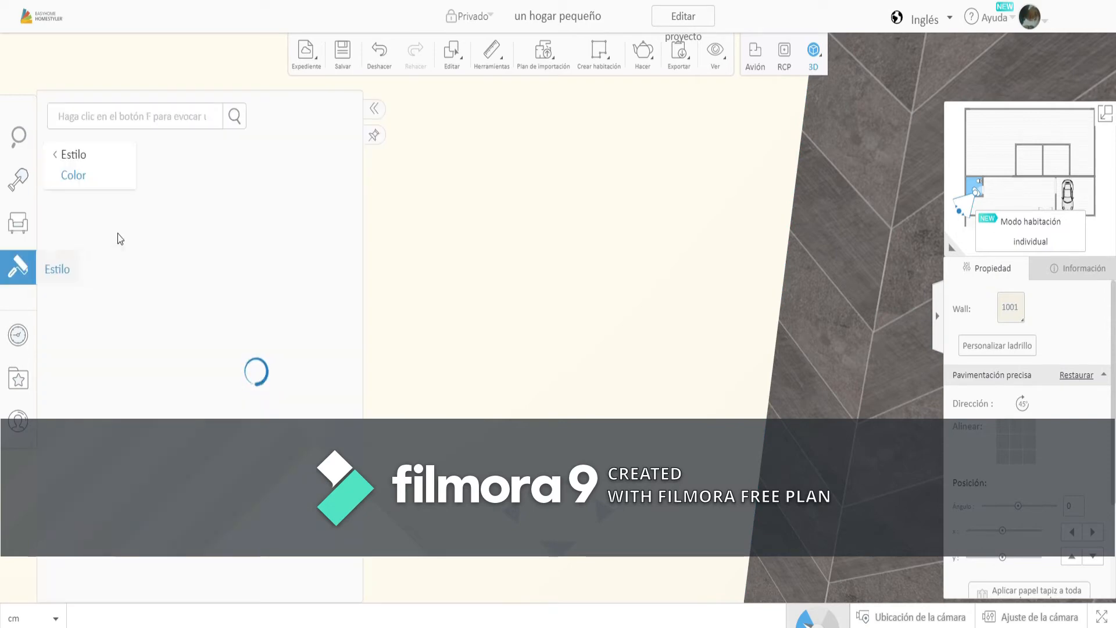
drag(903, 256, 605, 259)
click(1045, 273)
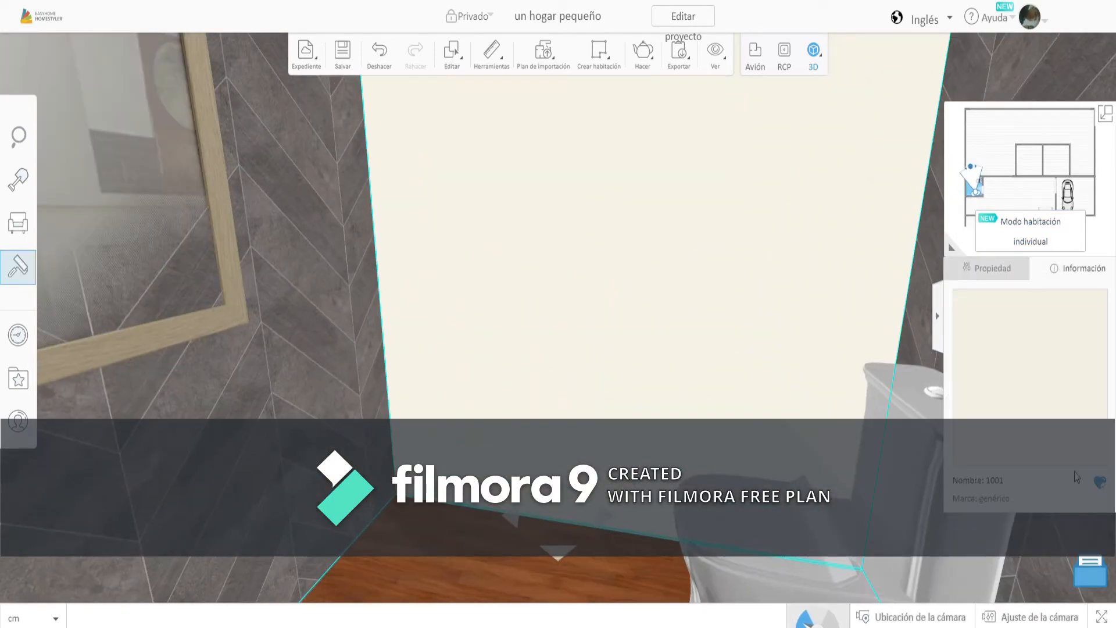
Select the bathroom door from outside the room and set it to open (Abierto)
drag(907, 348, 610, 416)
click(563, 577)
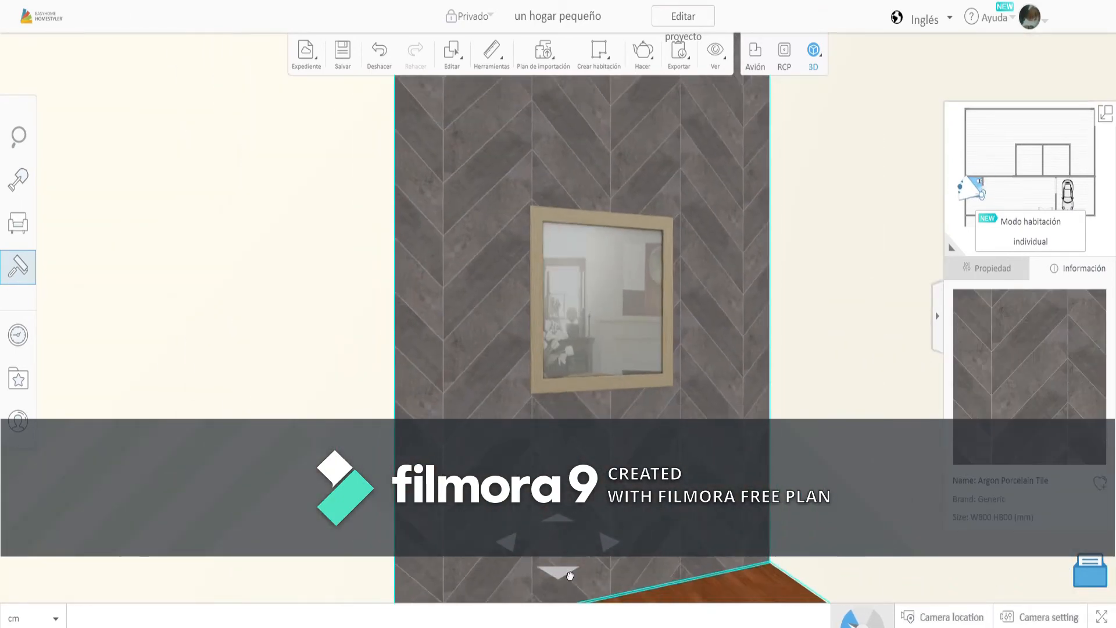
click(564, 570)
click(611, 557)
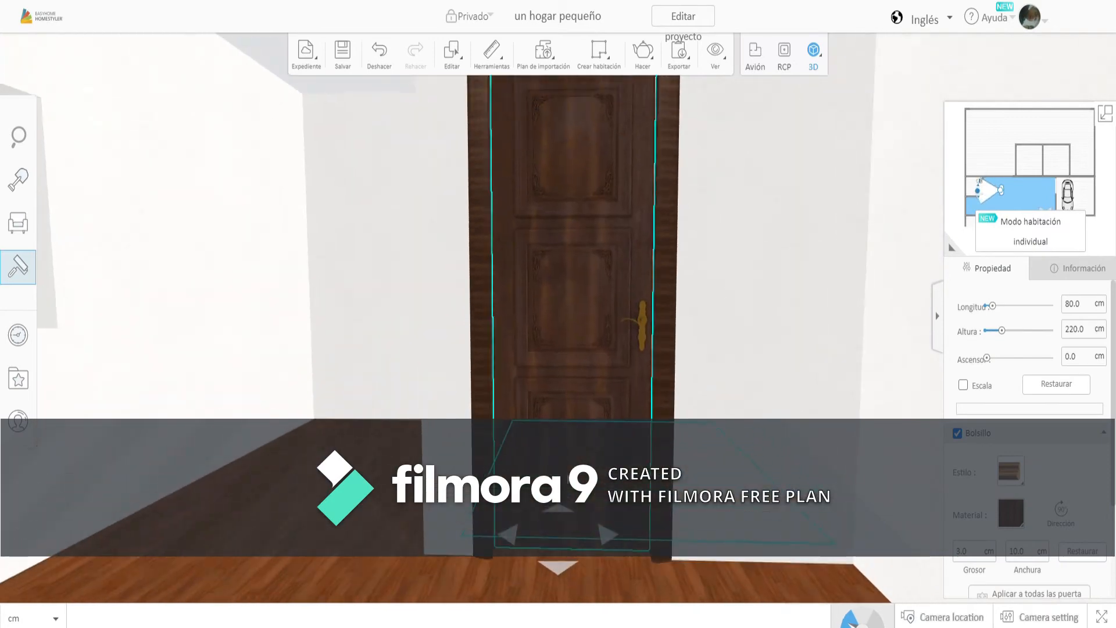
click(560, 508)
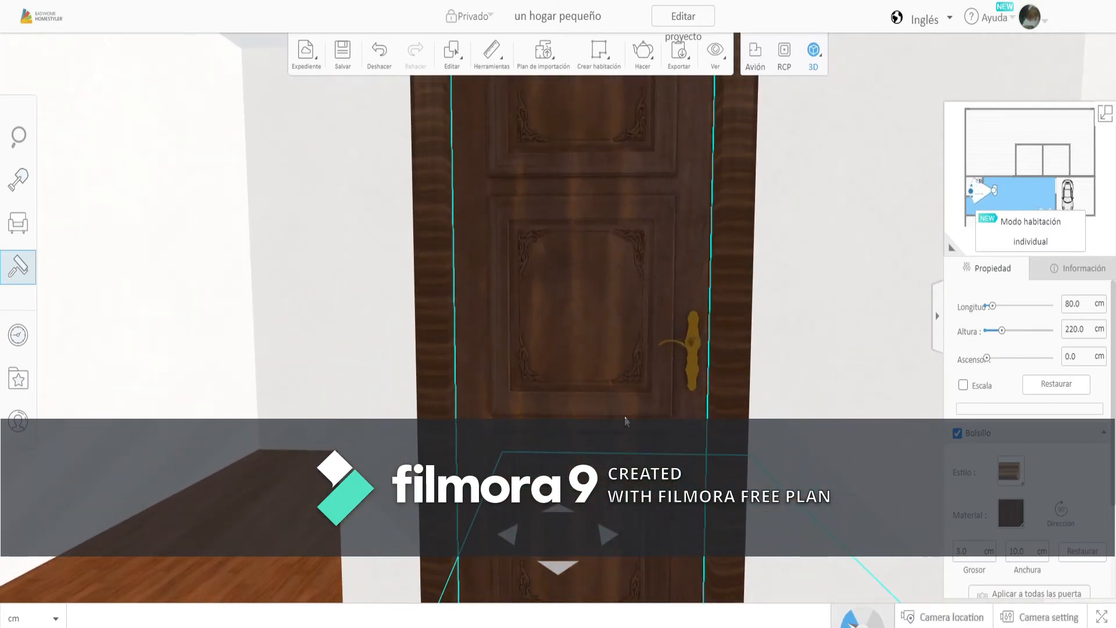
scroll(1059, 488, down, 3)
click(1027, 545)
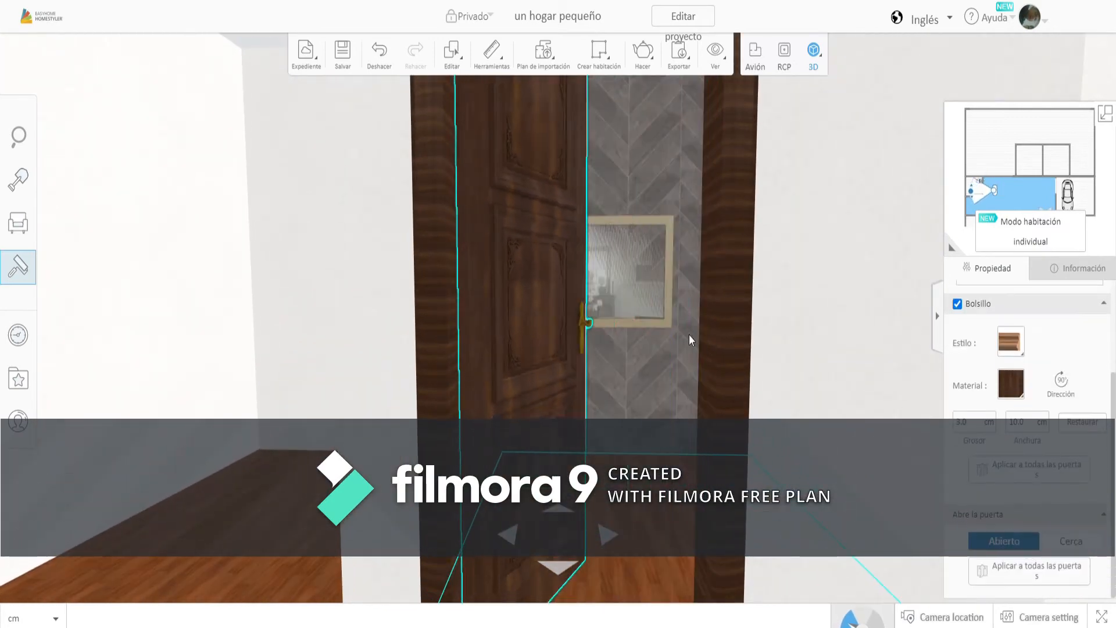
Paint the bathroom ceiling with color 1001
drag(661, 383, 637, 438)
click(554, 168)
click(18, 267)
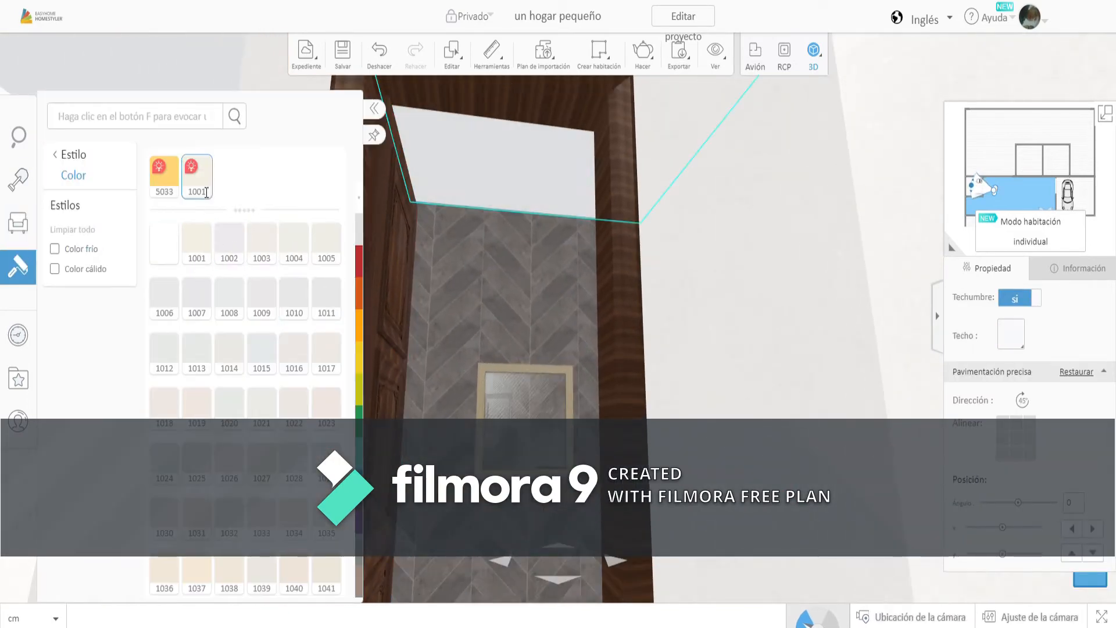
click(197, 178)
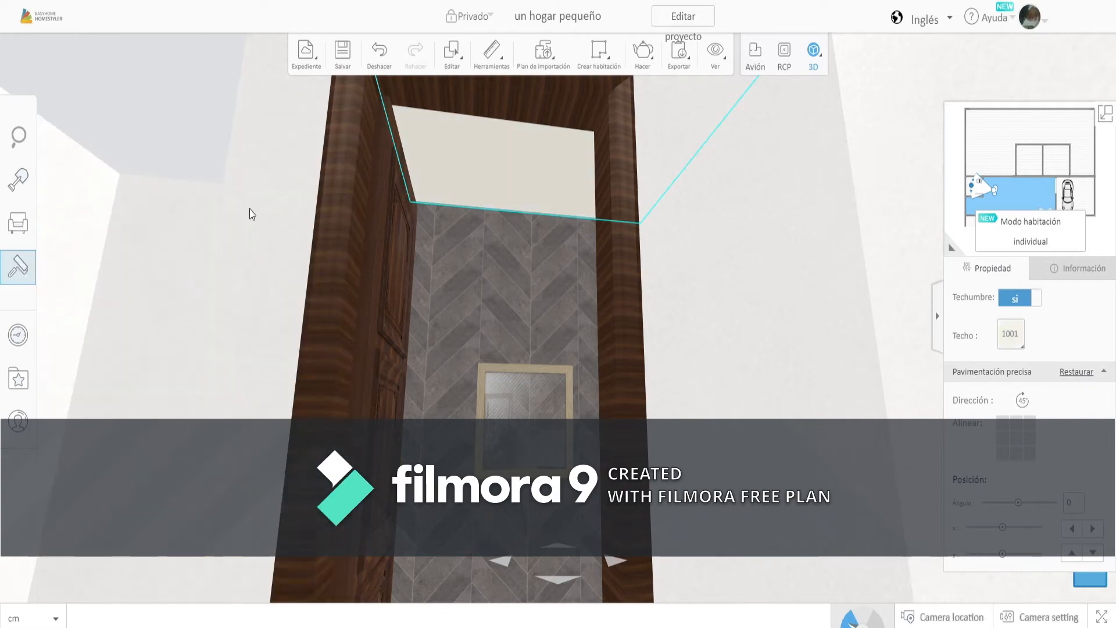
Turn the bathroom ceiling off and back on
scroll(427, 386, up, 4)
drag(428, 386, 368, 398)
click(564, 577)
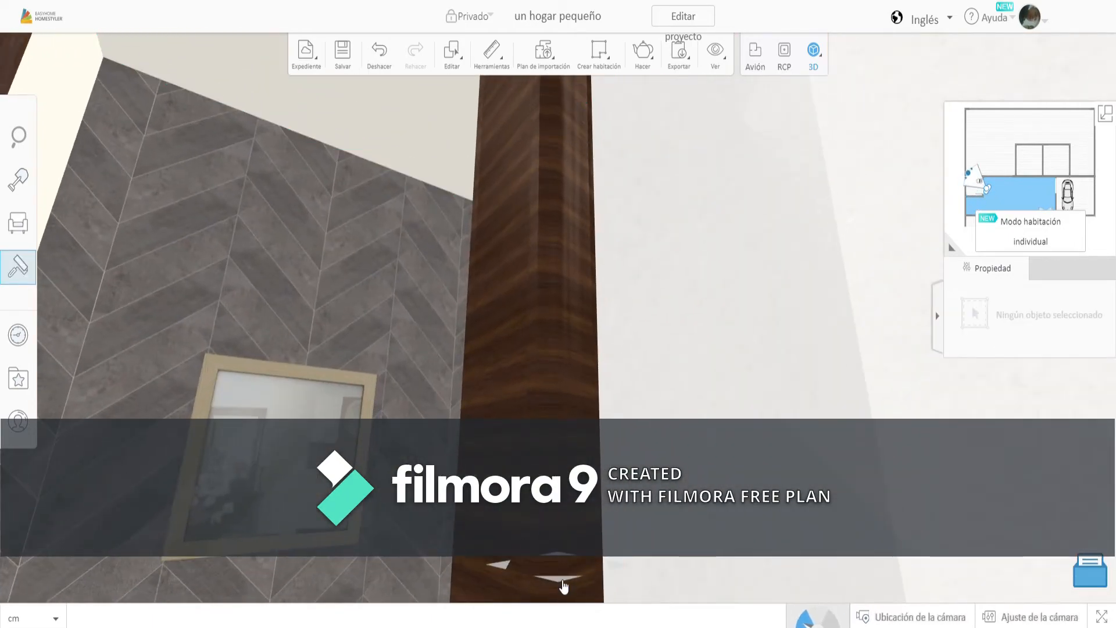
click(563, 579)
click(515, 279)
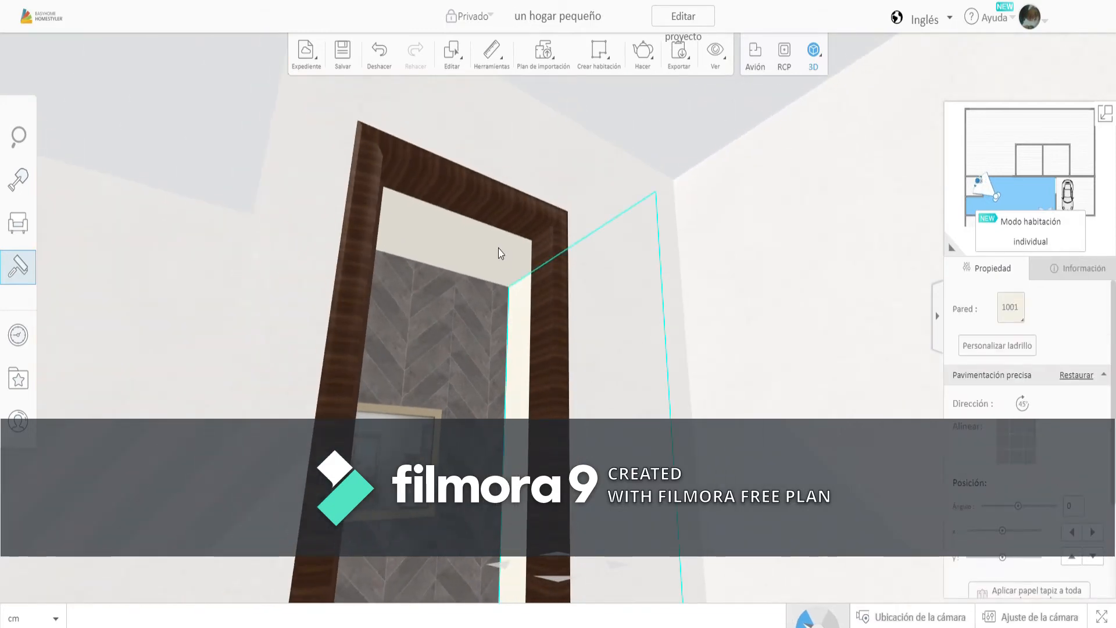
click(1032, 308)
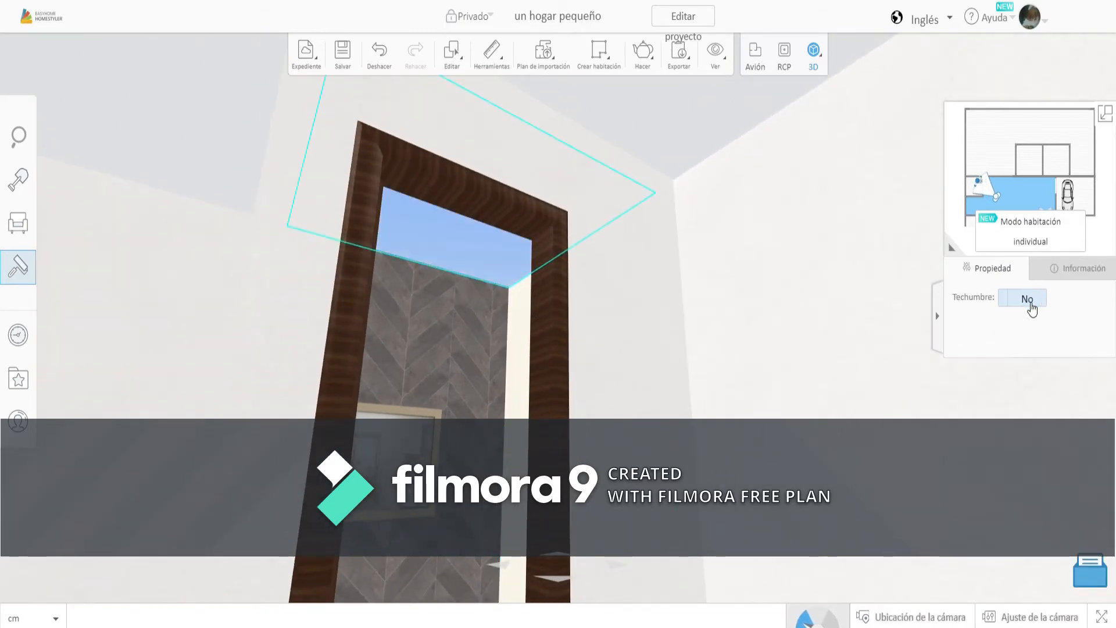
click(1032, 308)
Examine the chevron-tiled wall and the wood-framed mirror through the open bathroom door
drag(508, 418, 550, 379)
click(604, 518)
click(564, 486)
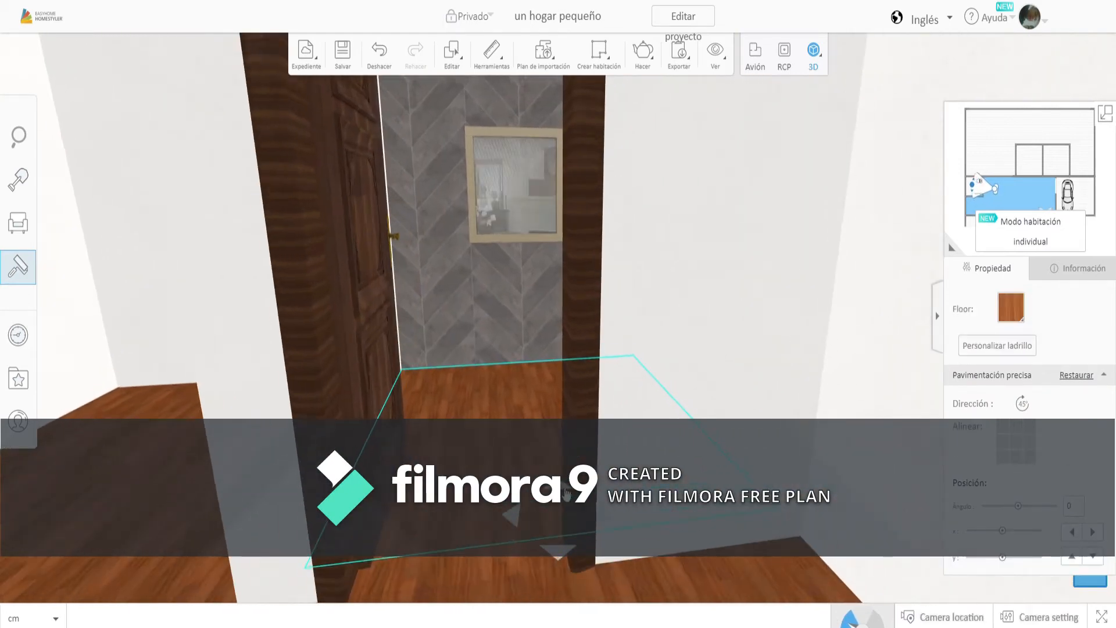
click(513, 516)
click(565, 487)
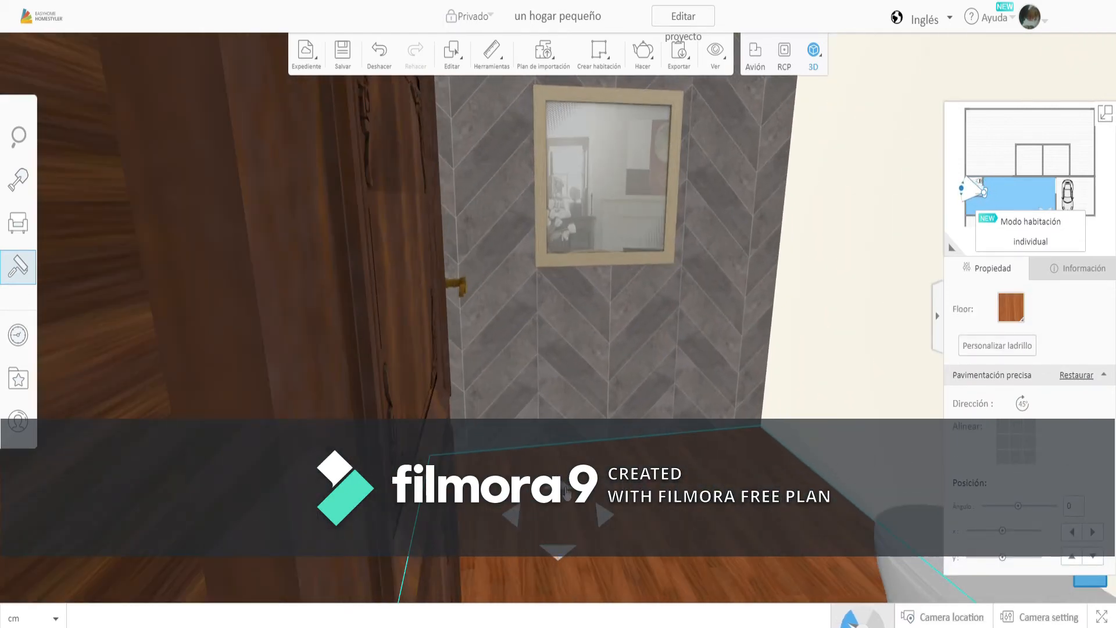
click(562, 554)
click(605, 517)
Browse the furniture catalog's categories and look through the first page of Baño items
click(7, 232)
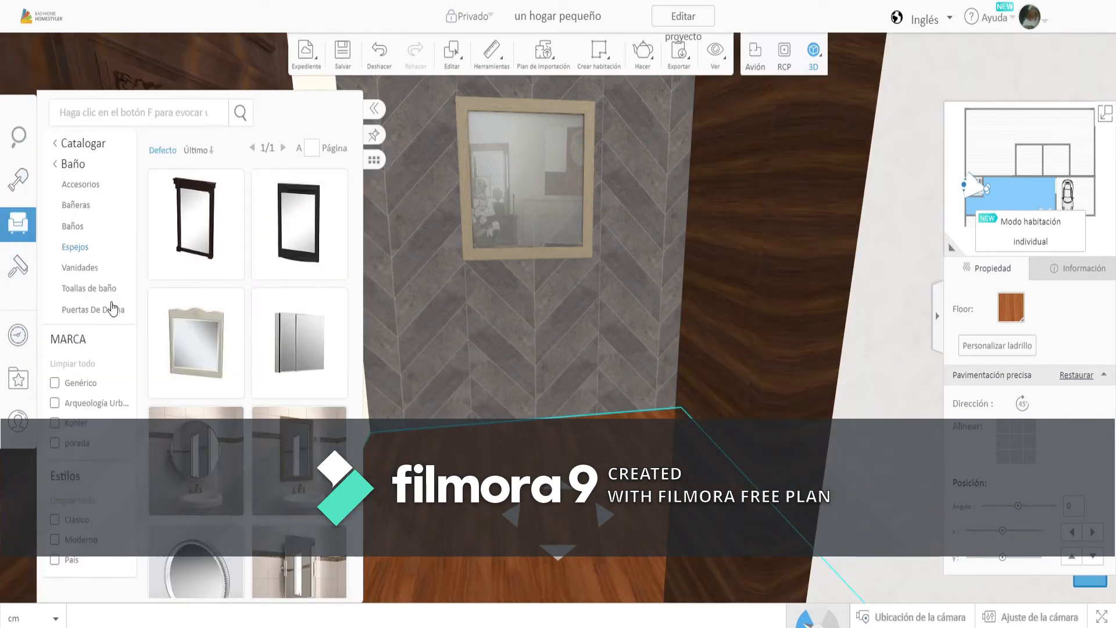
click(75, 146)
scroll(362, 322, down, 2)
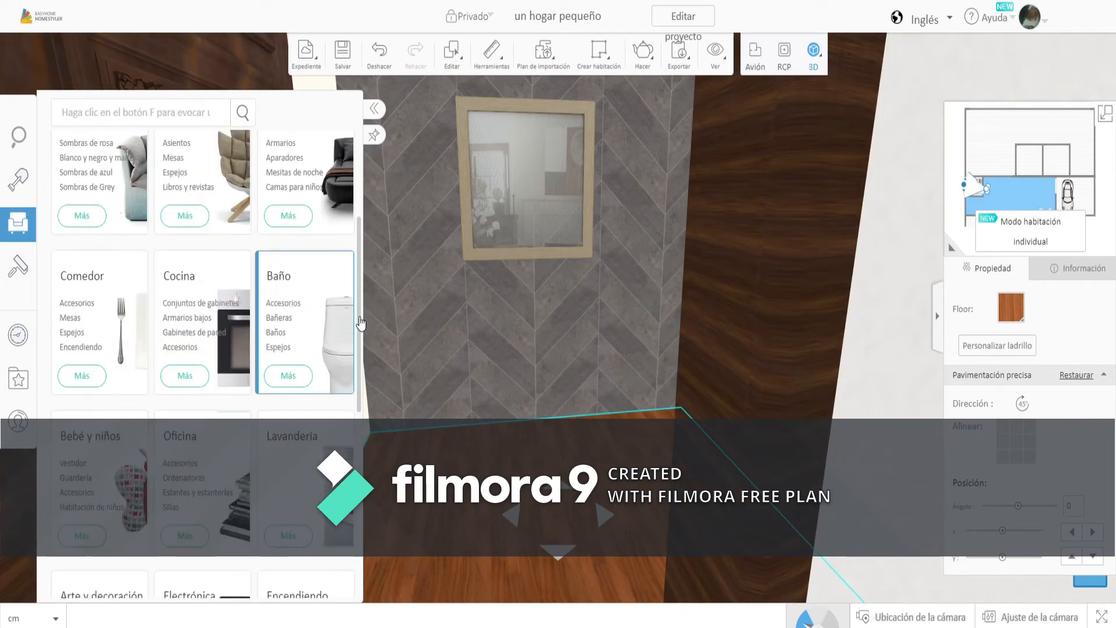
scroll(324, 297, up, 3)
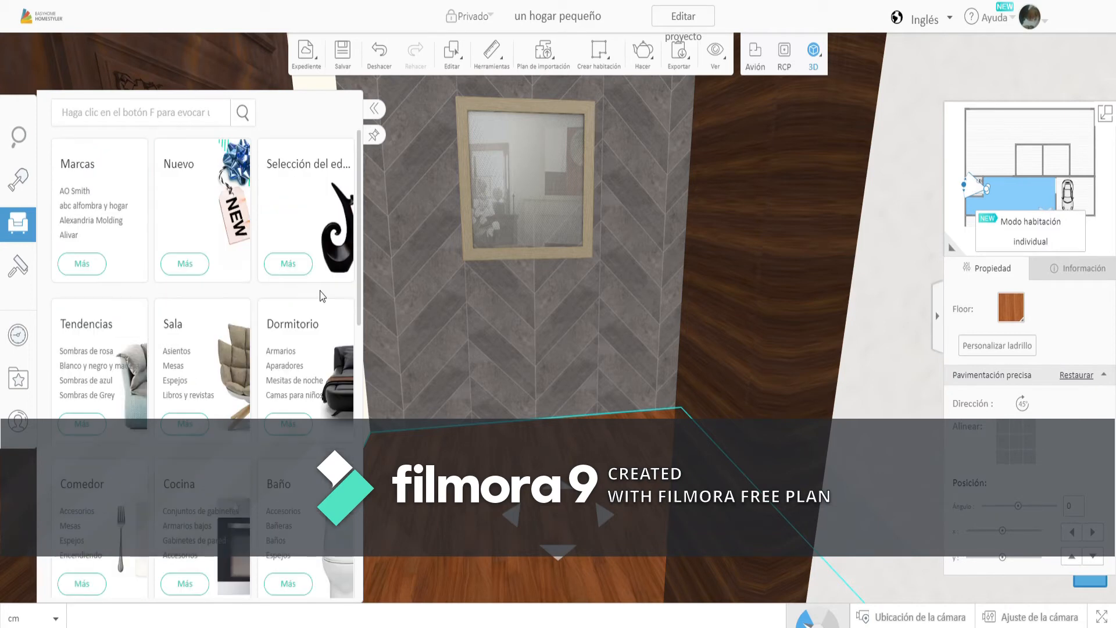
scroll(323, 297, down, 8)
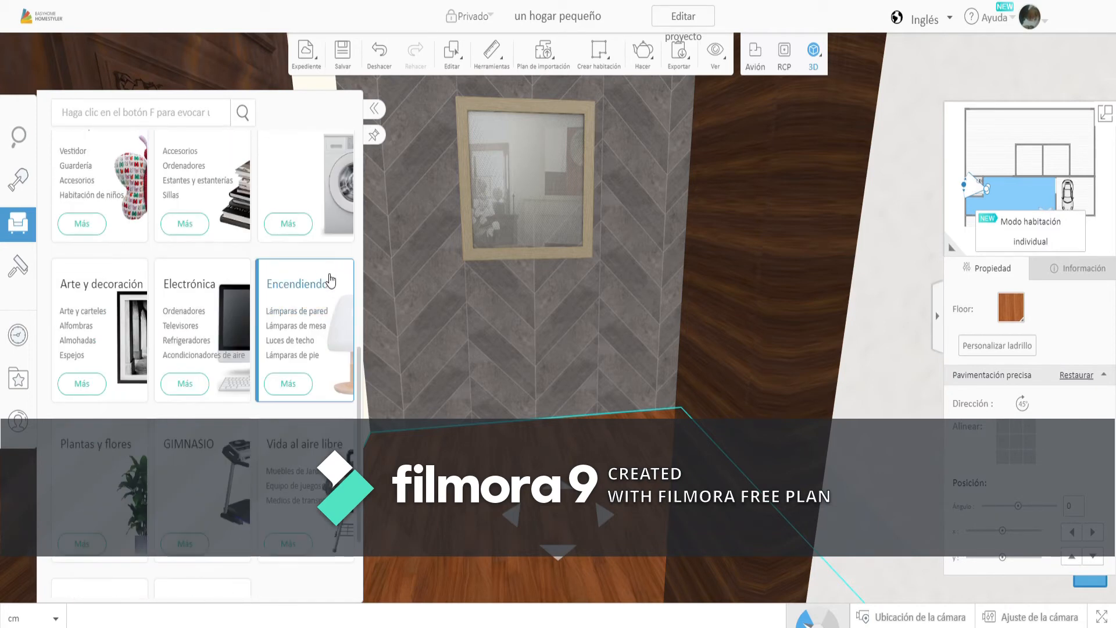
scroll(244, 291, up, 3)
click(324, 229)
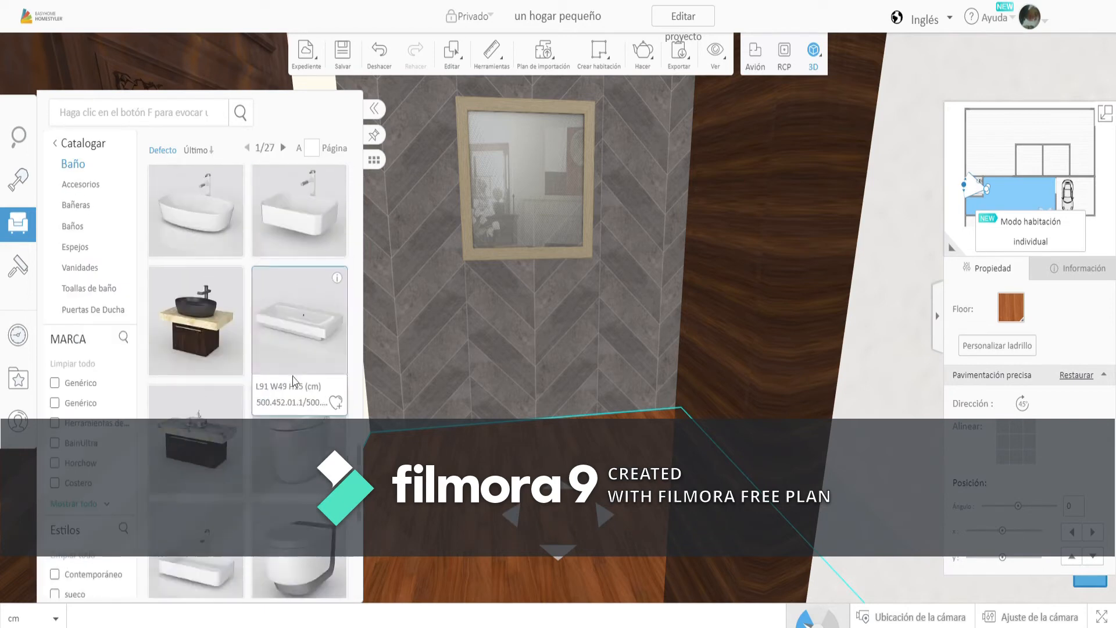
scroll(271, 326, down, 7)
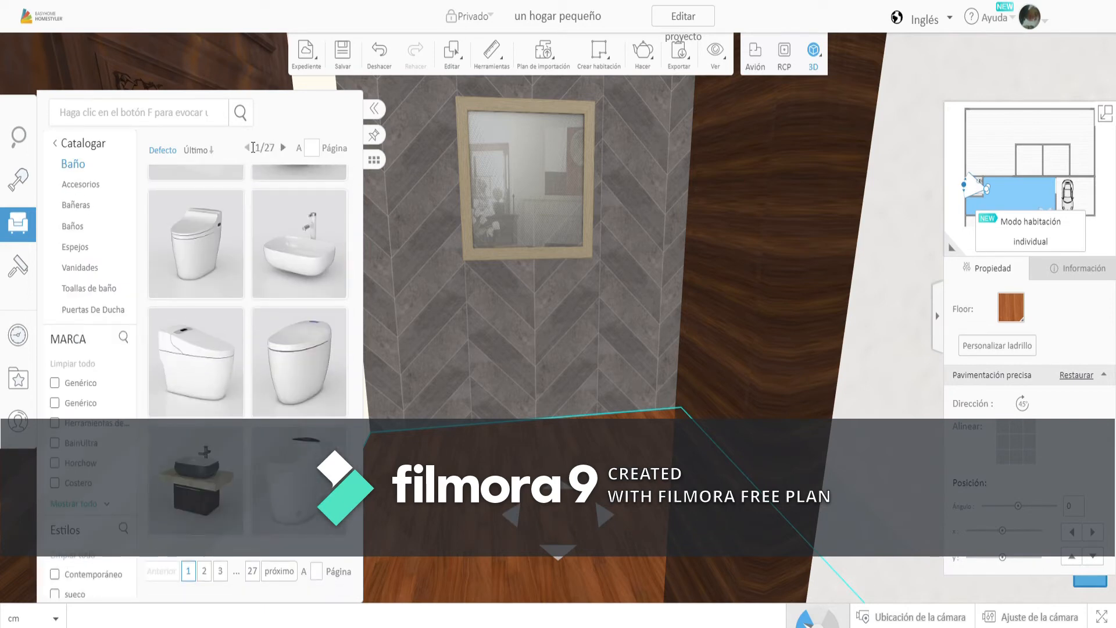
Go through the Baño subcategories and look over the first page of Vanidades
click(90, 183)
click(86, 205)
click(82, 230)
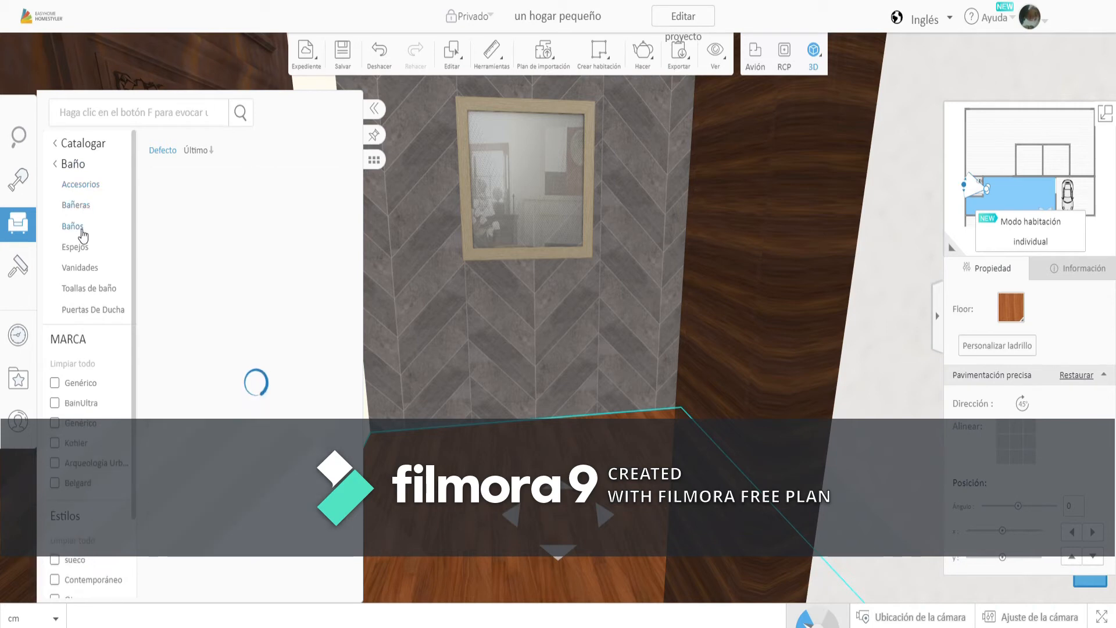
click(76, 247)
click(81, 268)
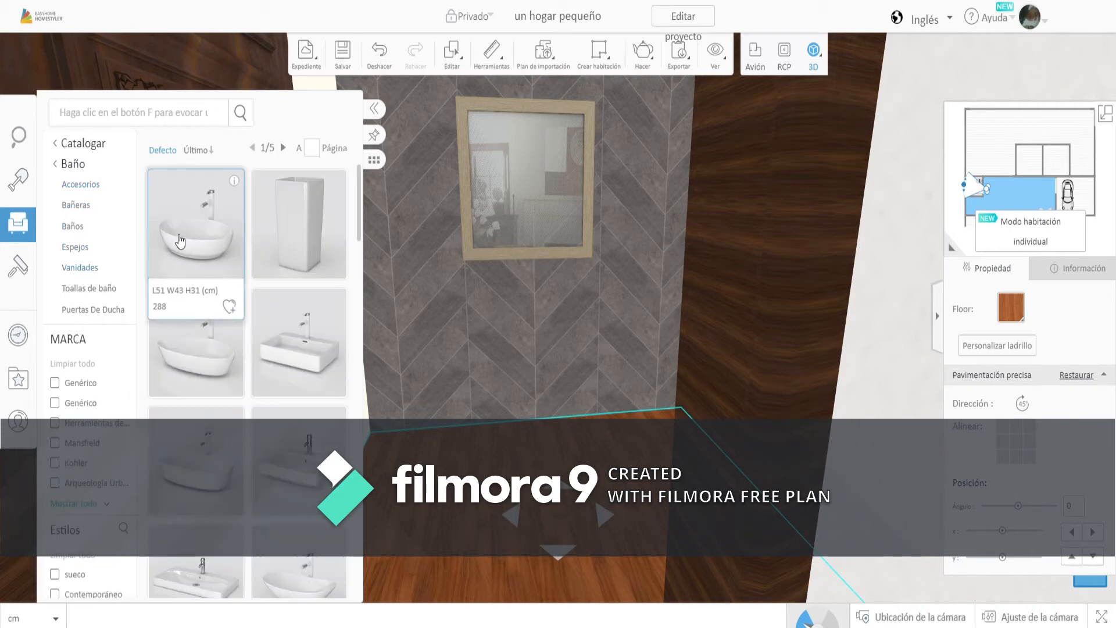
scroll(249, 197, down, 8)
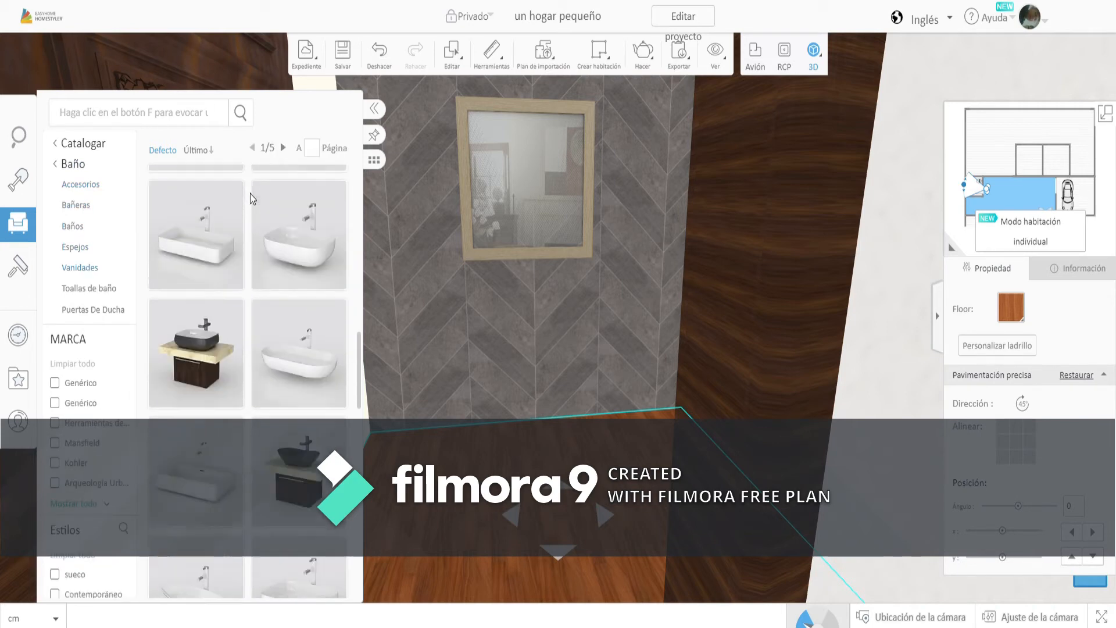
scroll(250, 194, down, 10)
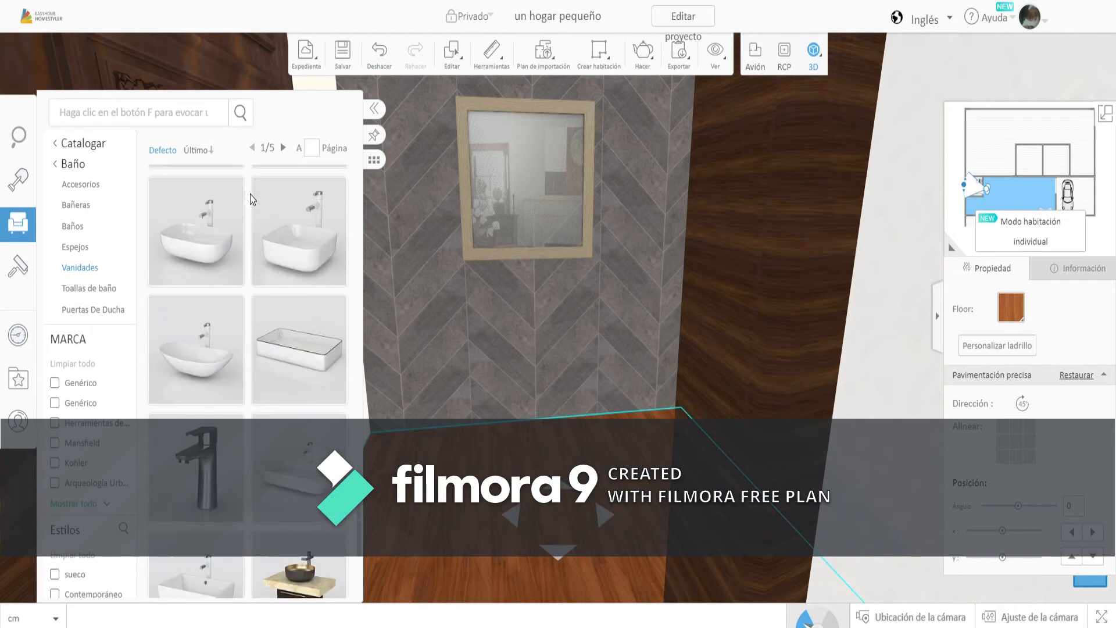
scroll(250, 194, down, 4)
Try to insert the light wood drawer vanity with the round mirror from page 2 of Vanidades
click(283, 148)
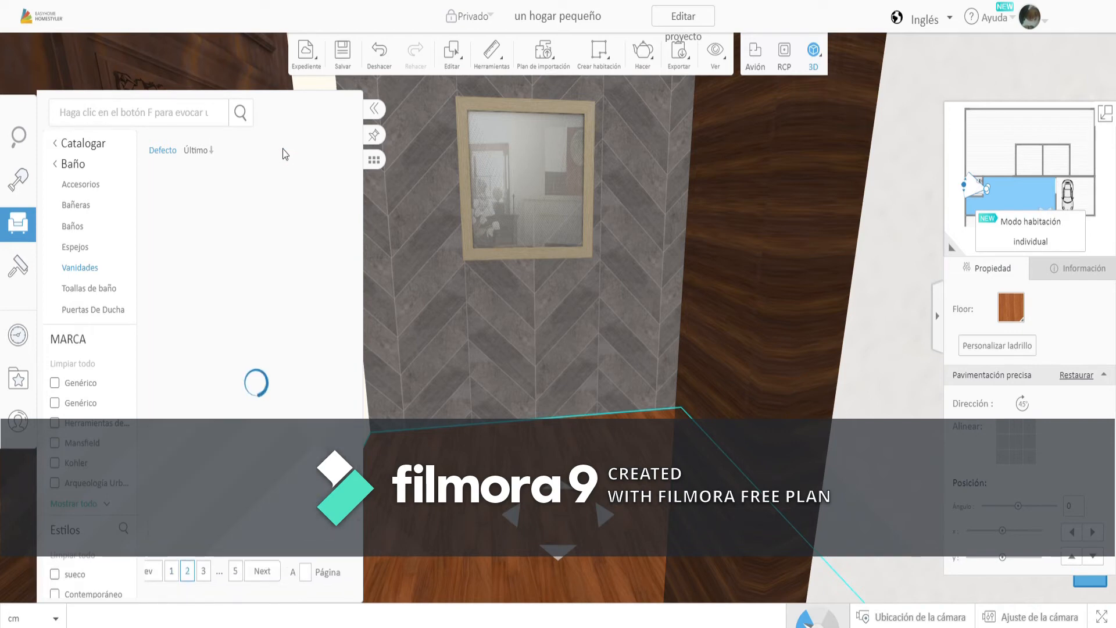
scroll(244, 200, down, 5)
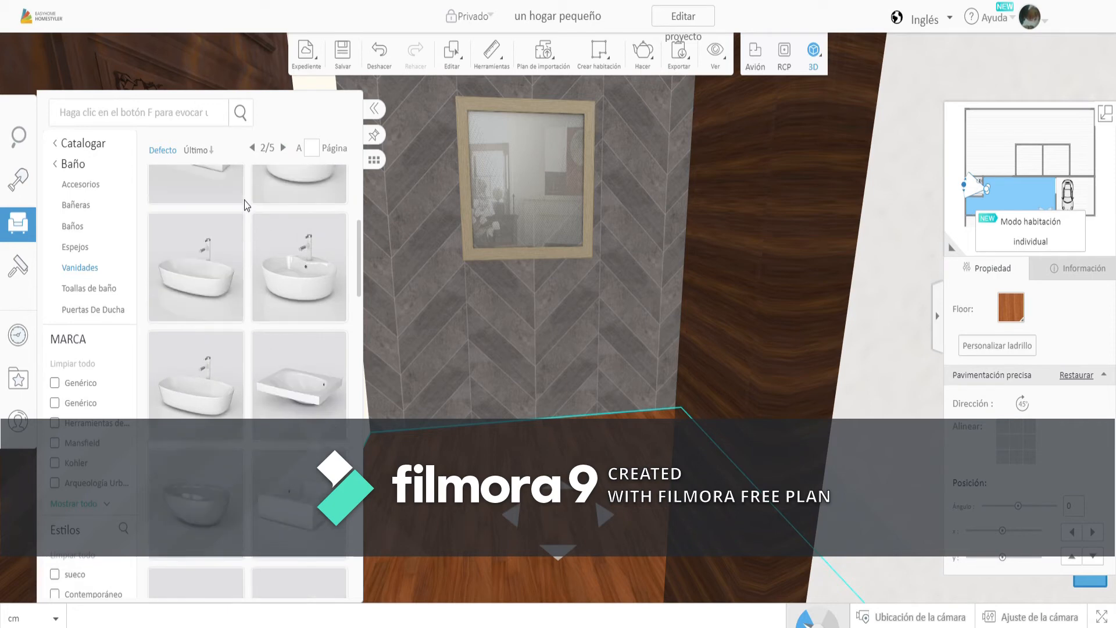
scroll(245, 200, down, 5)
scroll(244, 200, down, 5)
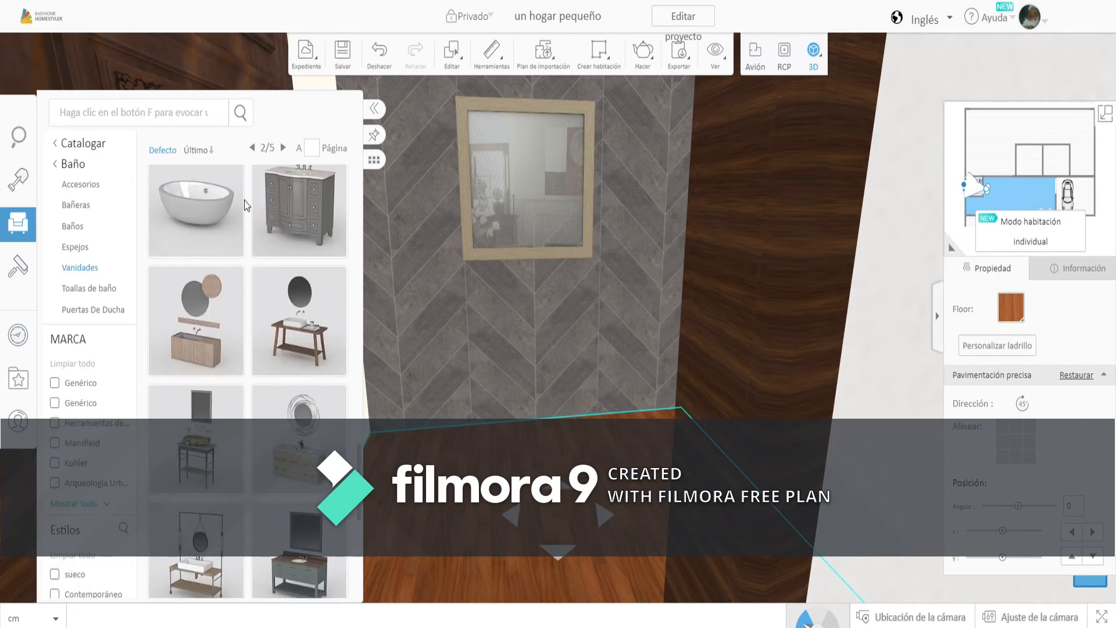
scroll(244, 200, down, 5)
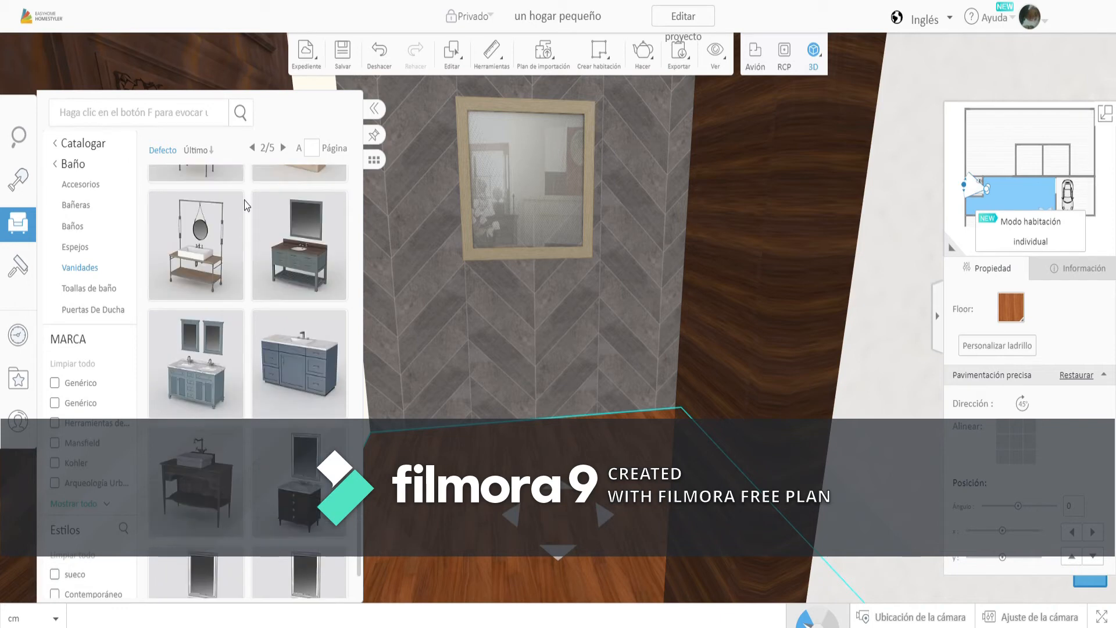
scroll(245, 205, down, 3)
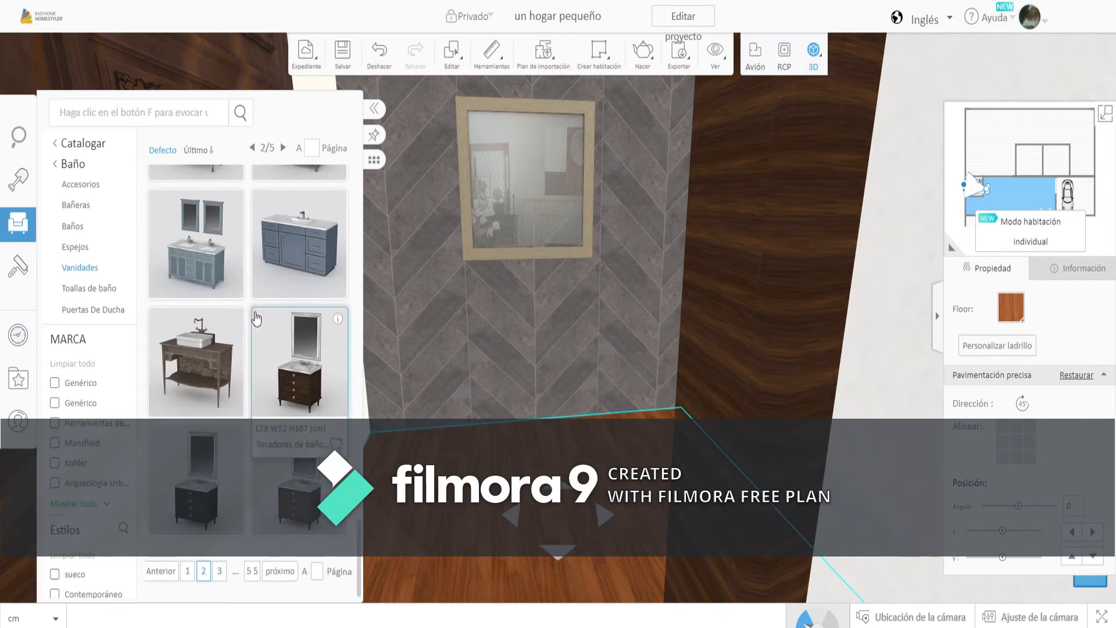
scroll(247, 310, up, 4)
scroll(247, 310, up, 4)
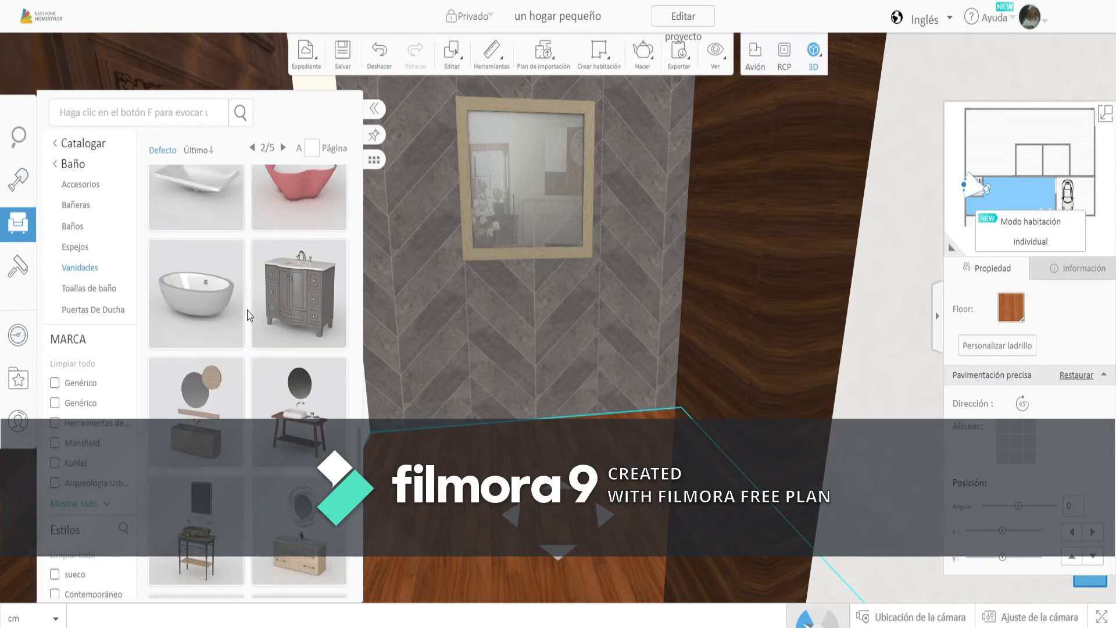
scroll(247, 311, down, 5)
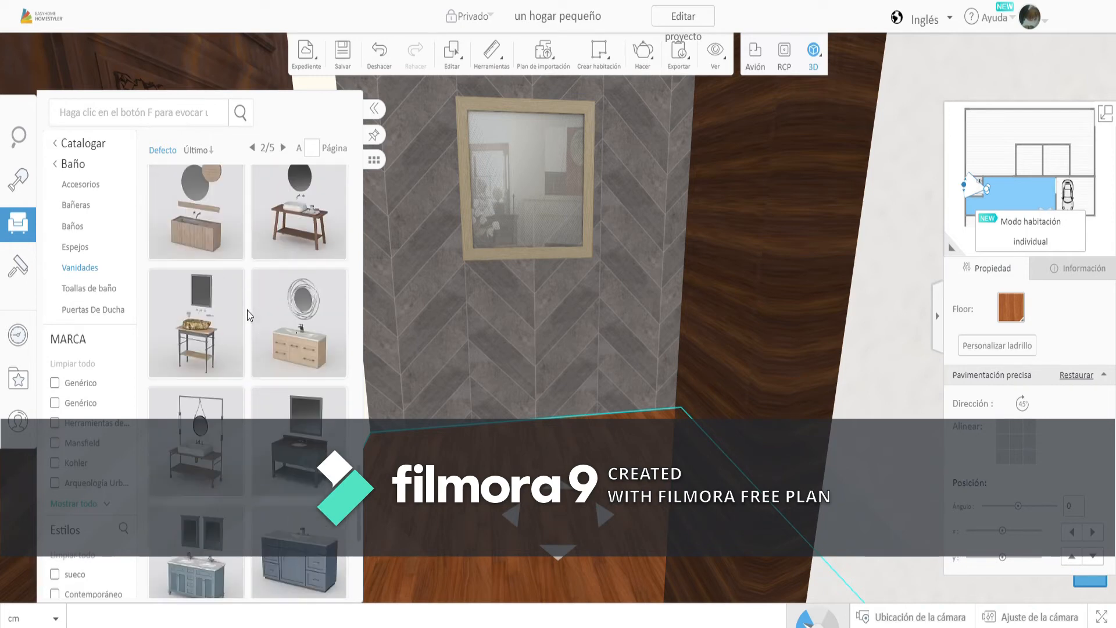
click(282, 332)
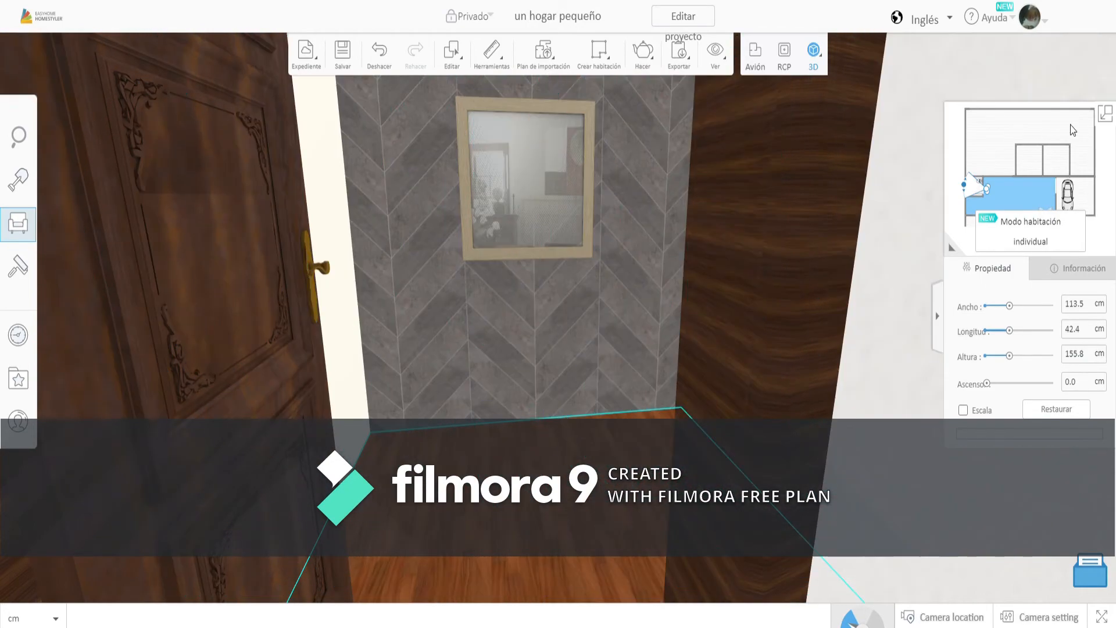
Switch to the floor plan and bring up the end of page 2 of Baño > Vanidades in the furniture catalog
click(1107, 114)
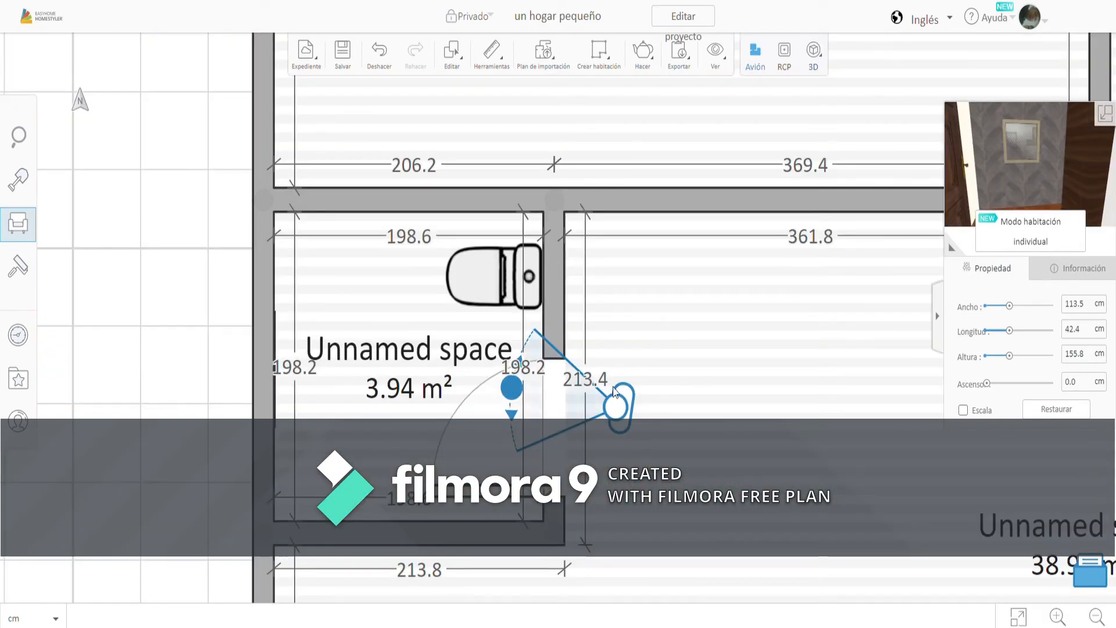
click(18, 224)
scroll(244, 320, down, 2)
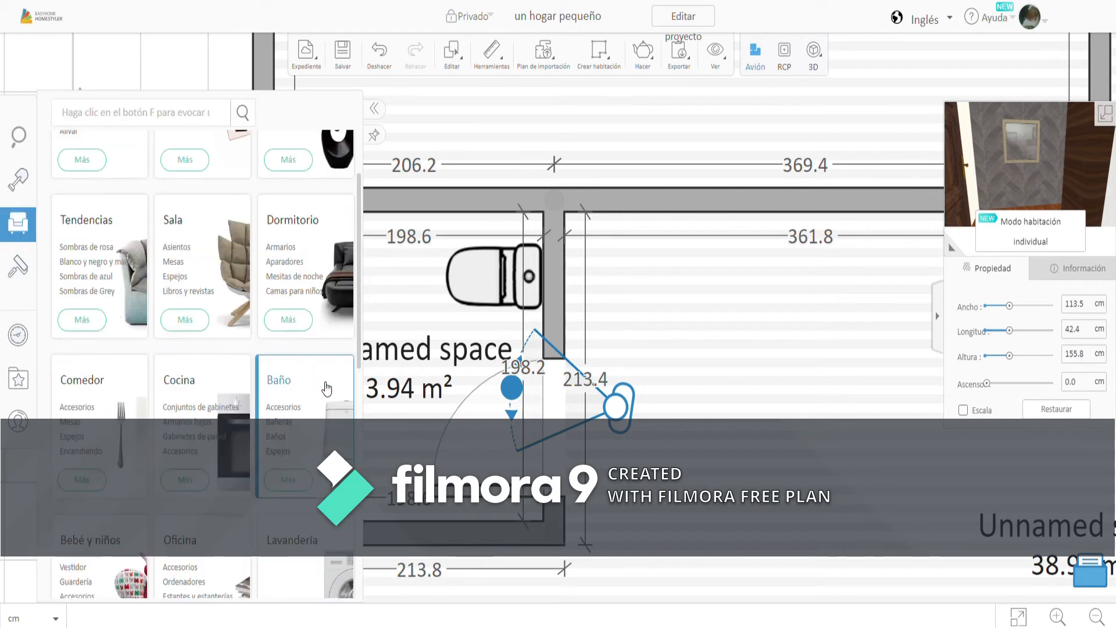
click(325, 388)
click(82, 267)
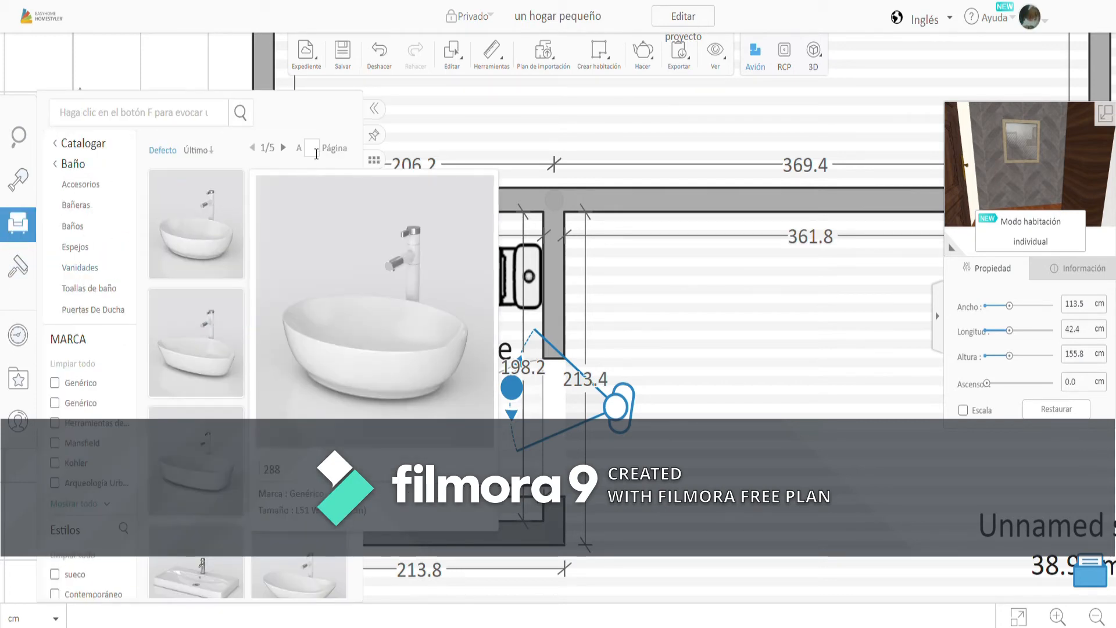
click(283, 148)
scroll(245, 310, down, 20)
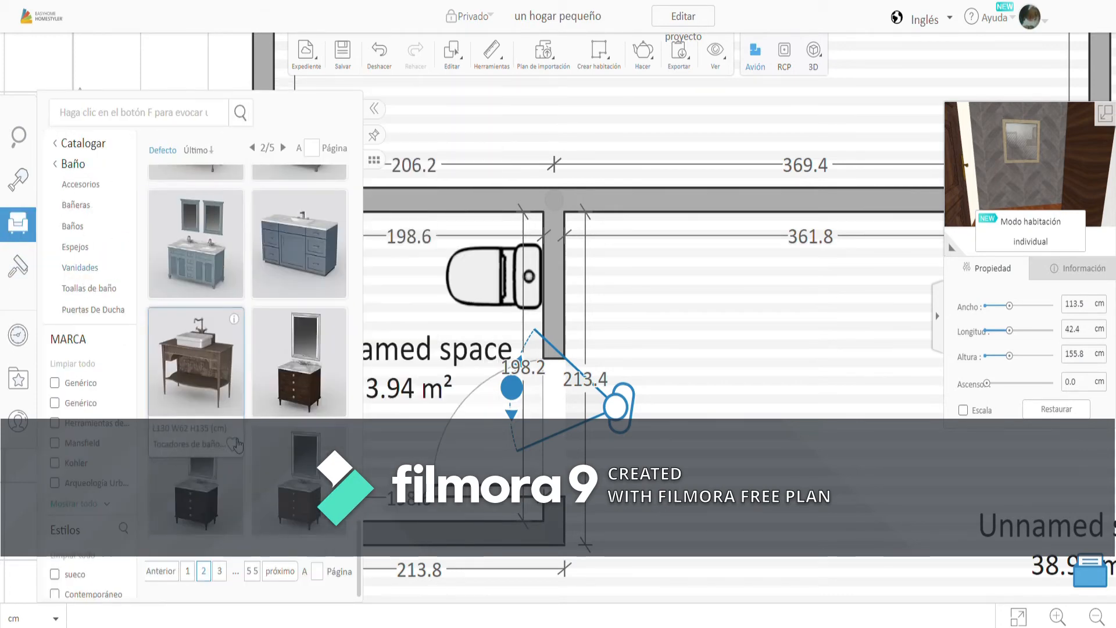
Try a black drawer vanity with mirror against the bathroom's outer wall opposite the door, and delete it
mouse_move(243, 439)
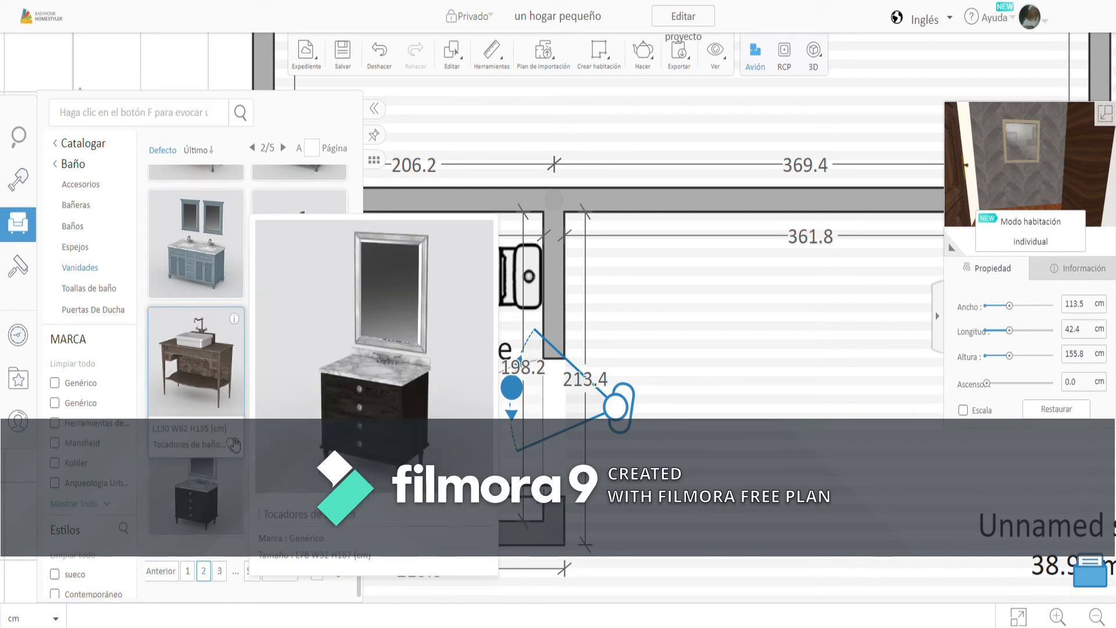
click(243, 439)
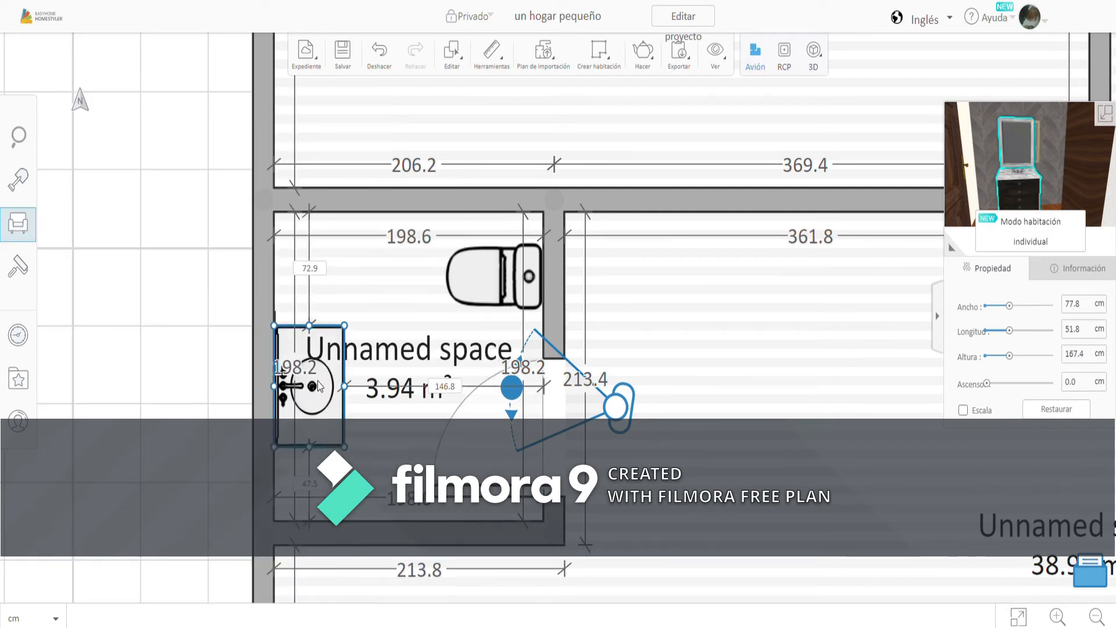
click(319, 372)
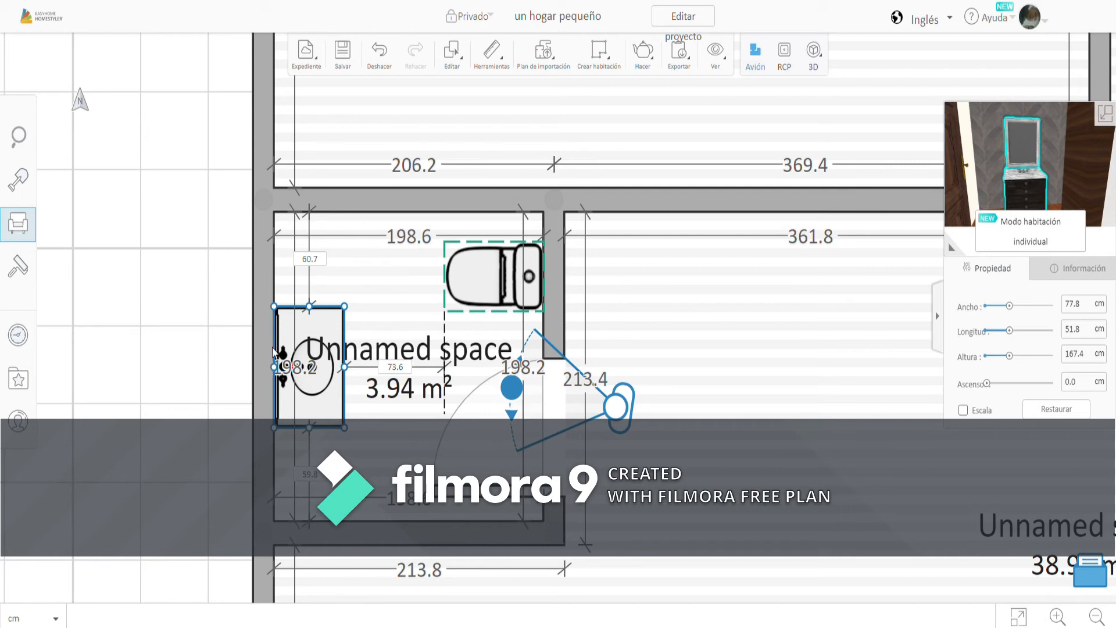
click(129, 269)
key(Delete)
Place the last drawer vanity with mirror from page 2 of Vanidades in the bathroom and shift it along the chevron wall towards the door handle
click(22, 220)
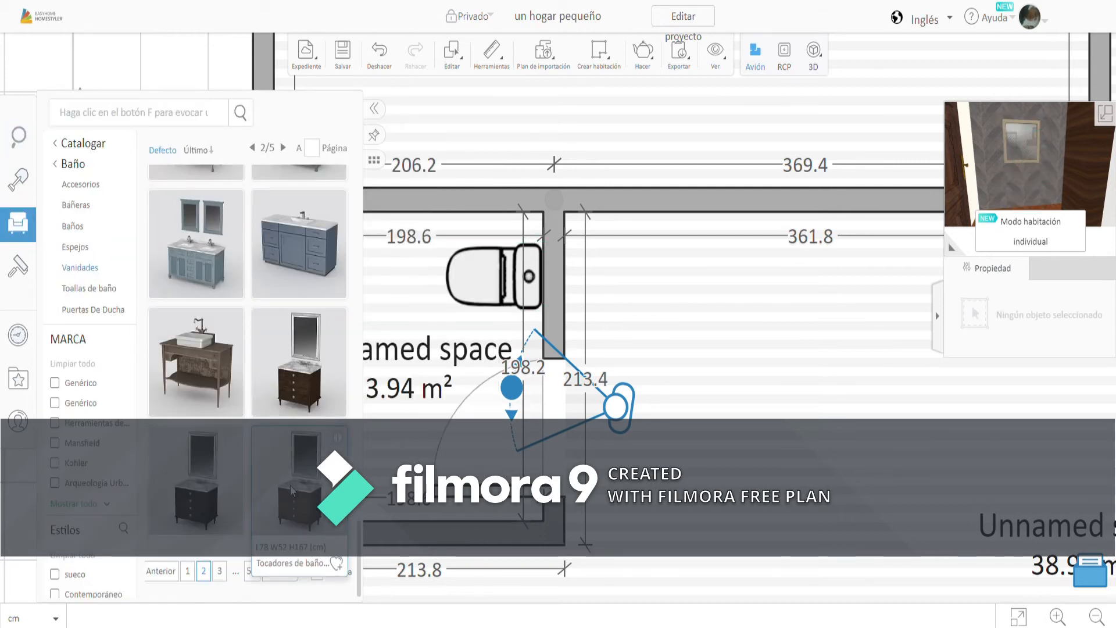
click(292, 491)
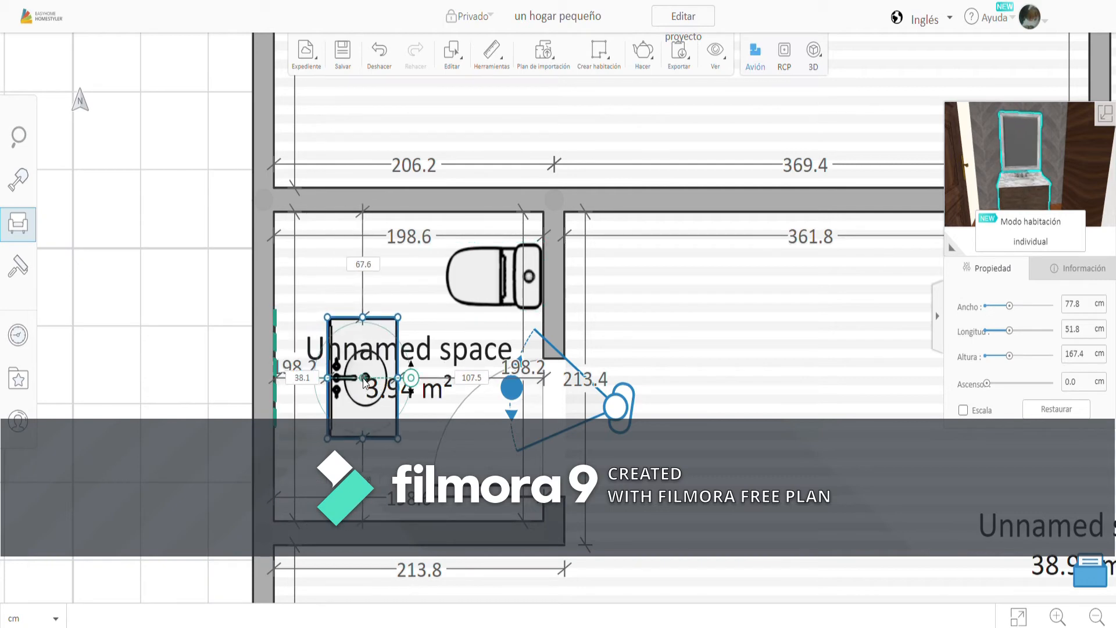
drag(628, 412, 279, 369)
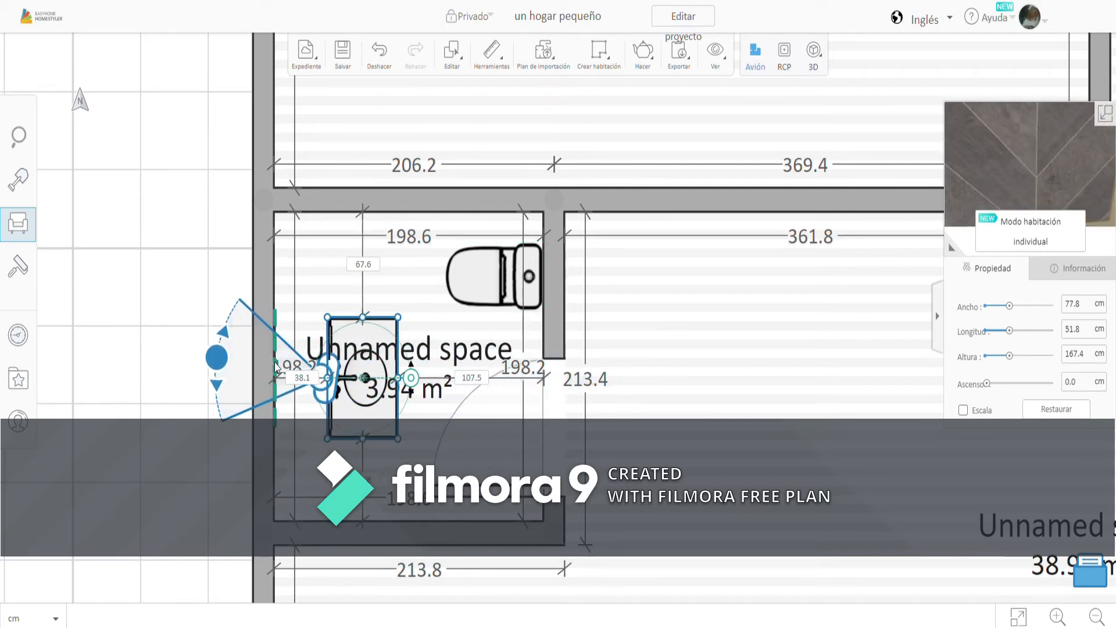
click(1073, 139)
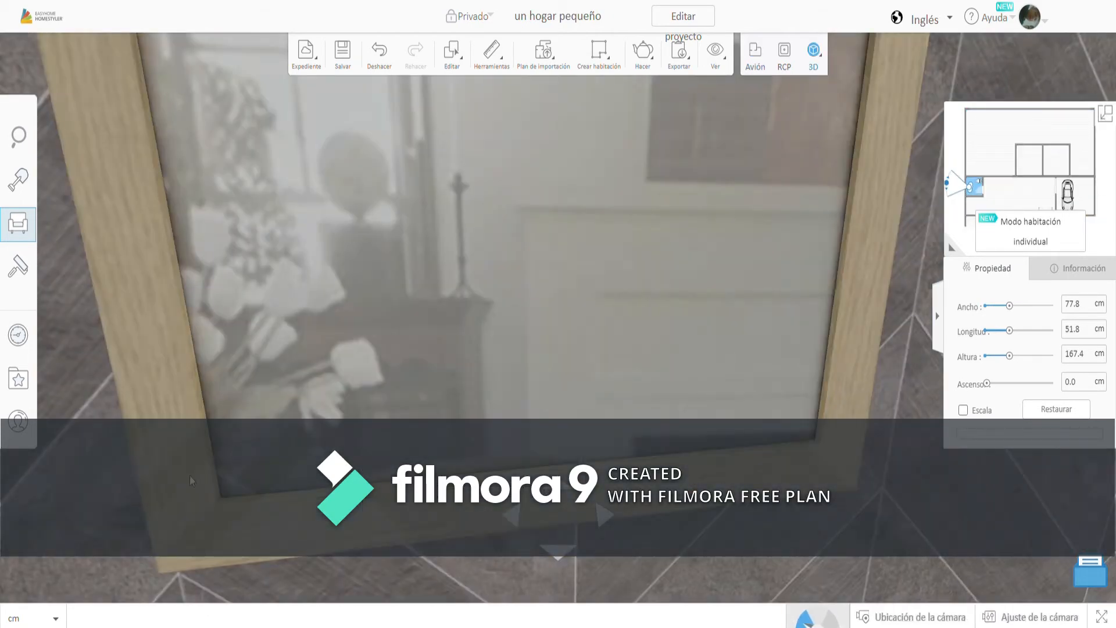
click(562, 554)
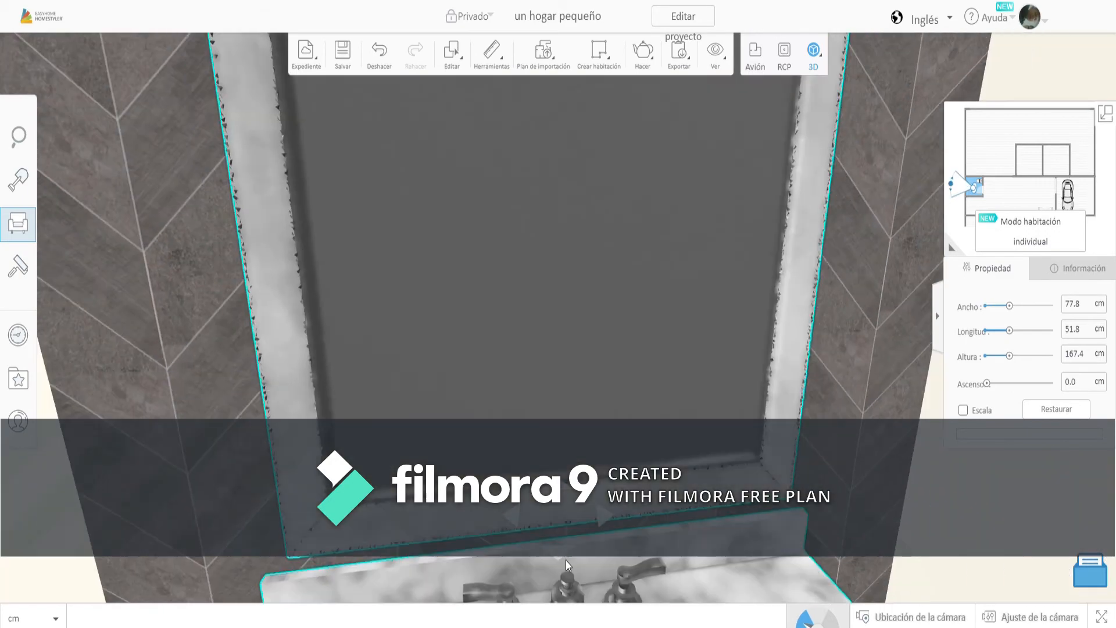
scroll(604, 371, down, 10)
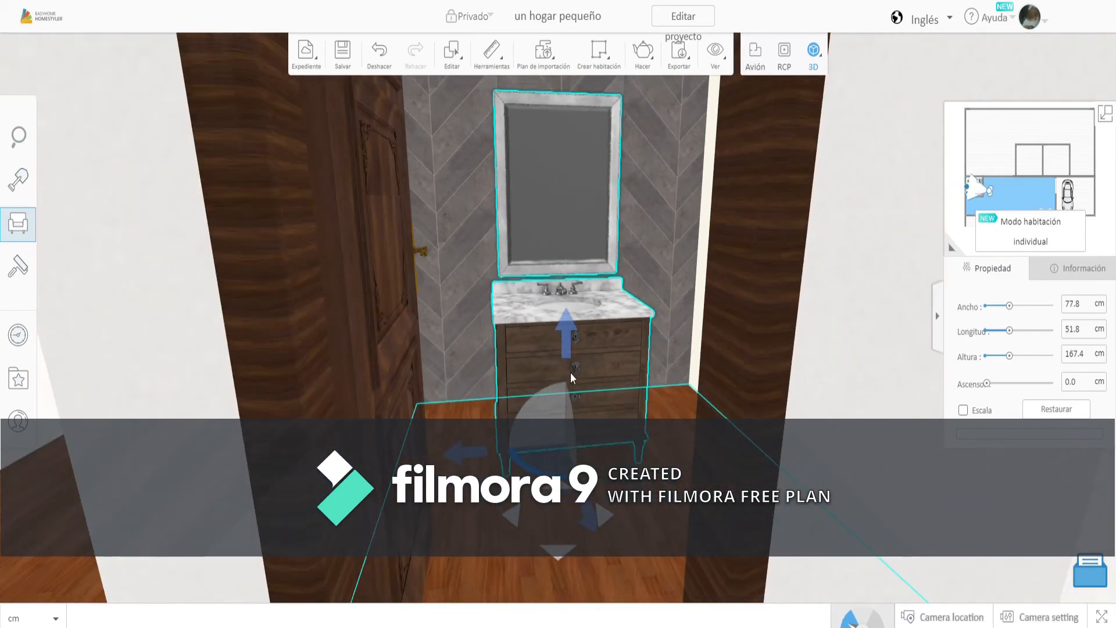
drag(570, 372, 425, 364)
Delete the wood-framed mirror from the chevron-tiled bathroom wall
click(585, 241)
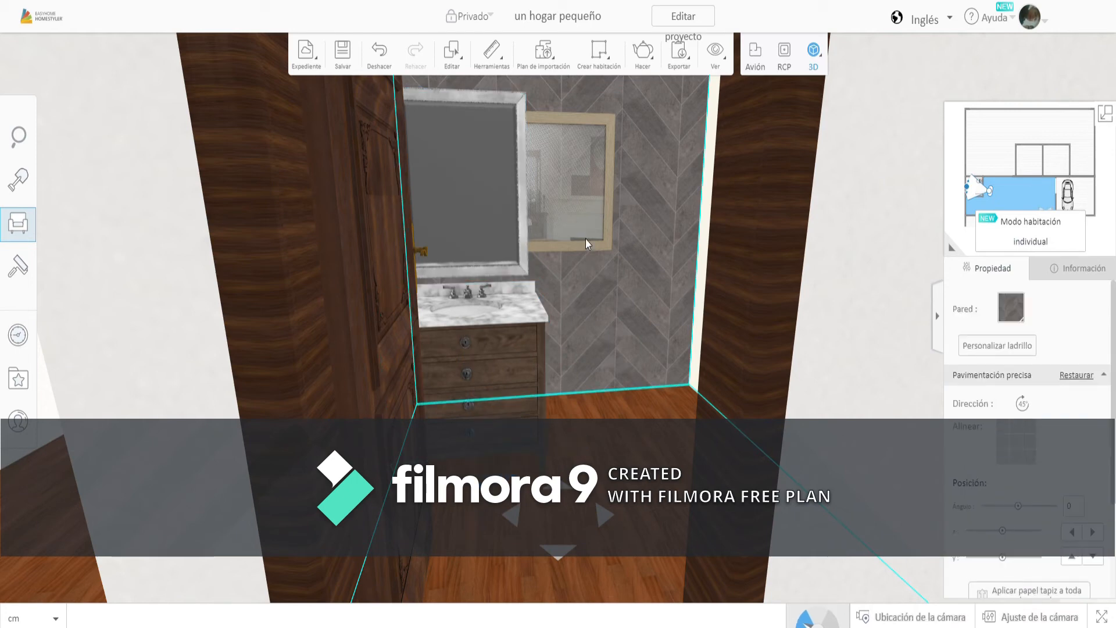
scroll(585, 239, up, 4)
click(616, 250)
key(Delete)
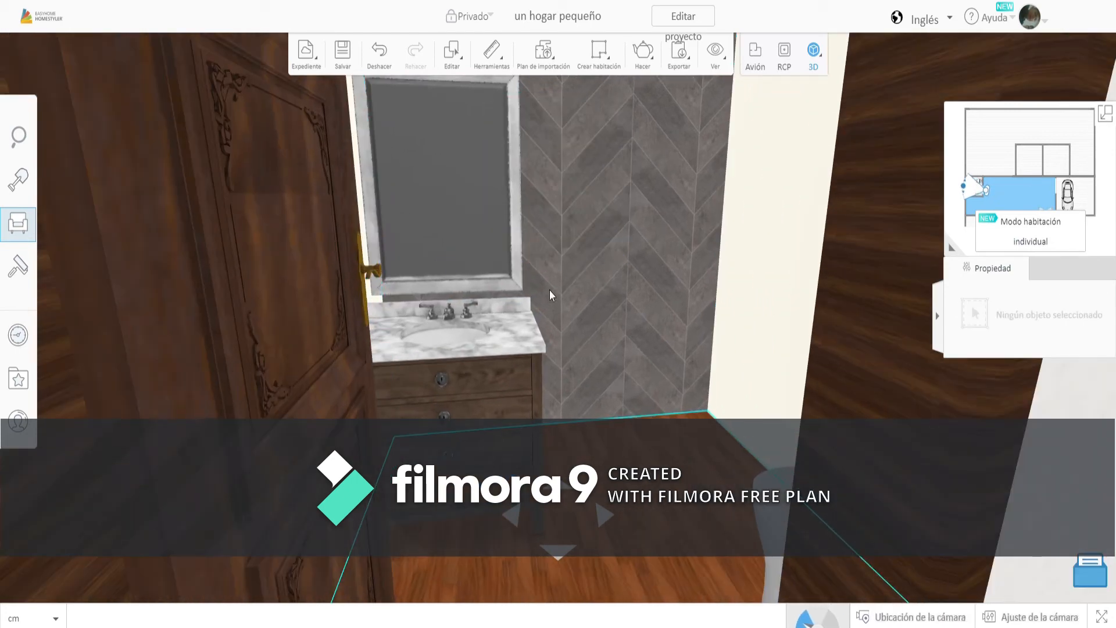
Move the vanity with mirror away from the door to the middle of the chevron-tiled wall
click(547, 353)
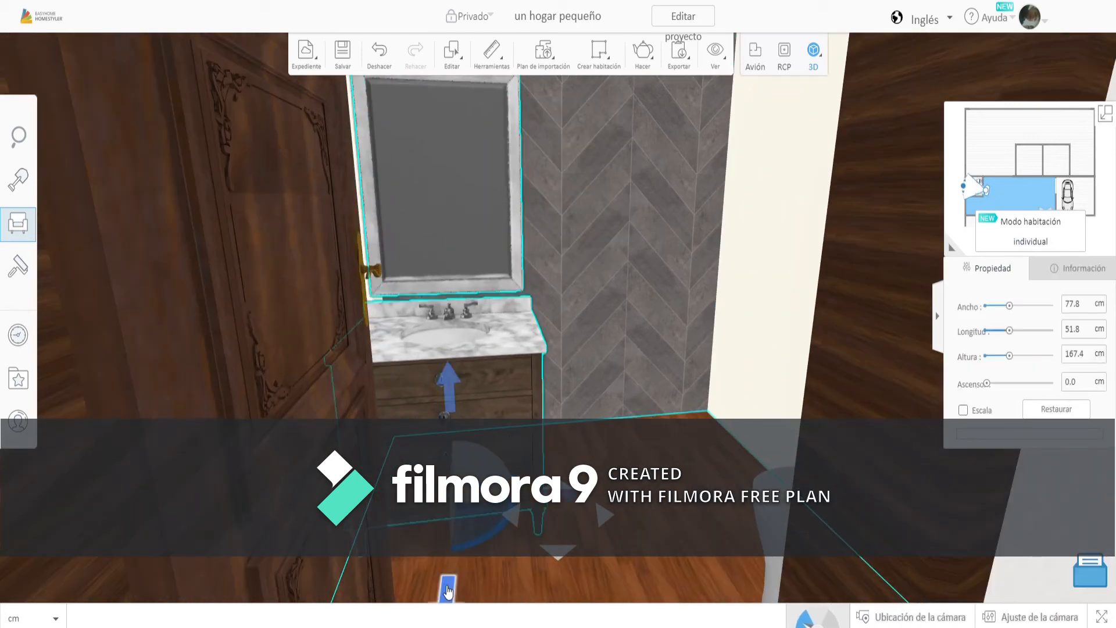
drag(448, 592, 662, 439)
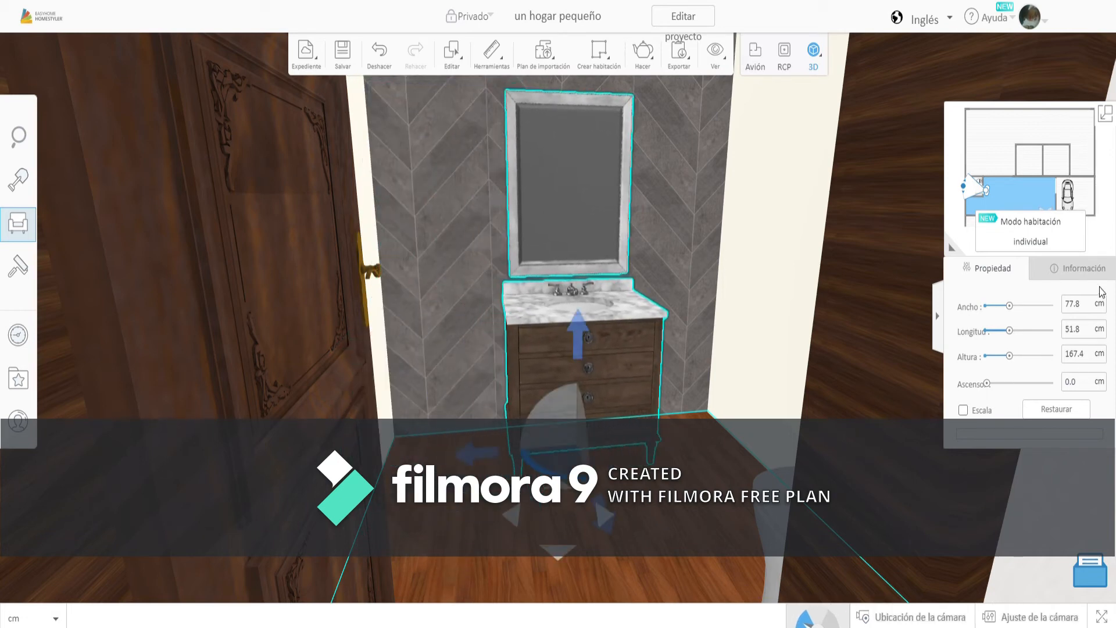
Open the vanity with mirror for material customisation and bring up the Color swatches
click(1077, 270)
click(1006, 268)
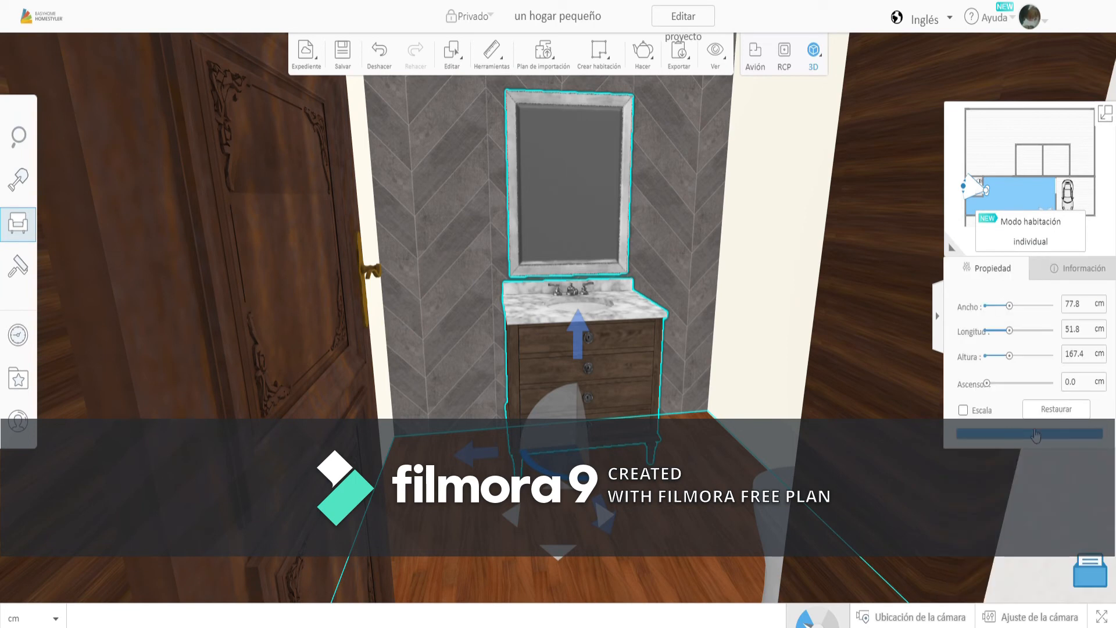
click(1031, 433)
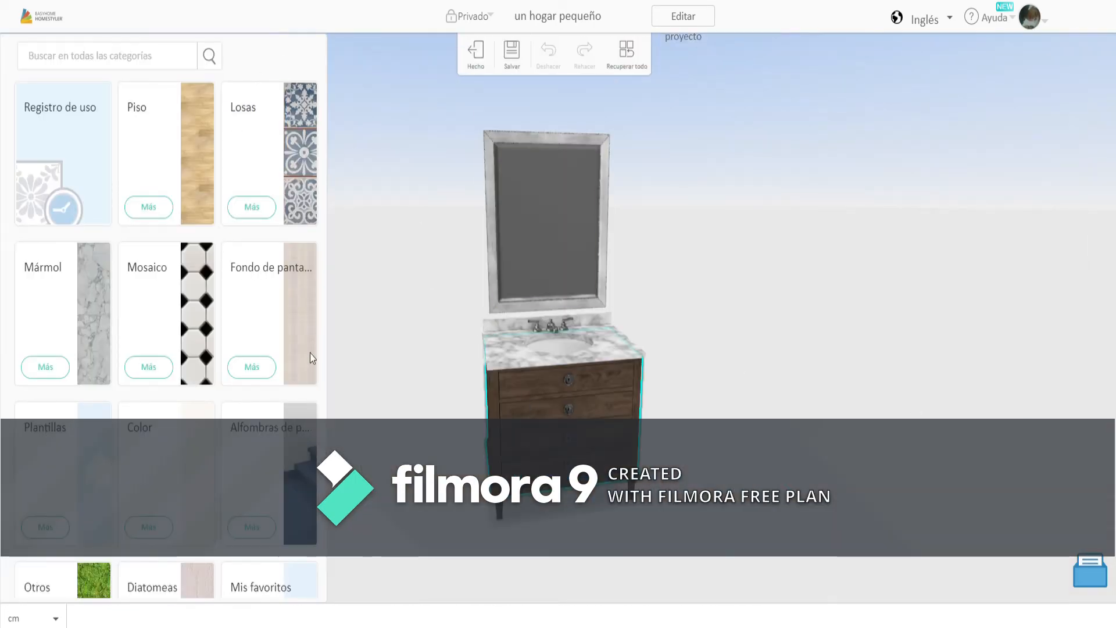
scroll(157, 325, down, 2)
click(176, 384)
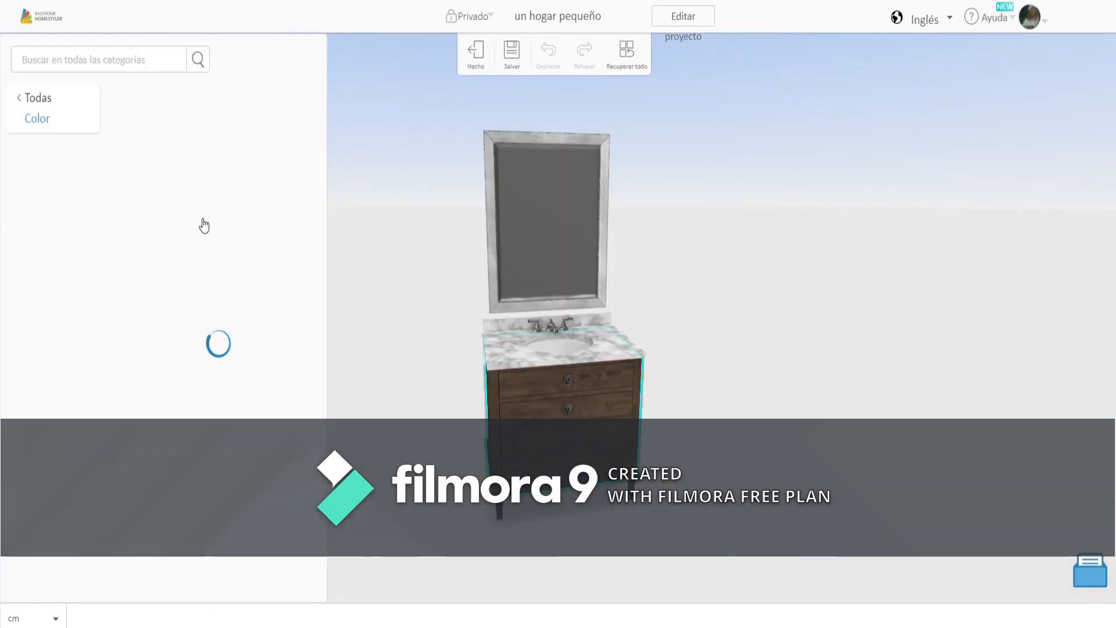
Try a beige and a muted purple swatch on the vanity's cabinet body
click(324, 585)
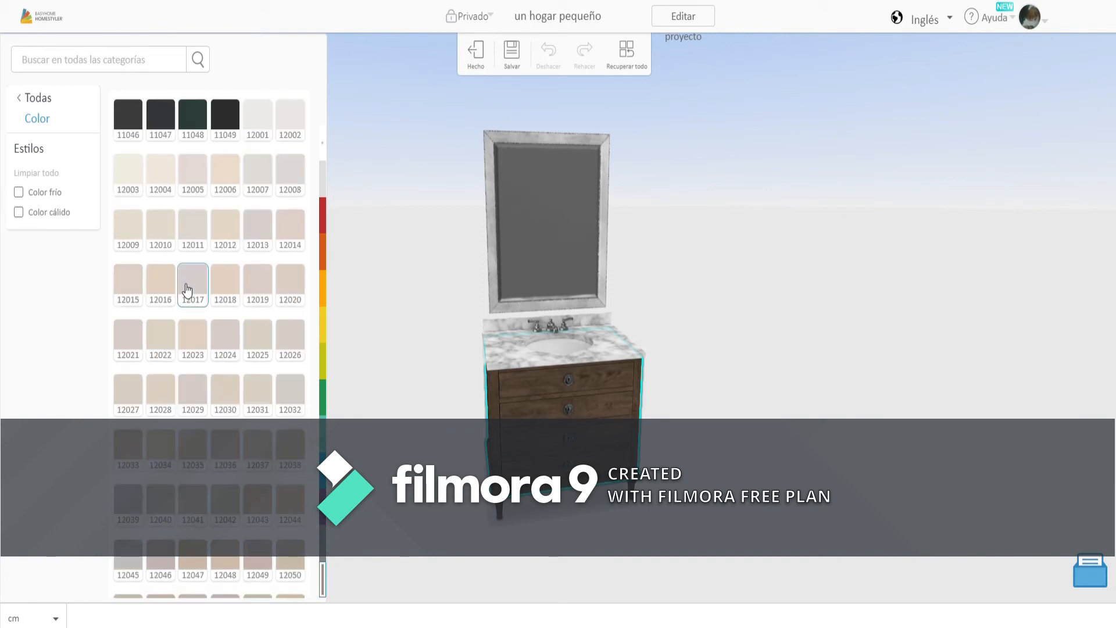
scroll(221, 512, up, 2)
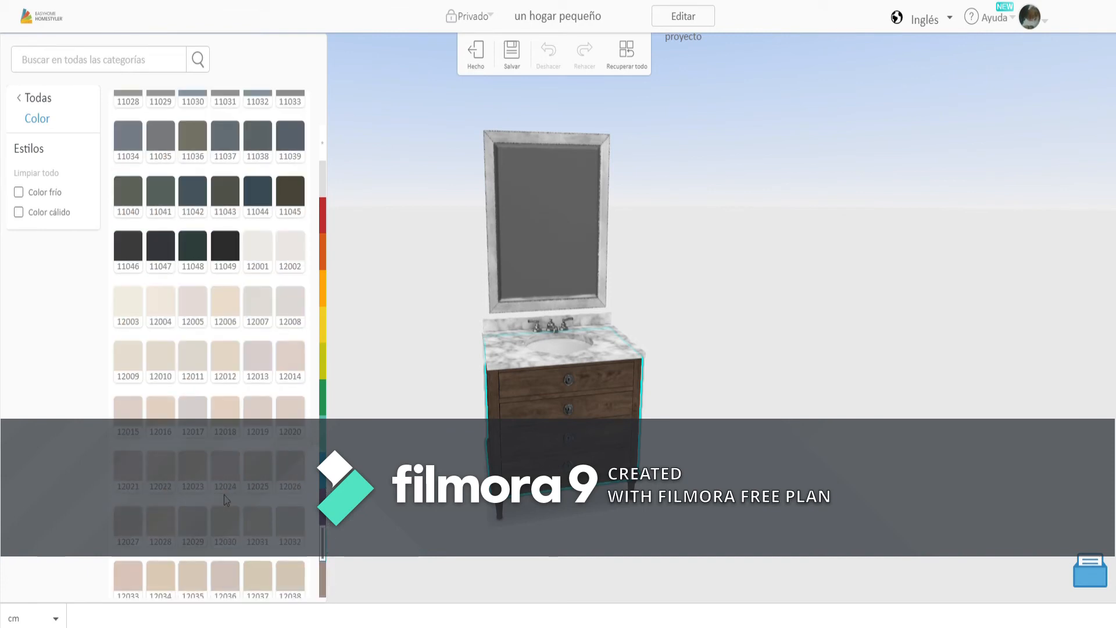
click(231, 535)
scroll(186, 367, up, 15)
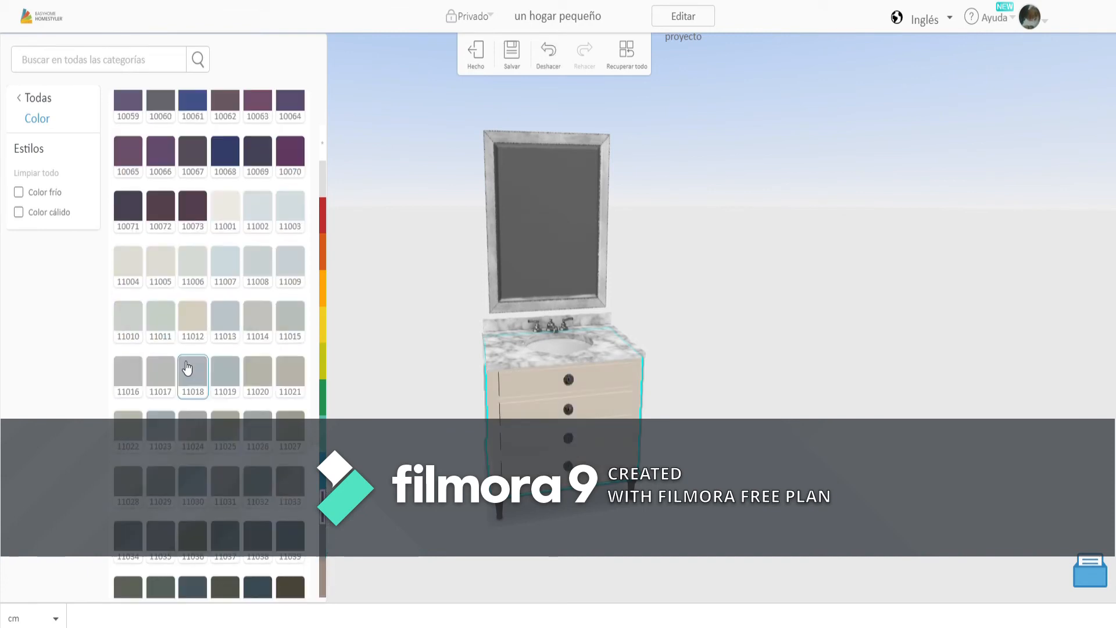
click(294, 442)
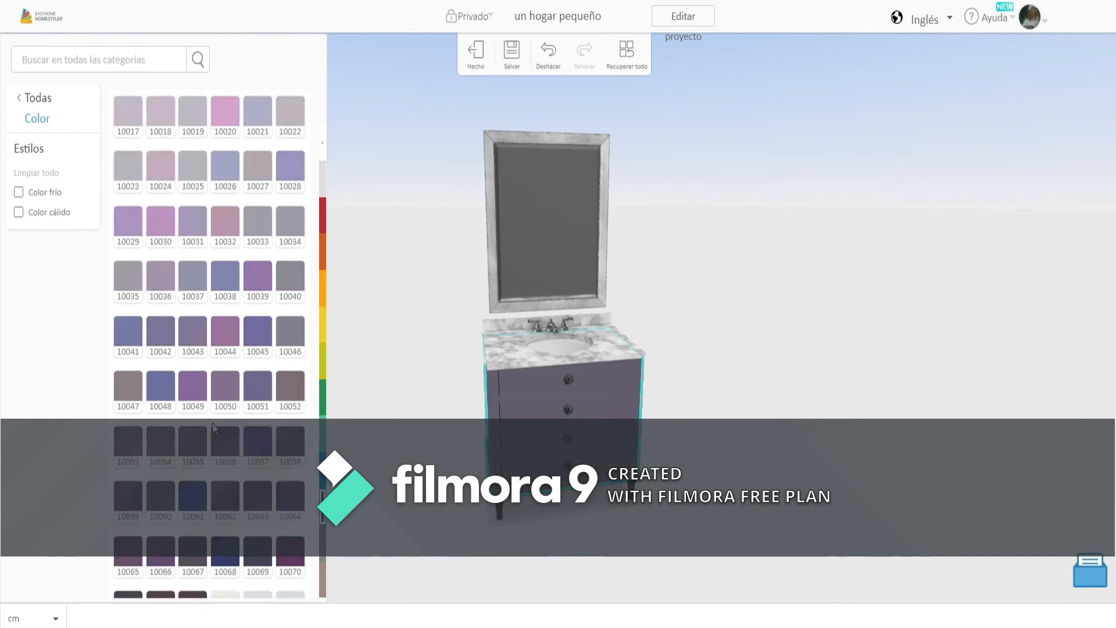
Try a blue-grey swatch and colour 11033 on the vanity's cabinet body
scroll(231, 393, up, 20)
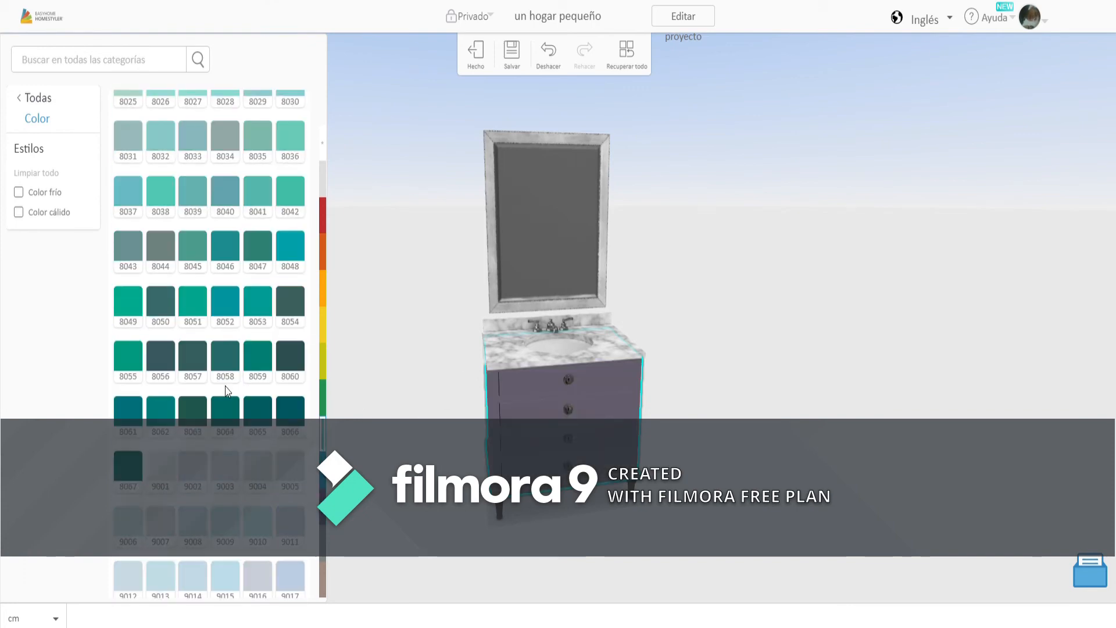
scroll(231, 392, up, 20)
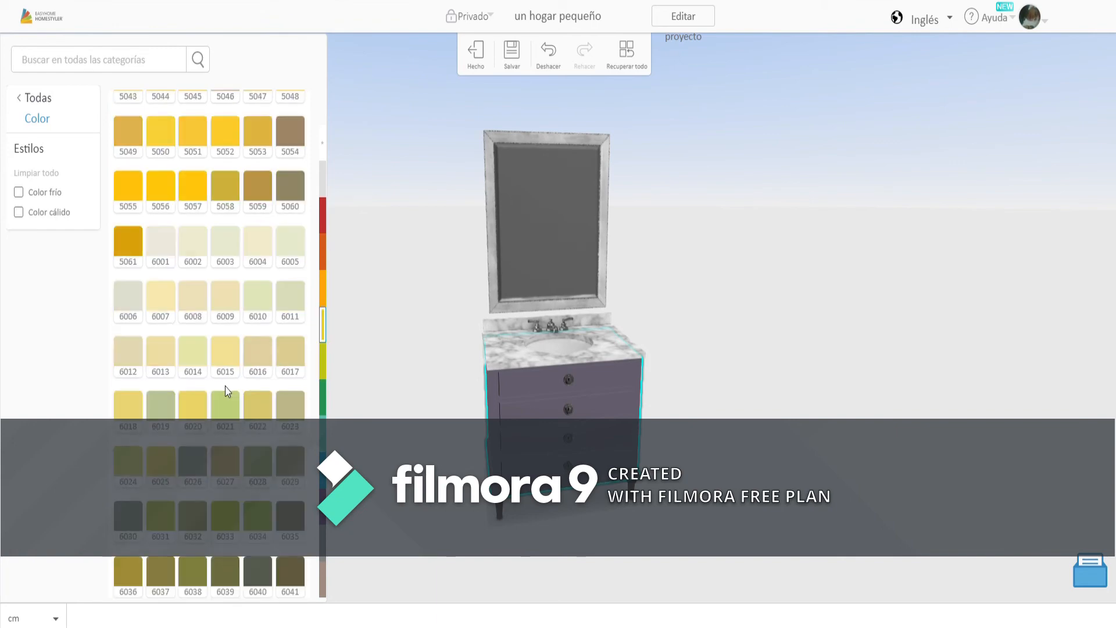
scroll(228, 392, up, 3)
scroll(231, 293, down, 15)
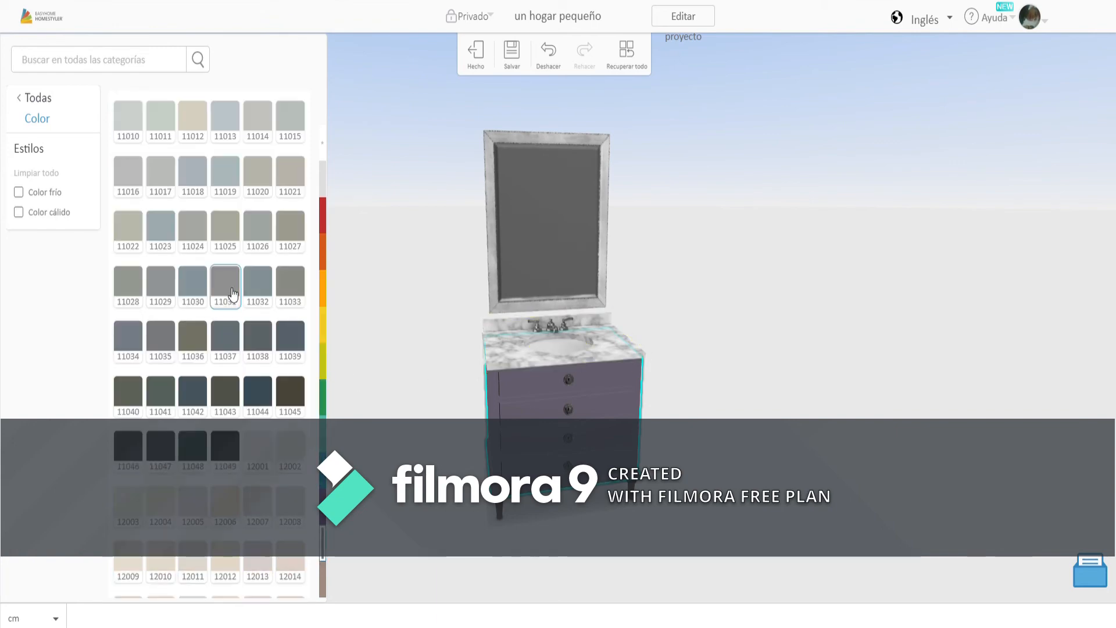
click(145, 331)
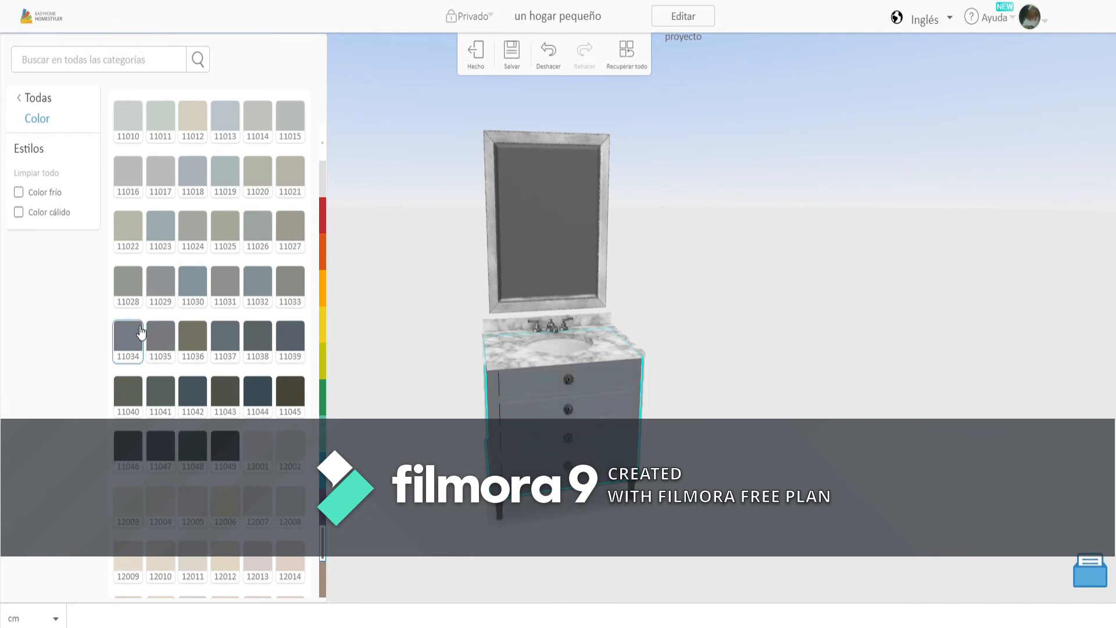
click(296, 282)
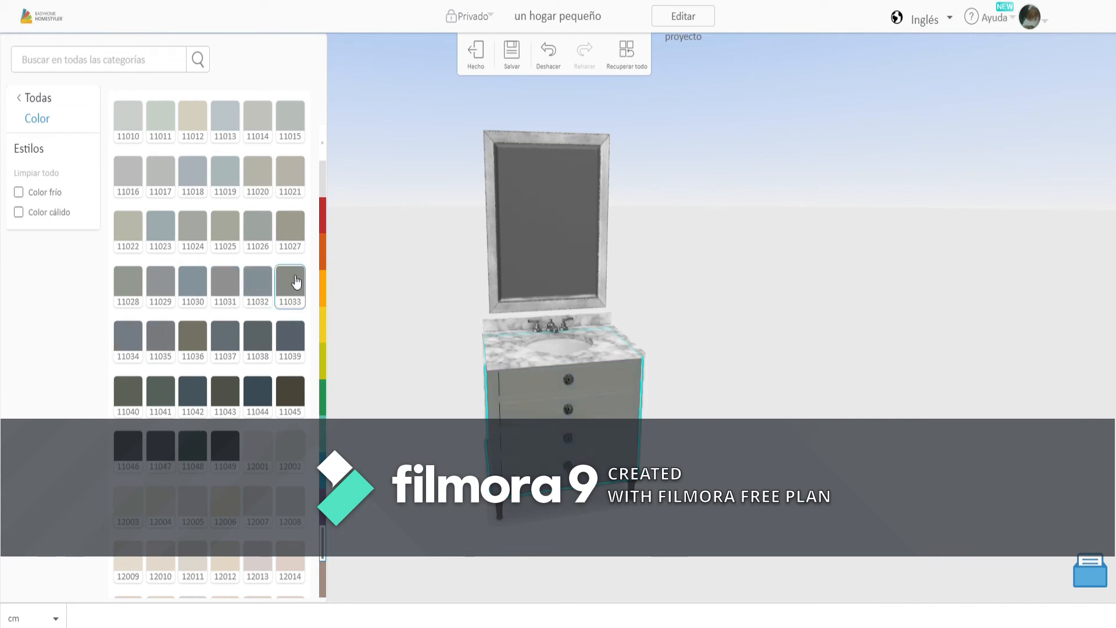
Try white on the drawer knobs and recolour them dark grey
click(508, 358)
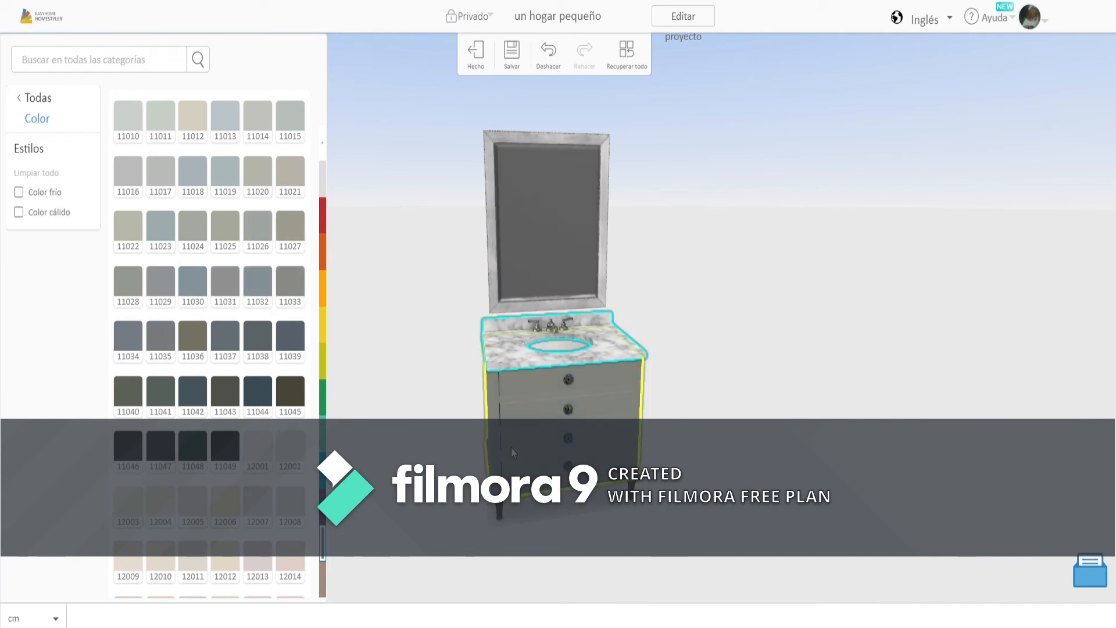
click(573, 444)
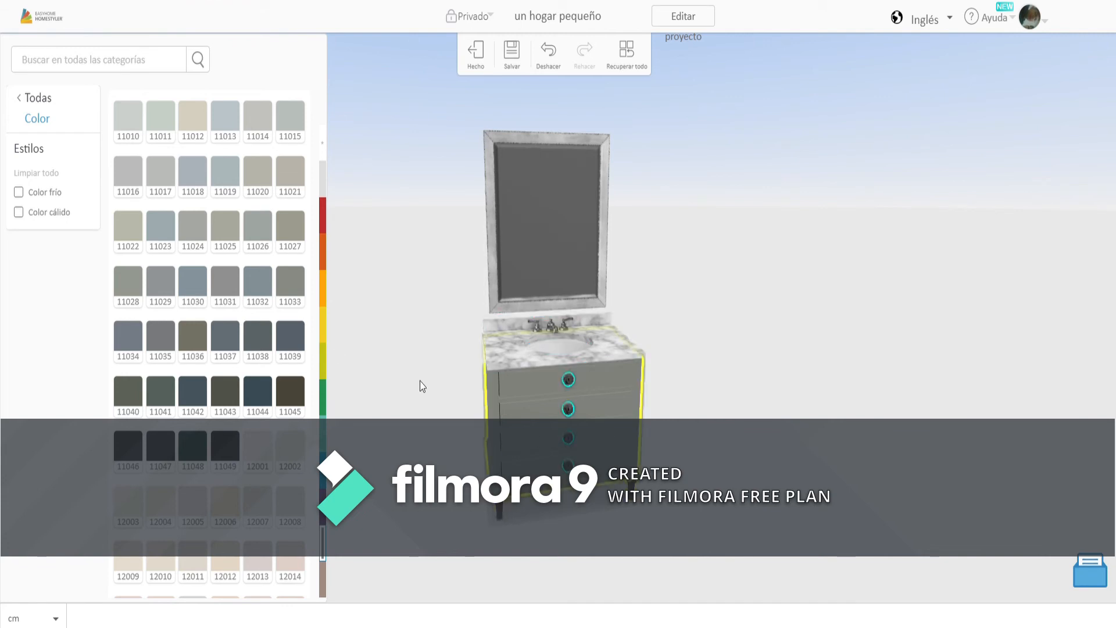
scroll(219, 315, up, 10)
click(324, 178)
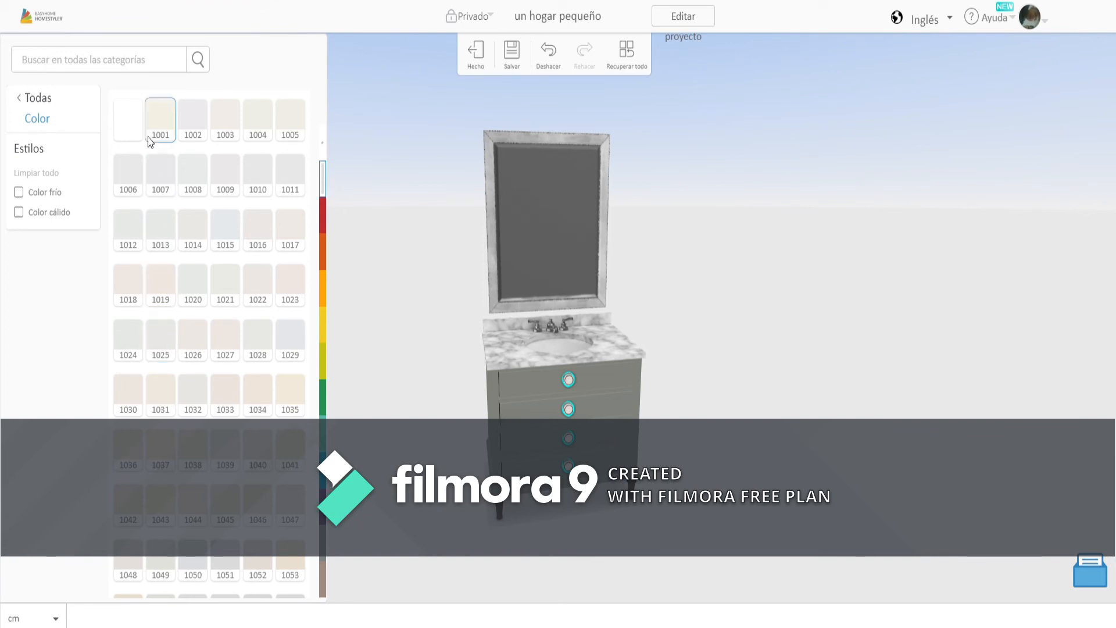
scroll(195, 347, down, 5)
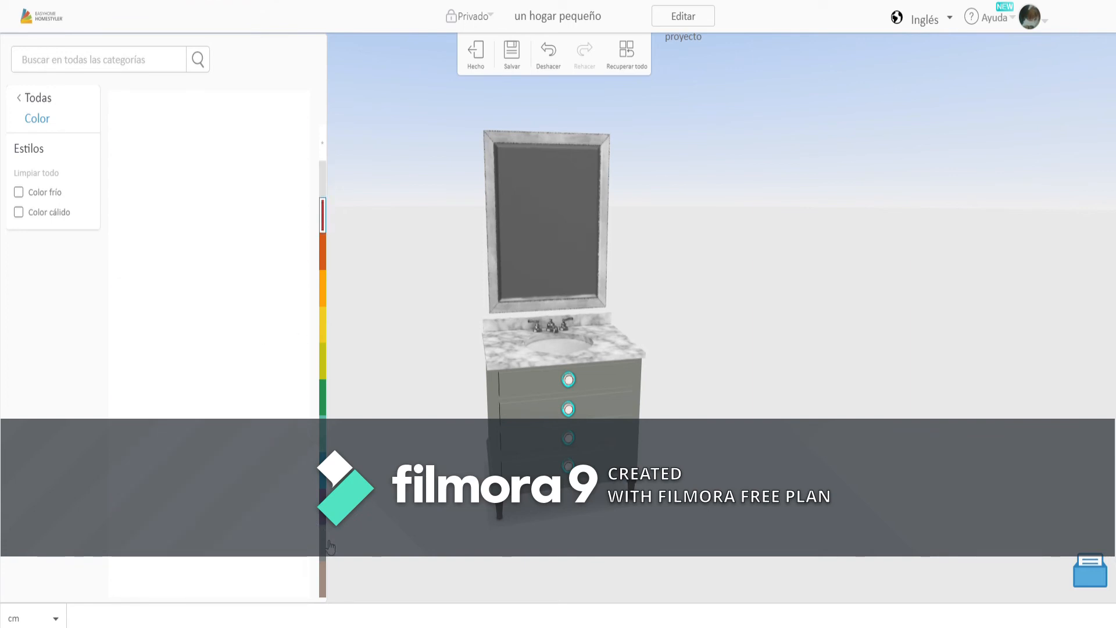
click(323, 543)
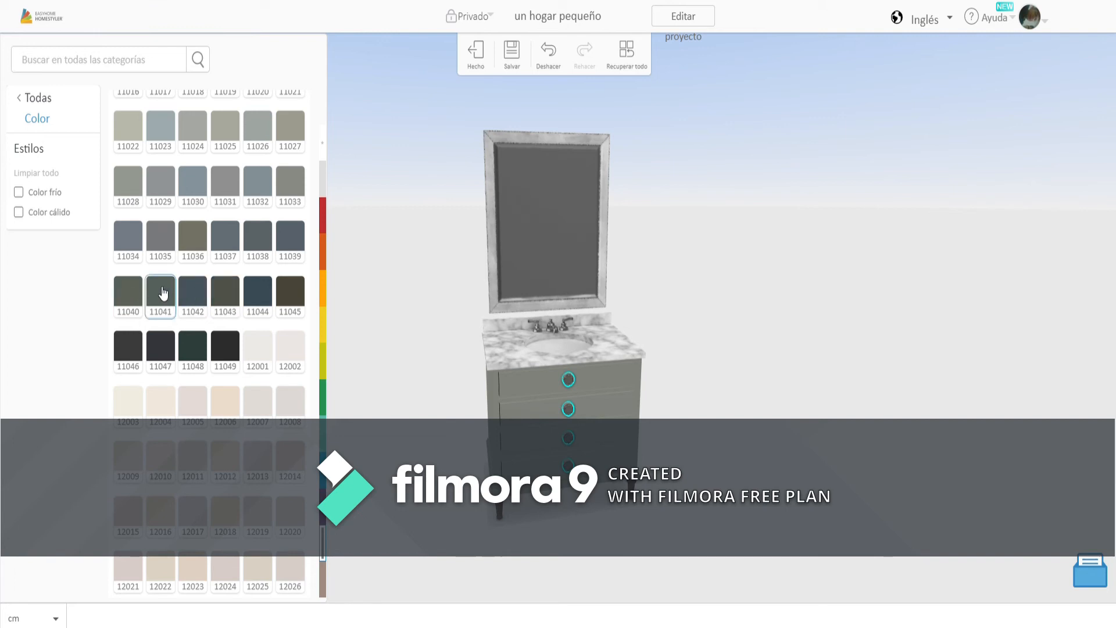
Apply the Arabscato finish from the Mármol category to the vanity's countertop
click(499, 349)
click(42, 99)
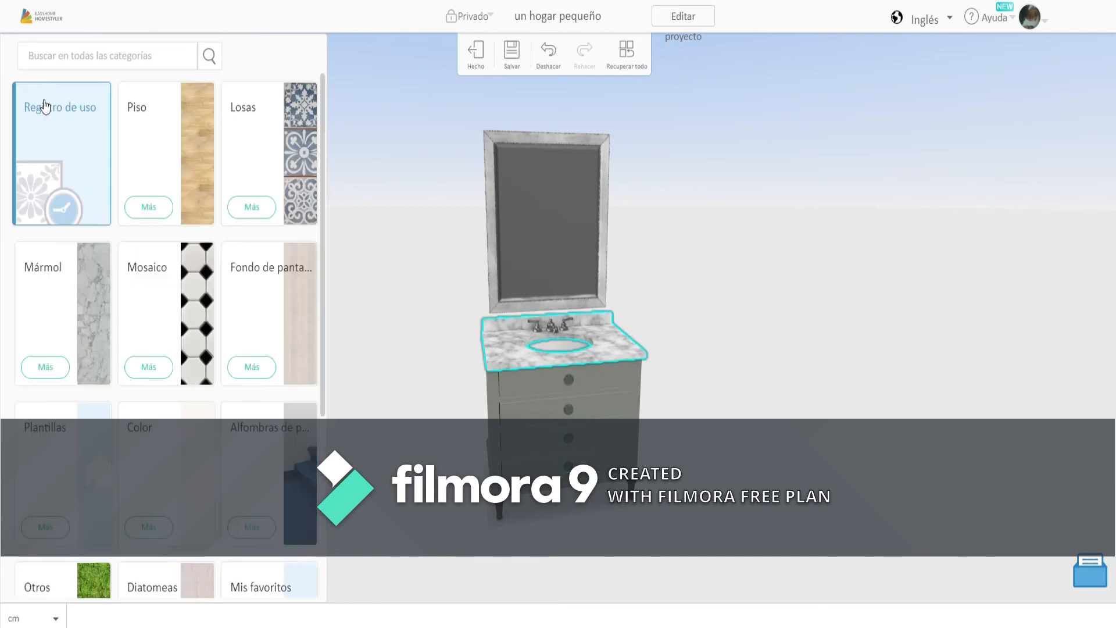
click(77, 253)
click(199, 181)
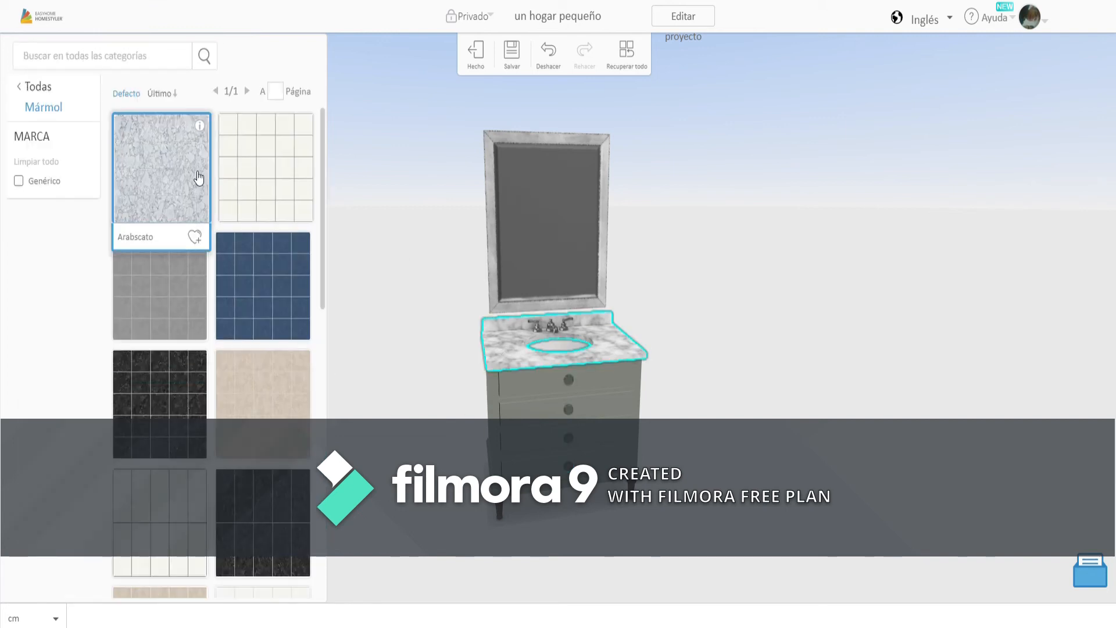
Try other Mármol finishes on the countertop, including cream, grey and sand tiles, and return it to Arabscato
click(242, 188)
click(261, 300)
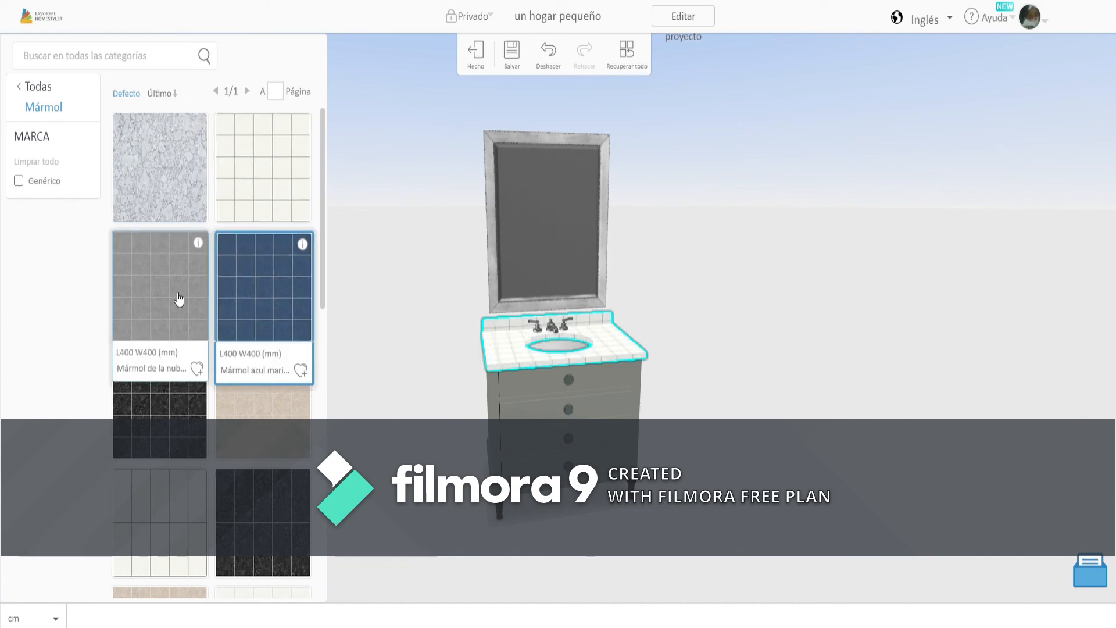
click(180, 302)
scroll(184, 302, down, 3)
click(192, 227)
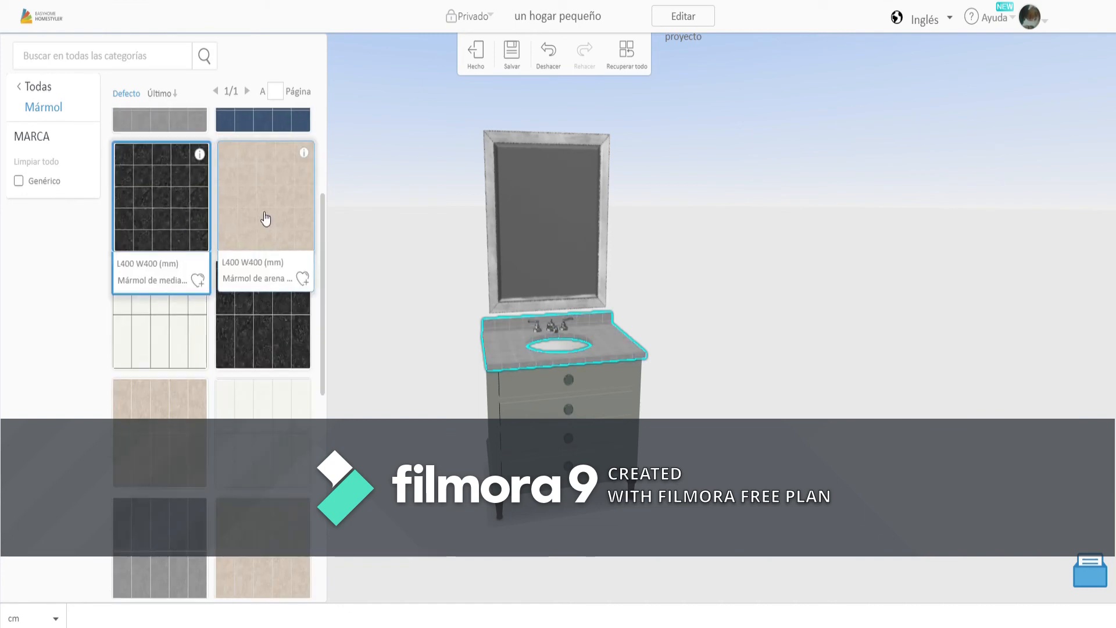
click(264, 217)
click(198, 325)
scroll(176, 325, down, 2)
scroll(178, 279, down, 5)
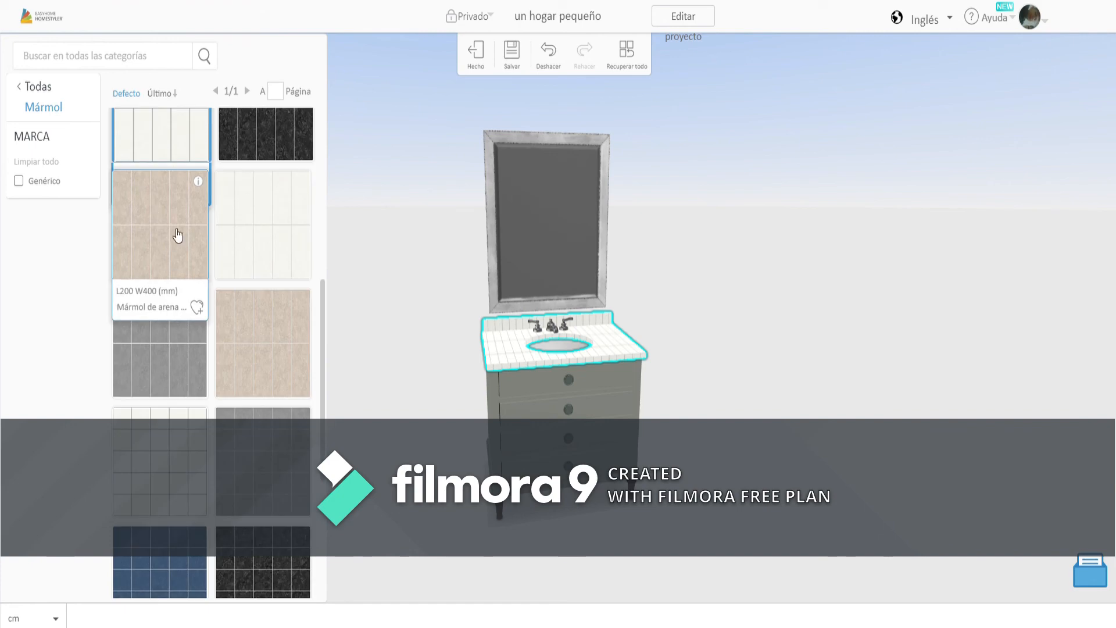
click(167, 406)
scroll(168, 406, up, 7)
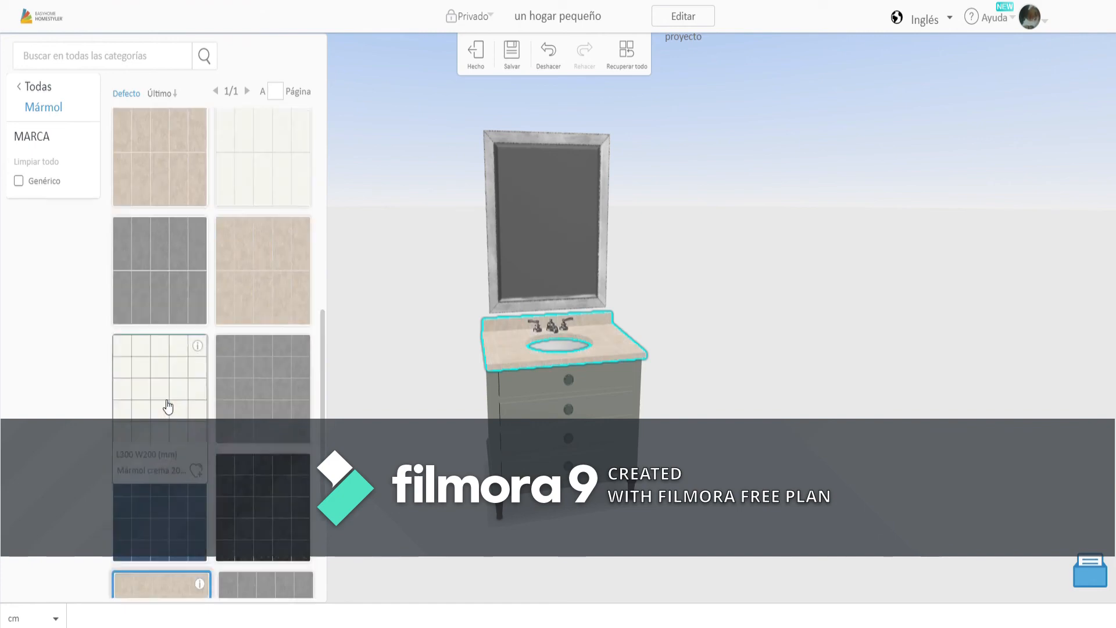
click(197, 189)
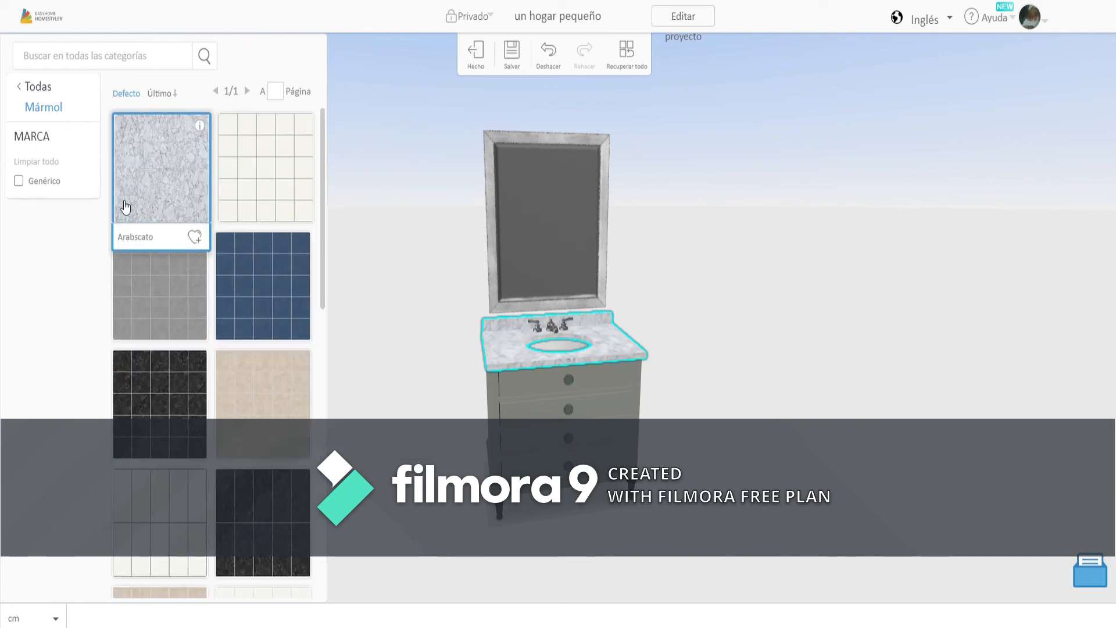
Recolour the vanity's cabinet body and the mirror frame in the cream Color swatch 1001
click(523, 375)
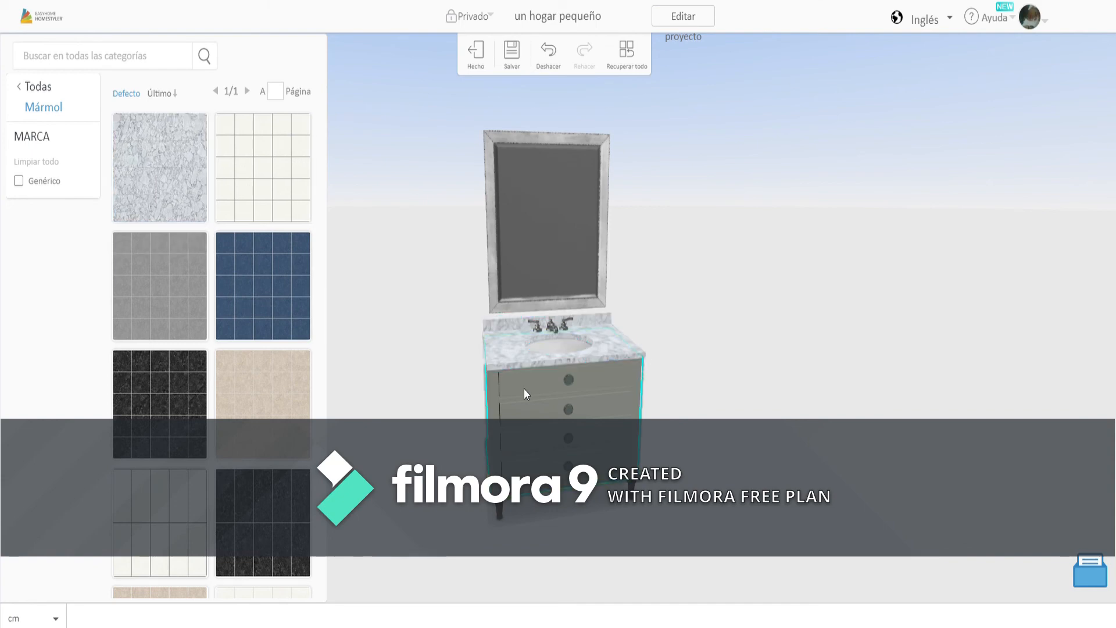
click(33, 87)
scroll(178, 214, down, 3)
click(180, 257)
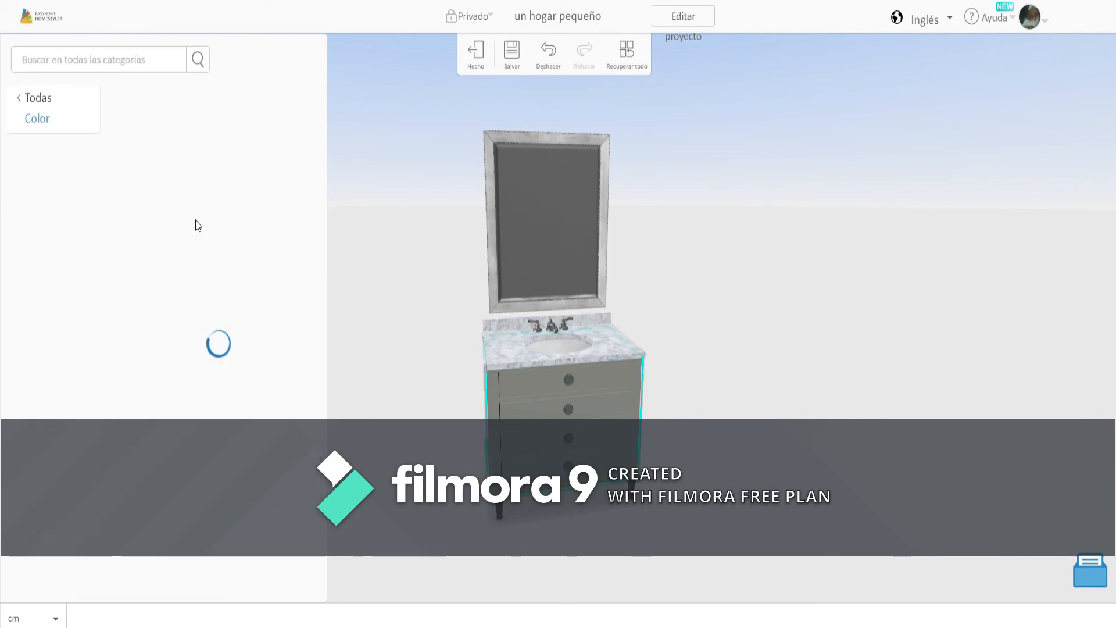
click(176, 239)
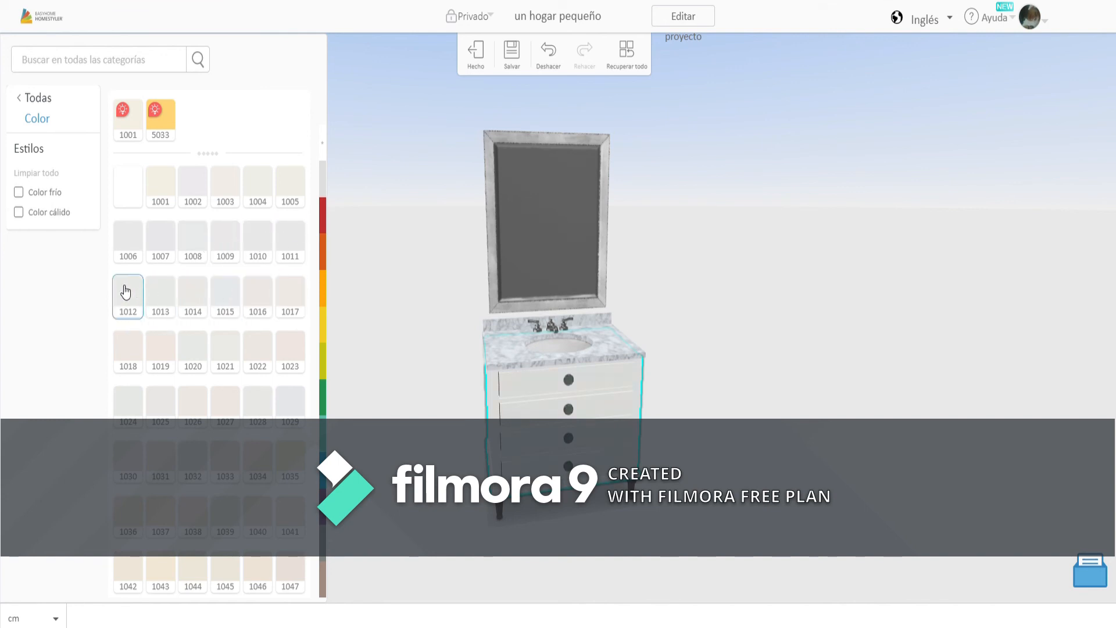
click(493, 279)
click(227, 255)
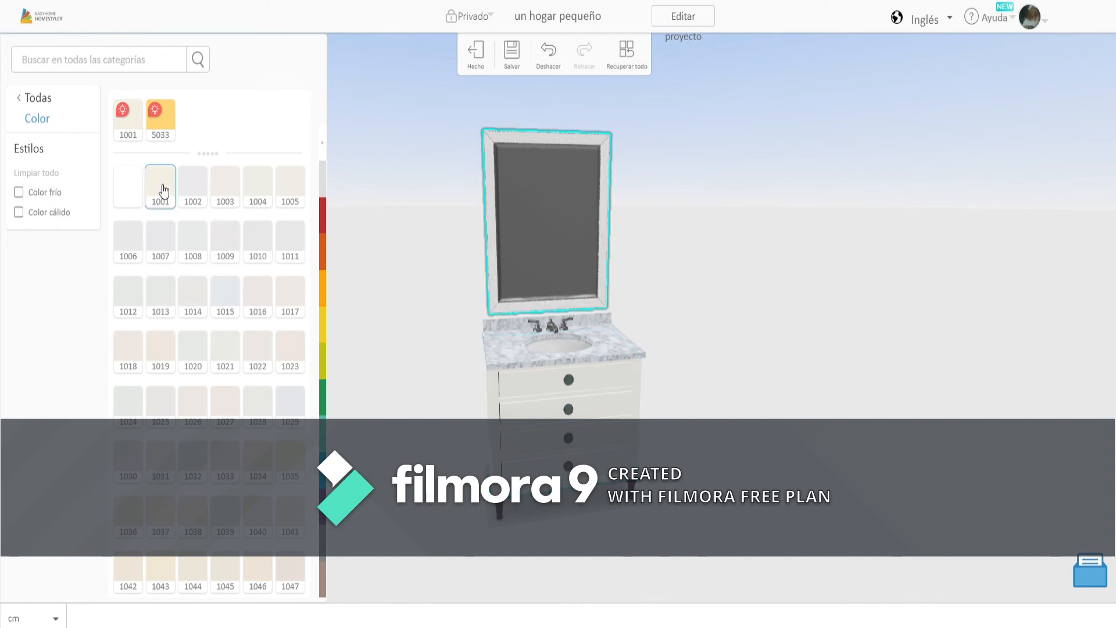
click(519, 414)
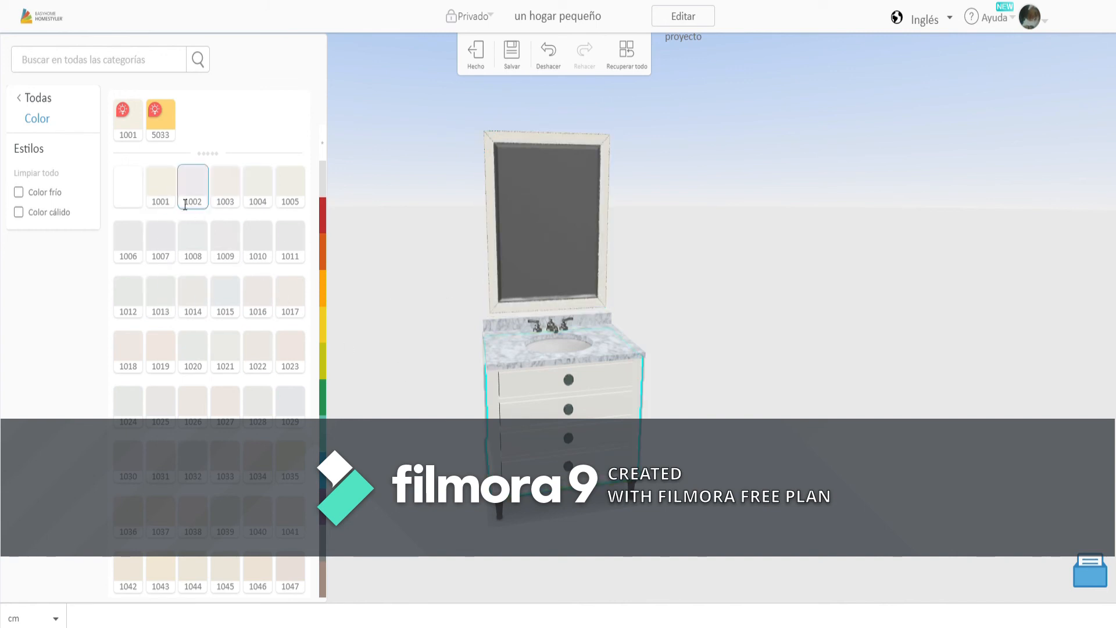
Try a pink colour on the drawer knobs, undo it, and finish customising the vanity
click(578, 276)
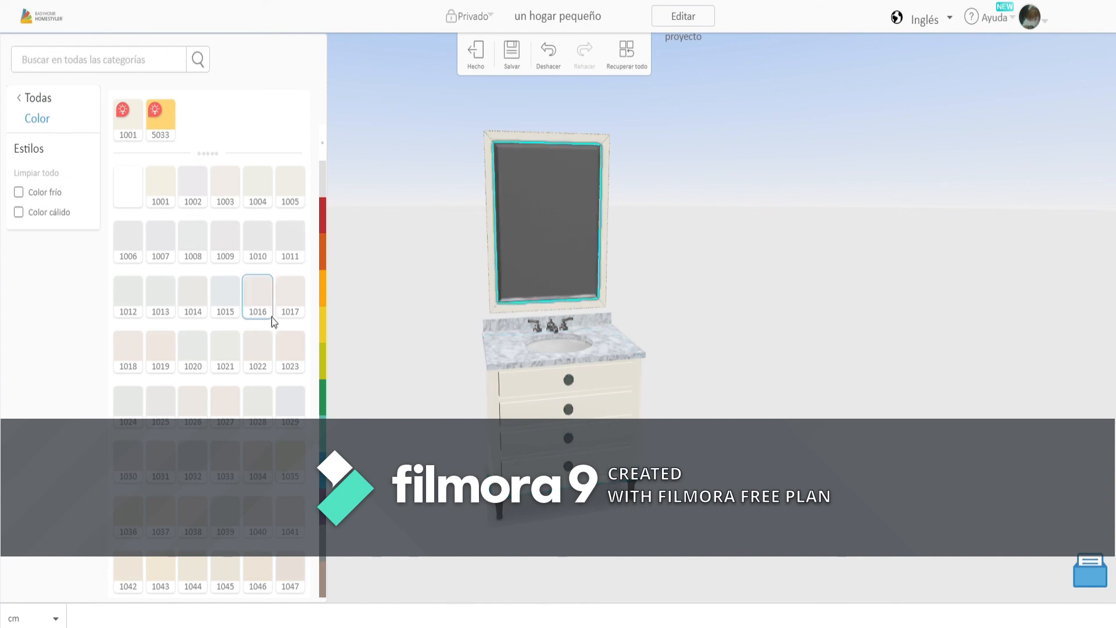
click(571, 441)
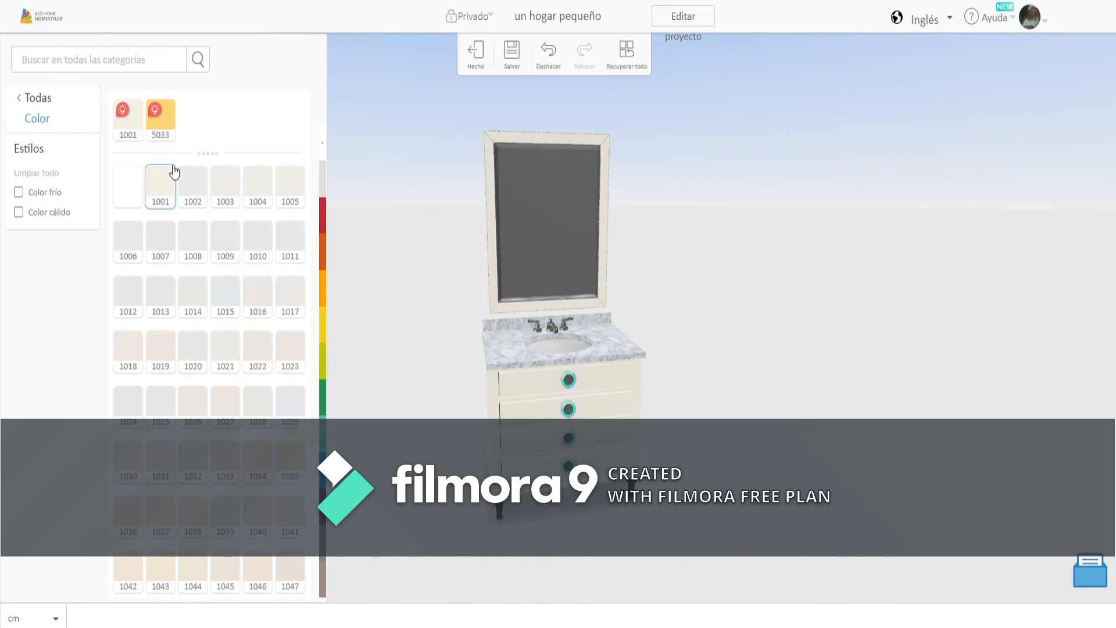
scroll(200, 436, down, 10)
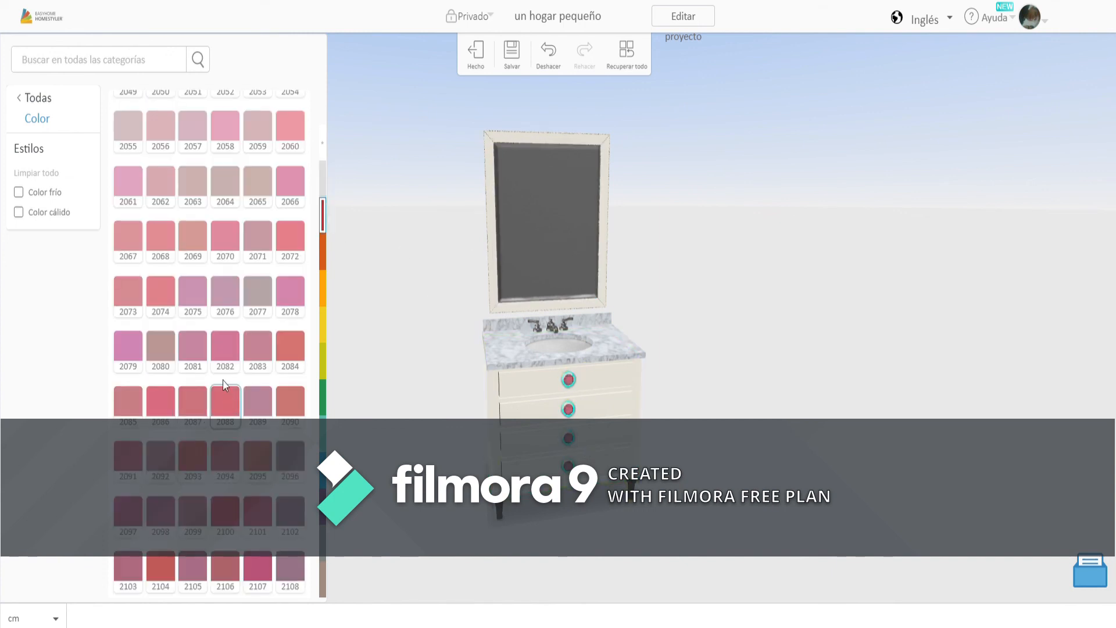
scroll(225, 378, up, 5)
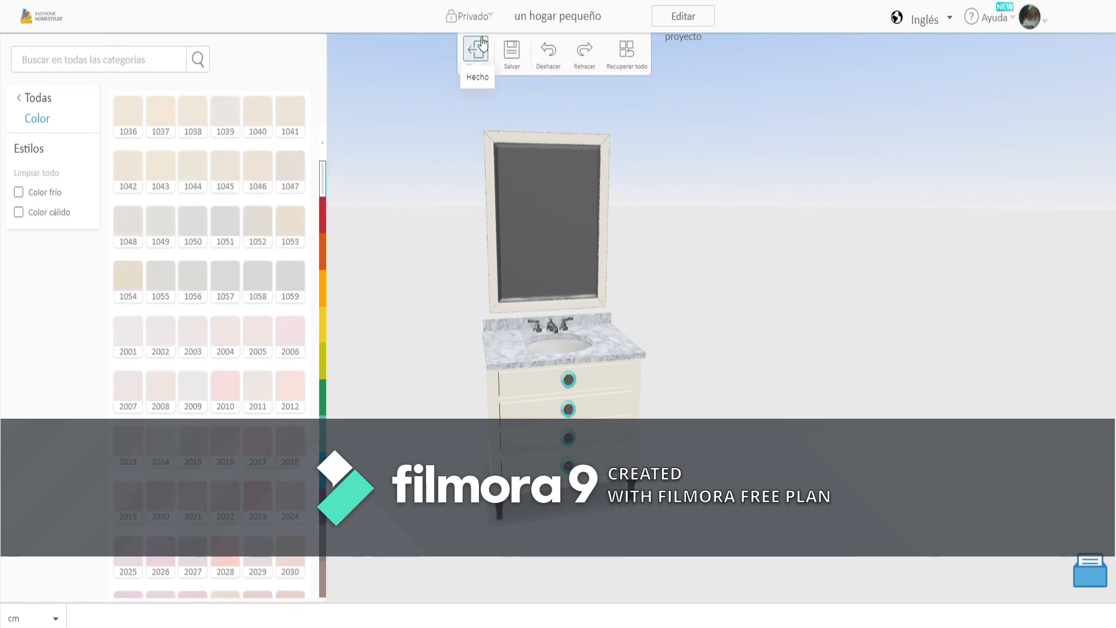
click(482, 44)
click(622, 343)
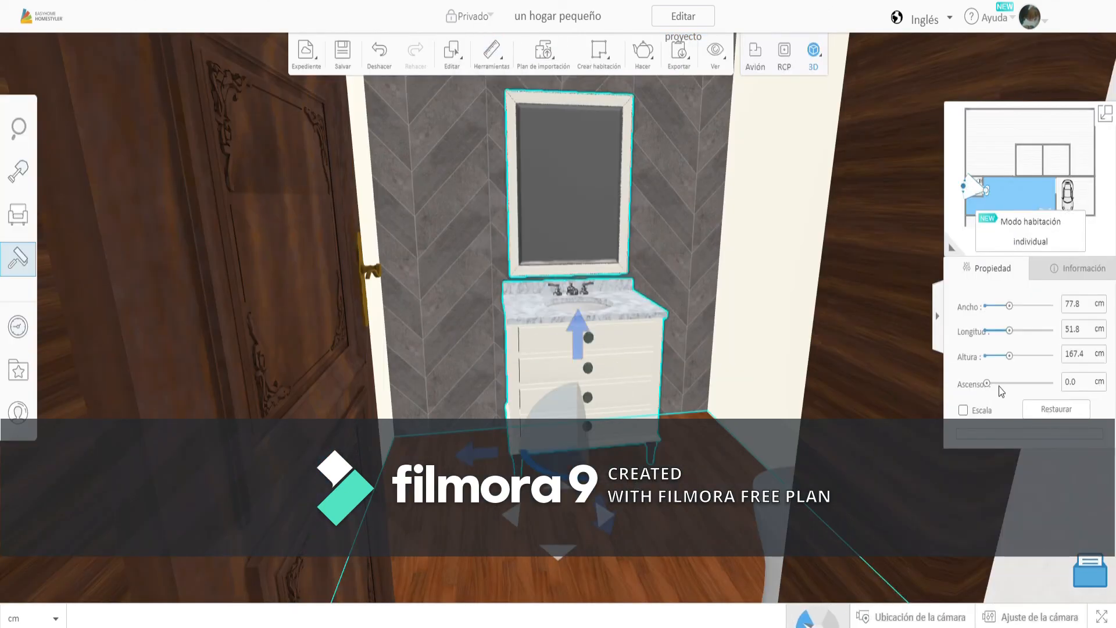
Reopen the vanity's material customisation and browse the Color swatches from the light tones to the yellows
click(1026, 434)
scroll(174, 259, down, 5)
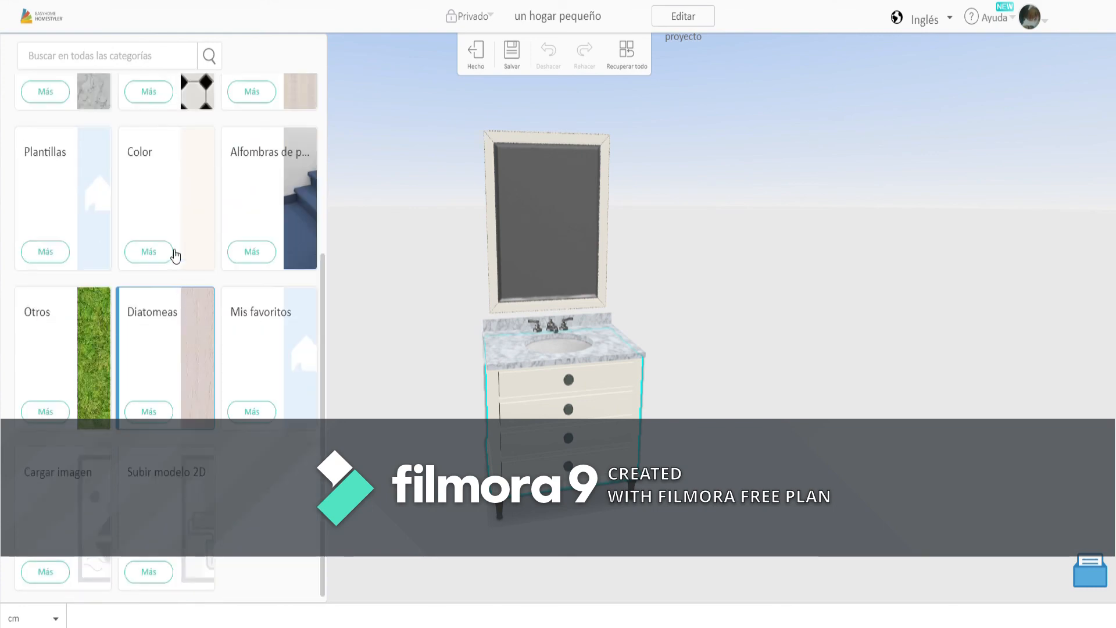
click(175, 227)
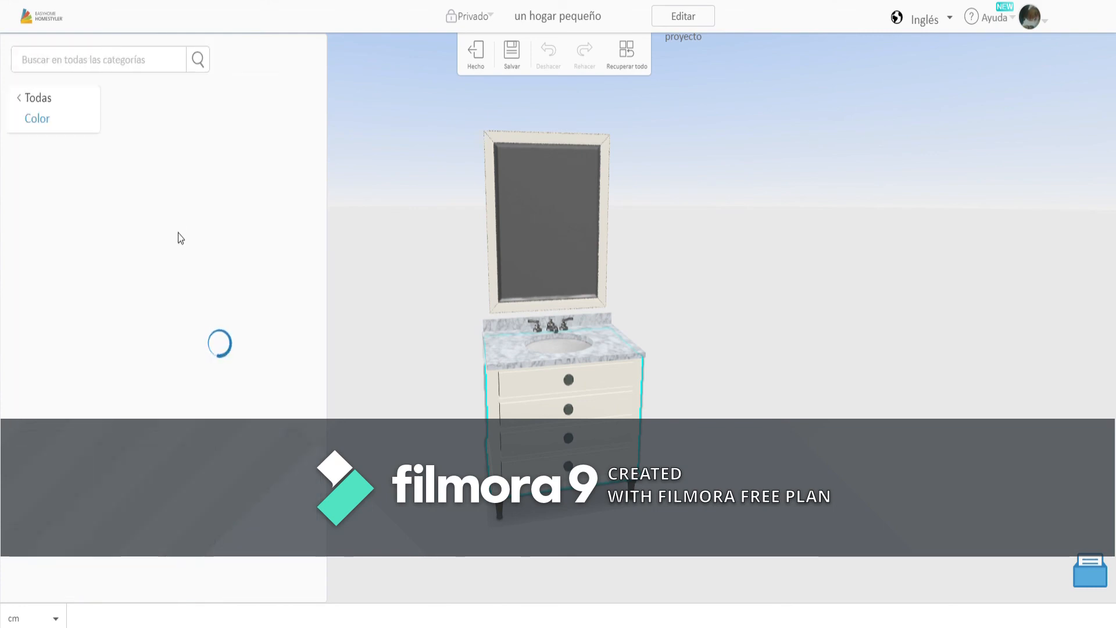
scroll(213, 372, down, 5)
scroll(238, 364, down, 10)
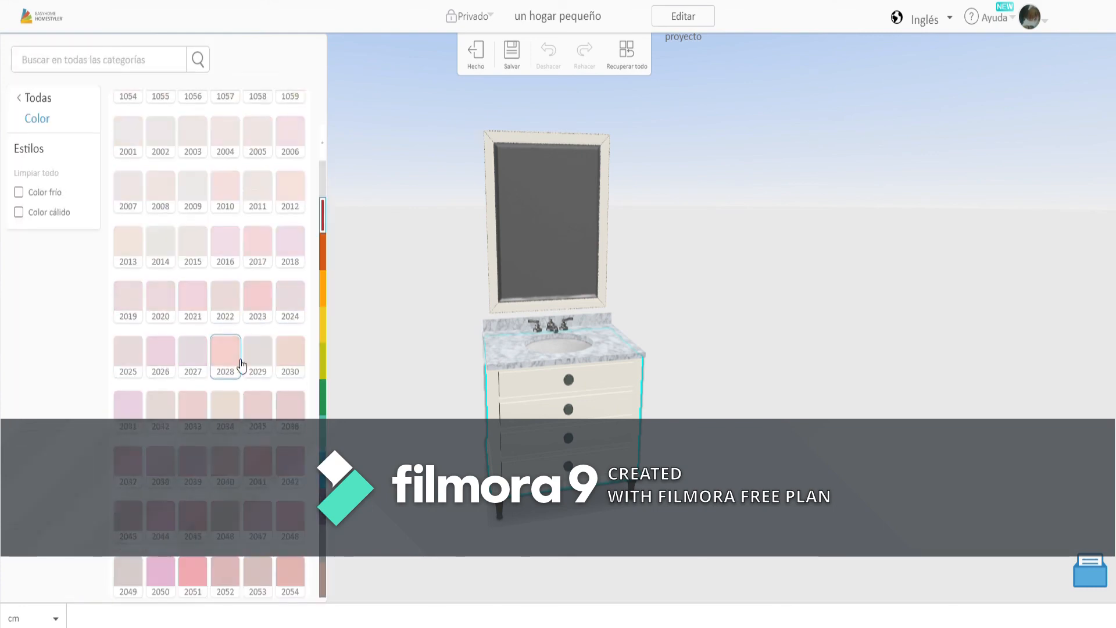
scroll(242, 364, down, 10)
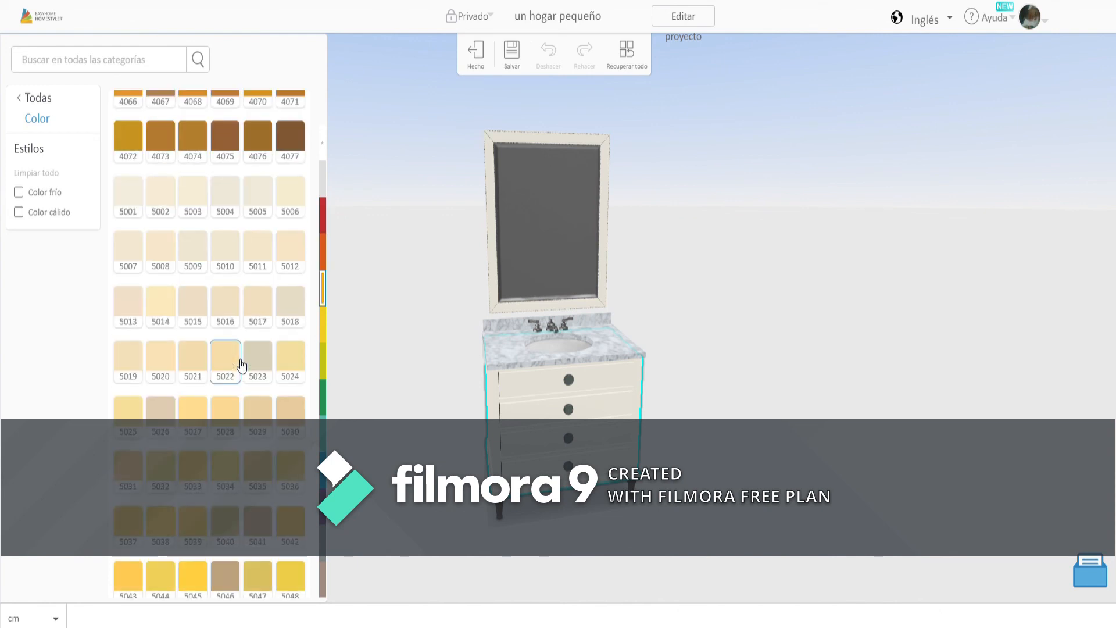